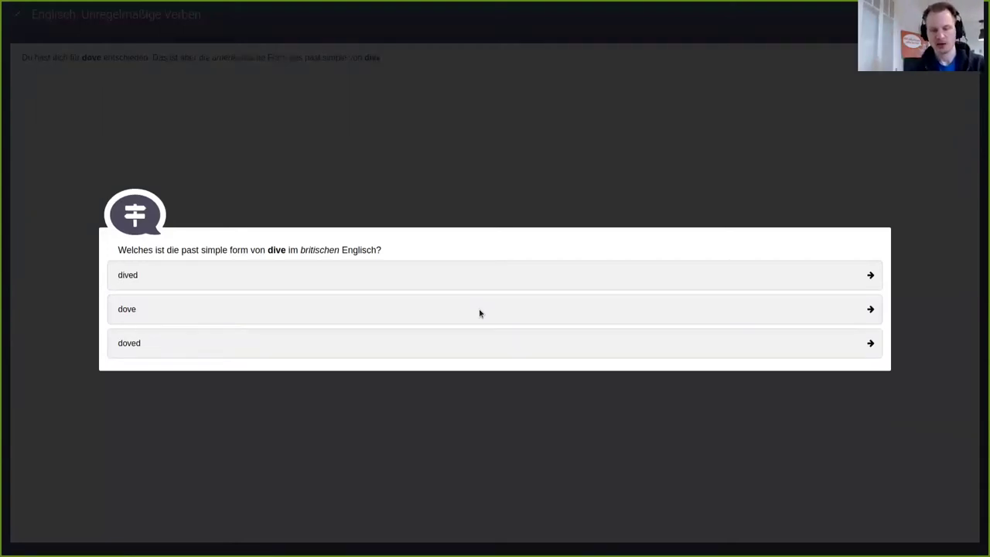
Answer the British past simple question with "dived" and place the demo window side by side with the EinstiegH5P window
{"action": "left_click", "coordinate": [417, 276]}
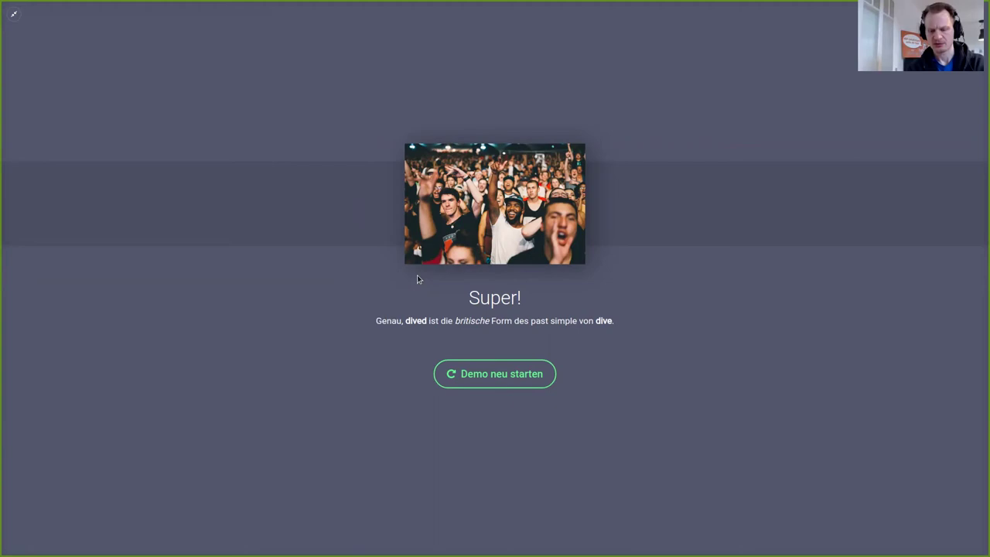
{"action": "key", "text": "Escape"}
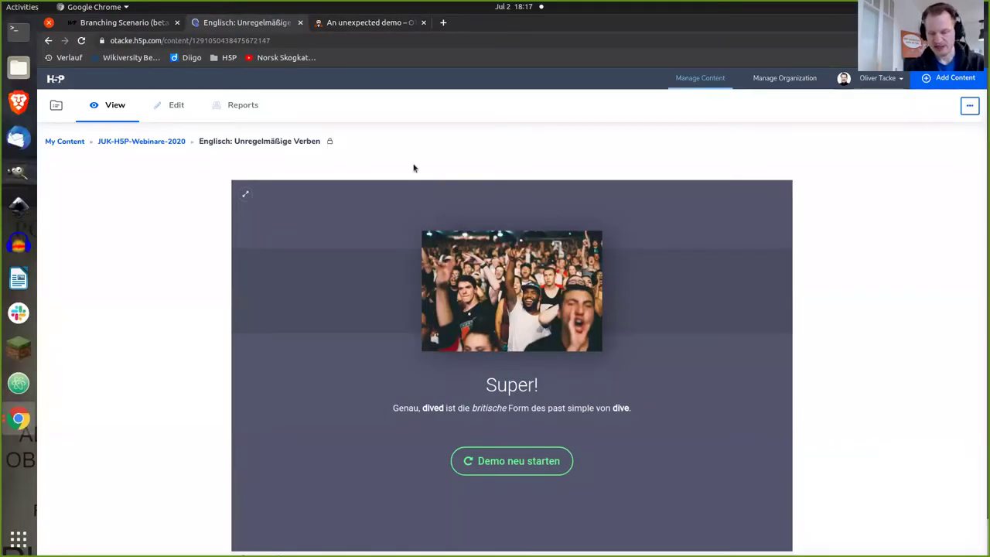
{"action": "key", "text": "super+Left"}
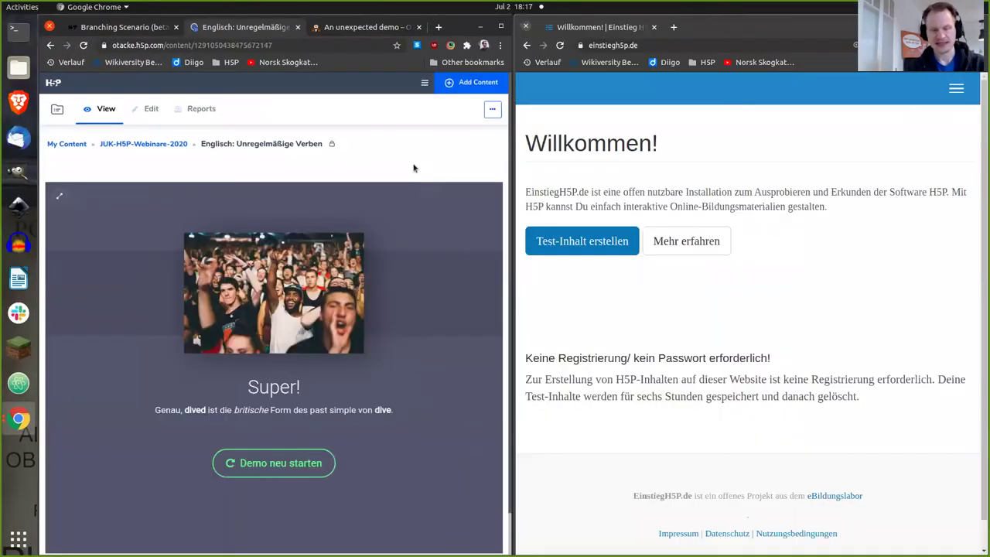
{"action": "left_click", "coordinate": [715, 142]}
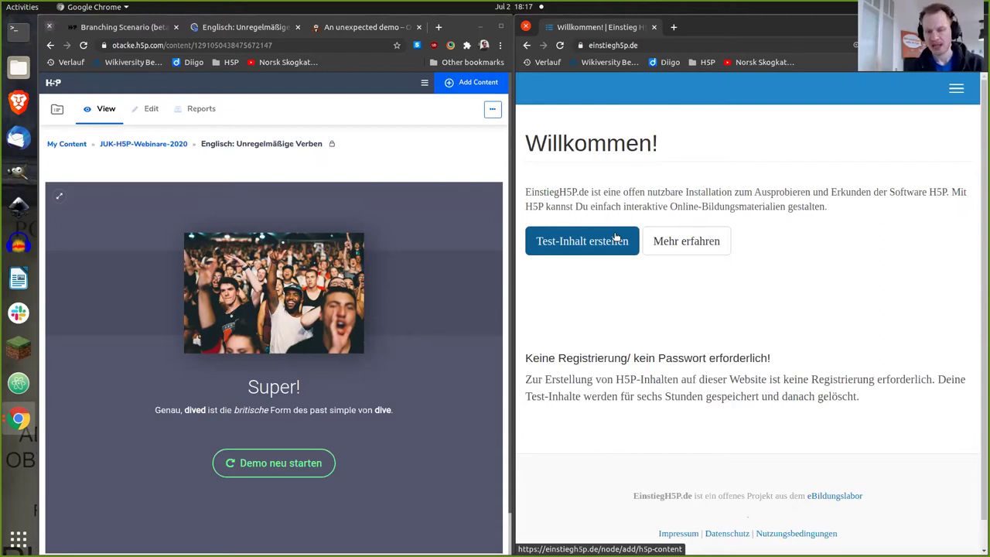
Create a new test content on EinstiegH5P and choose Branching Scenario (beta) as its content type by searching for "Bra"
{"action": "left_click", "coordinate": [590, 242]}
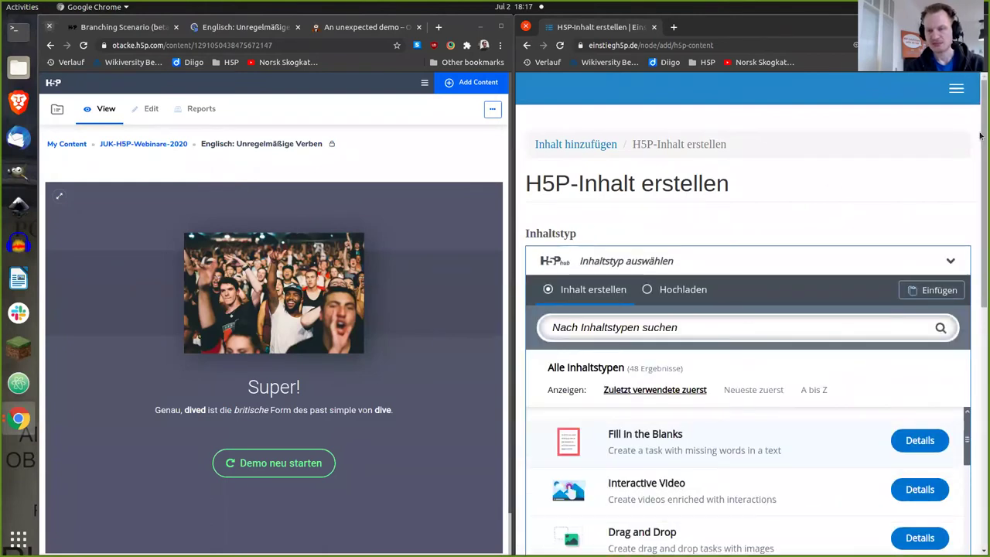
{"action": "left_click_drag", "start_coordinate": [978, 136], "coordinate": [979, 172]}
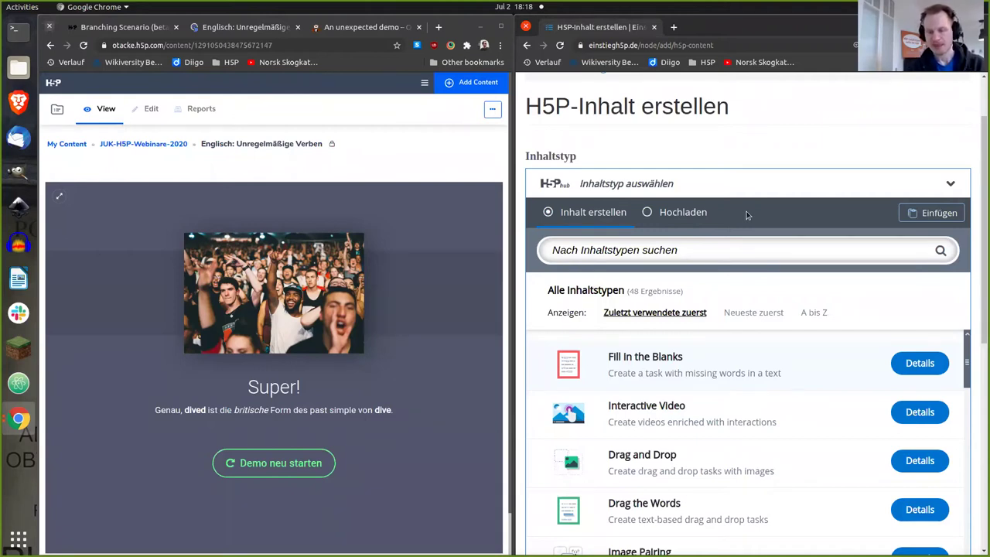
{"action": "left_click", "coordinate": [689, 255]}
{"action": "type", "text": "Bra"}
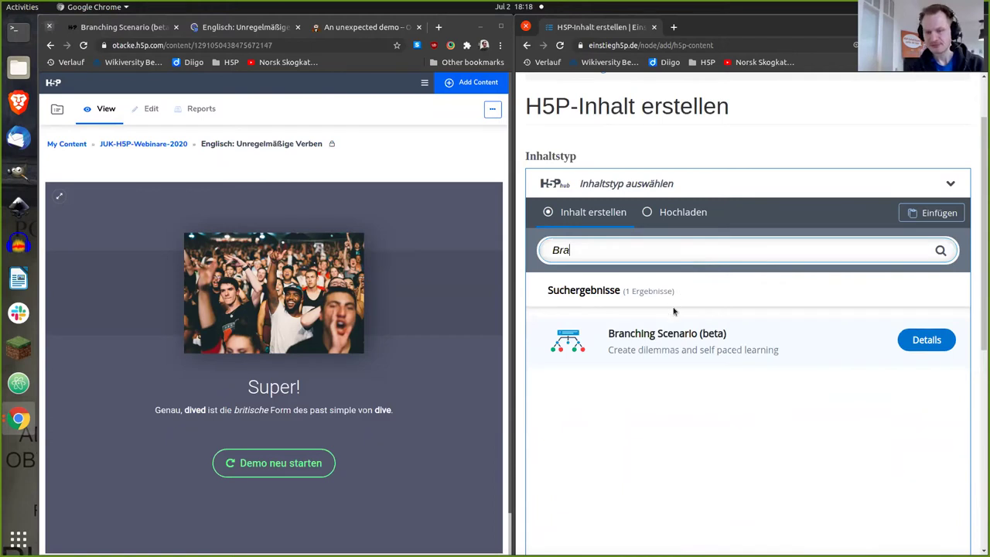
{"action": "left_click", "coordinate": [665, 341]}
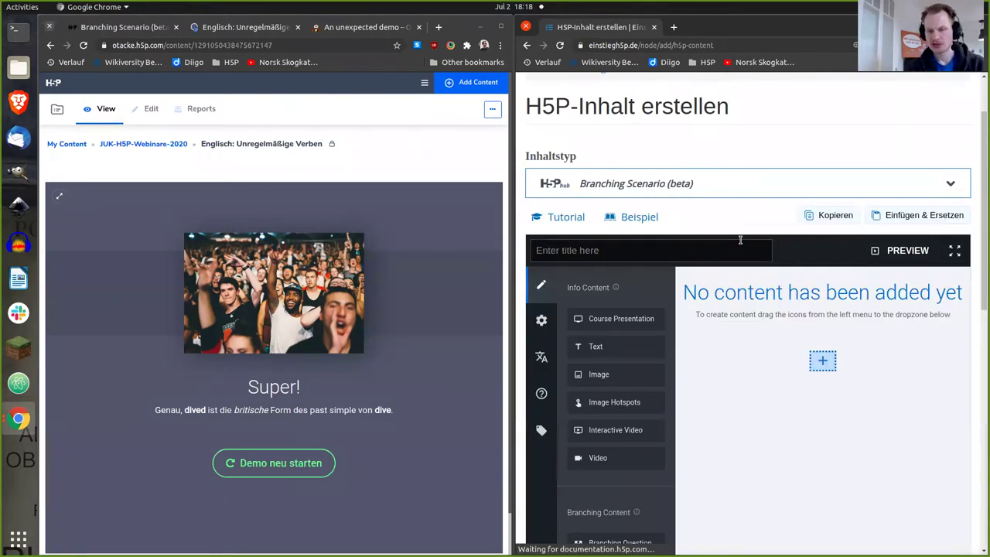
Expand the Branching Scenario editor to full-screen mode and open the starting screen fields in its settings
{"action": "left_click_drag", "start_coordinate": [979, 159], "coordinate": [979, 185]}
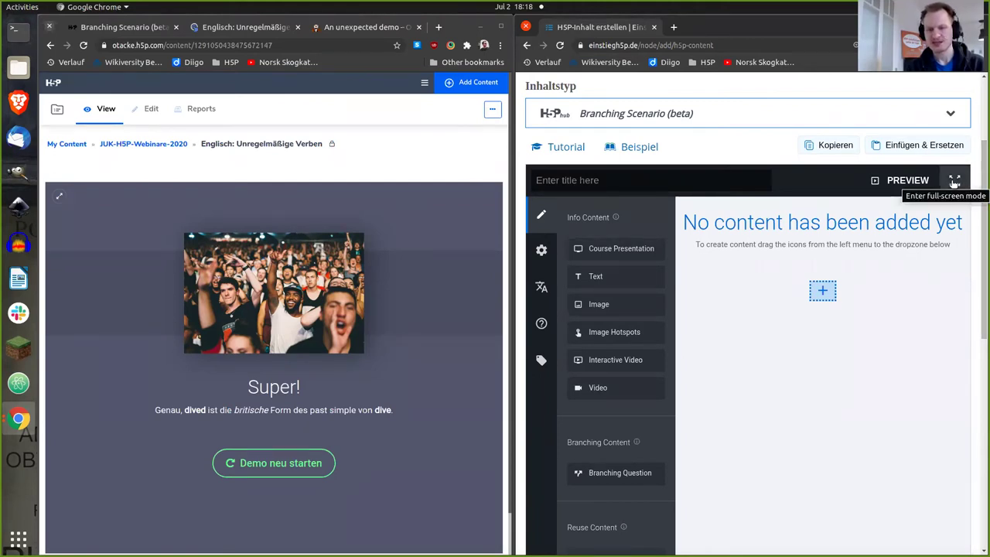
{"action": "left_click", "coordinate": [954, 180]}
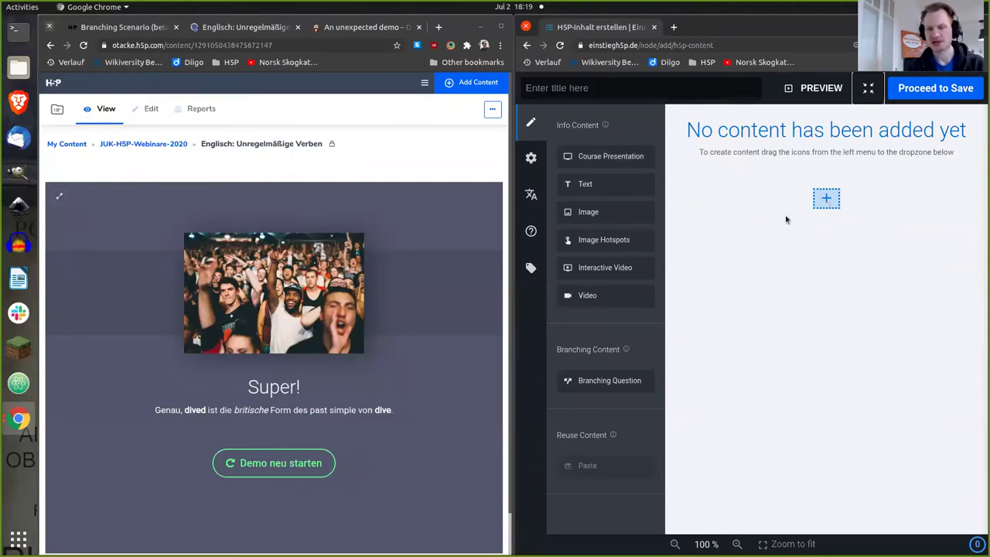
{"action": "left_click_drag", "start_coordinate": [611, 188], "coordinate": [800, 208]}
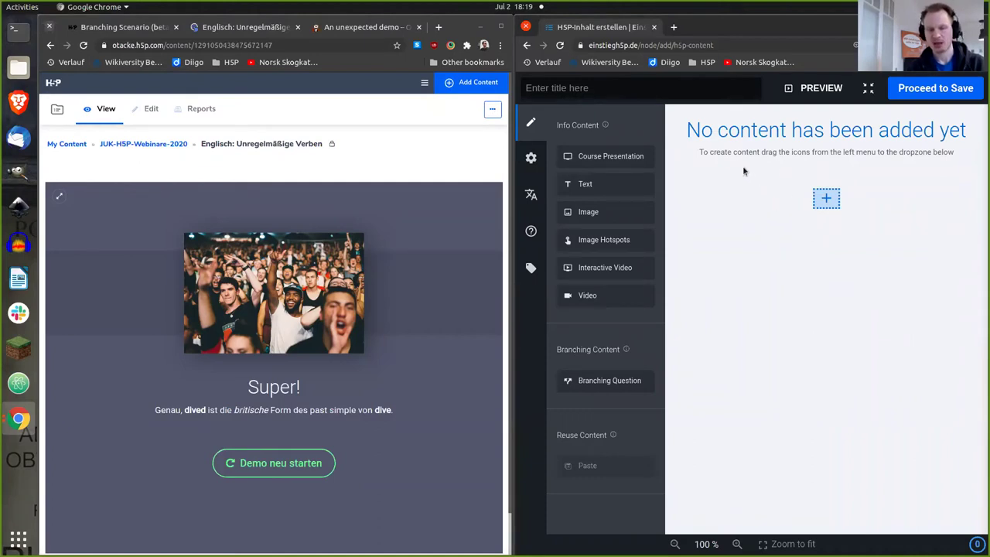
{"action": "left_click", "coordinate": [531, 158]}
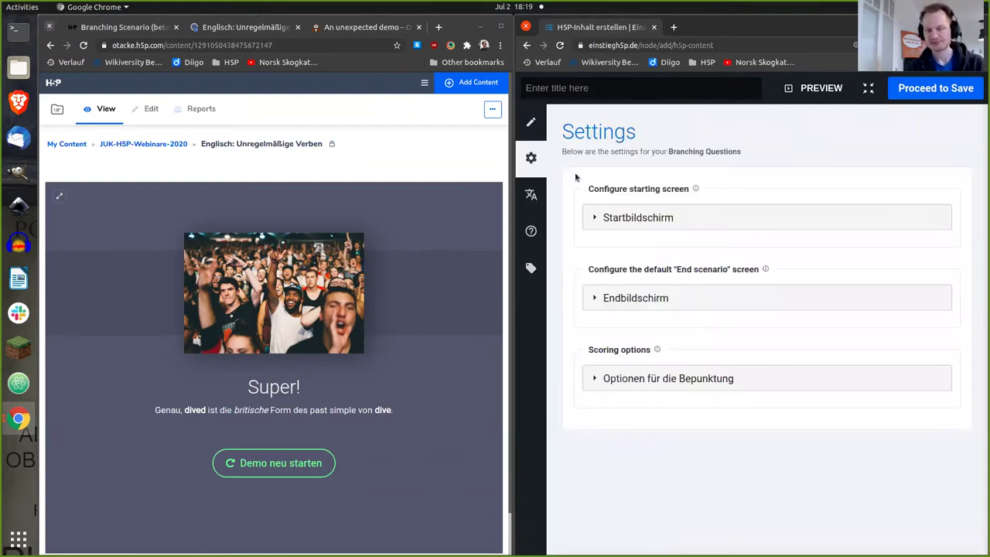
{"action": "left_click", "coordinate": [594, 219]}
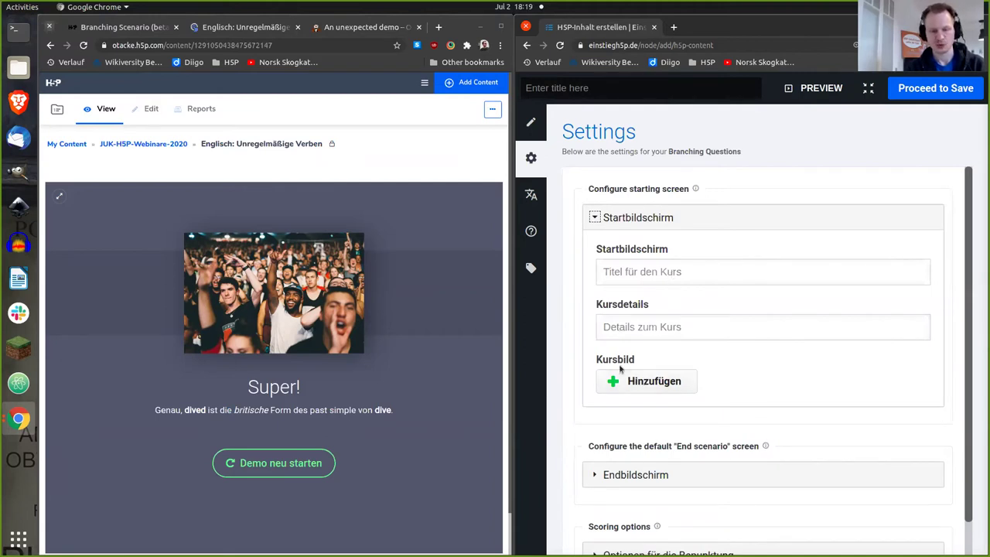
{"action": "left_click_drag", "start_coordinate": [249, 387], "coordinate": [317, 398]}
{"action": "key", "text": "ctrl+c"}
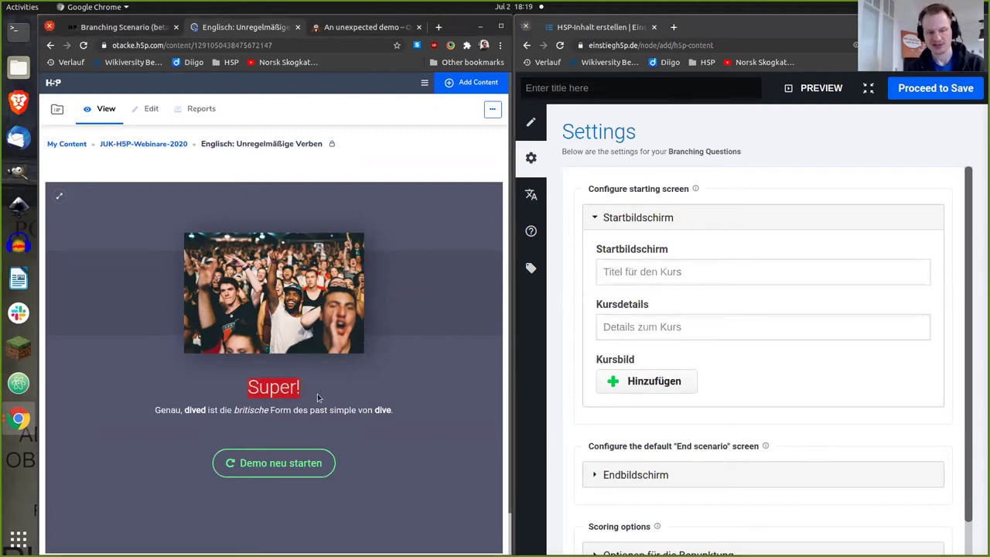
{"action": "left_click", "coordinate": [647, 274]}
{"action": "key", "text": "ctrl+v"}
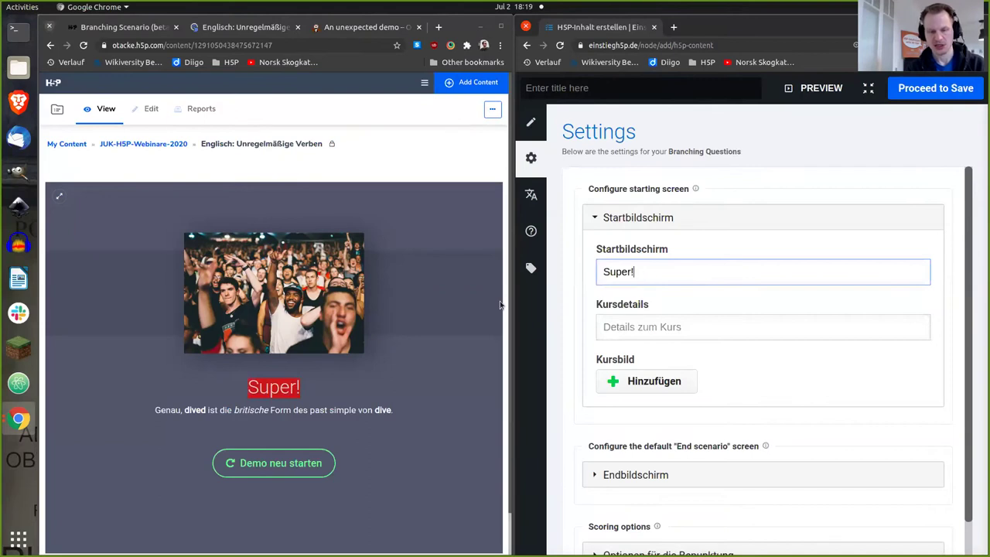
{"action": "left_click", "coordinate": [249, 413]}
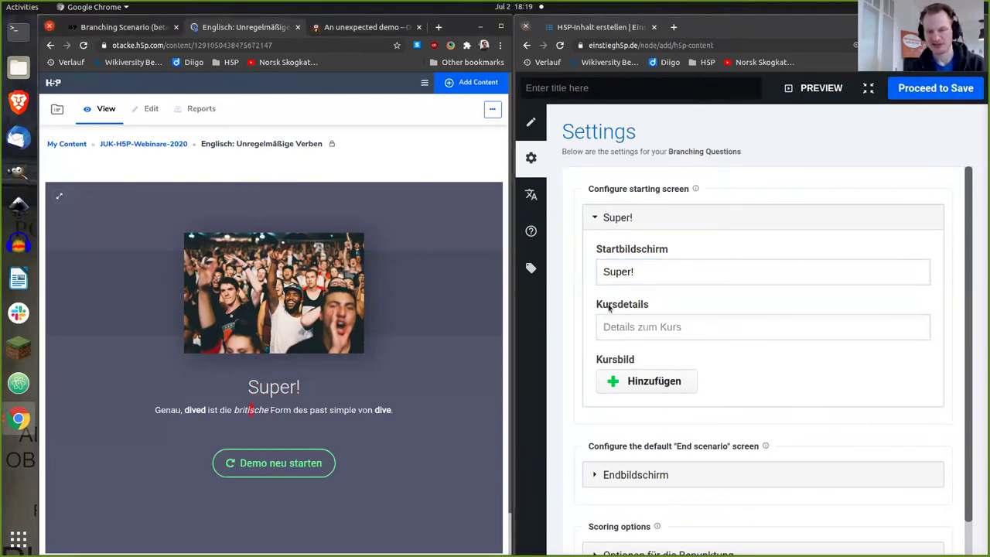
{"action": "triple_click", "coordinate": [647, 271]}
{"action": "key", "text": "BackSpace"}
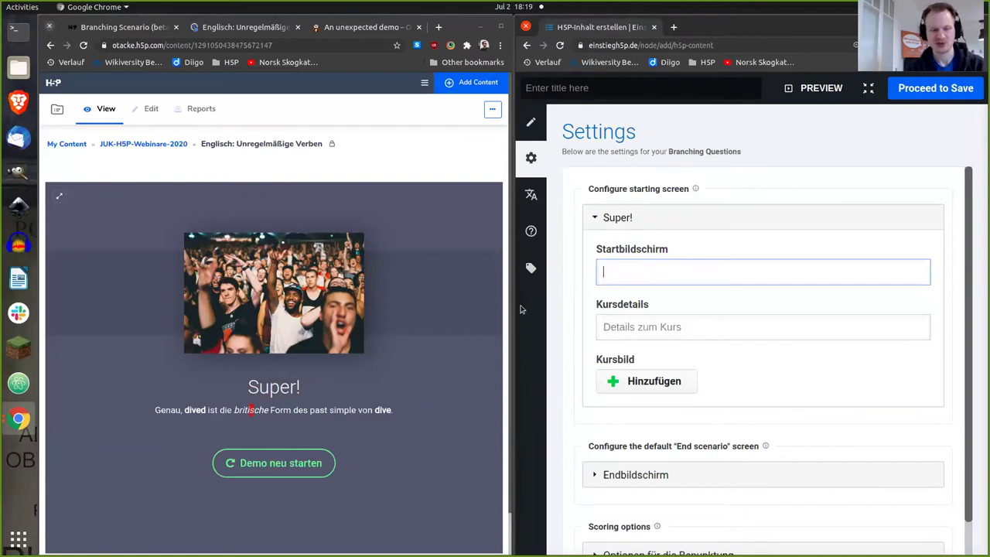
Restart the demo and copy its heading "Englisch: Unregelmäßige Verben" into the new scenario's starting screen title
{"action": "left_click", "coordinate": [296, 462]}
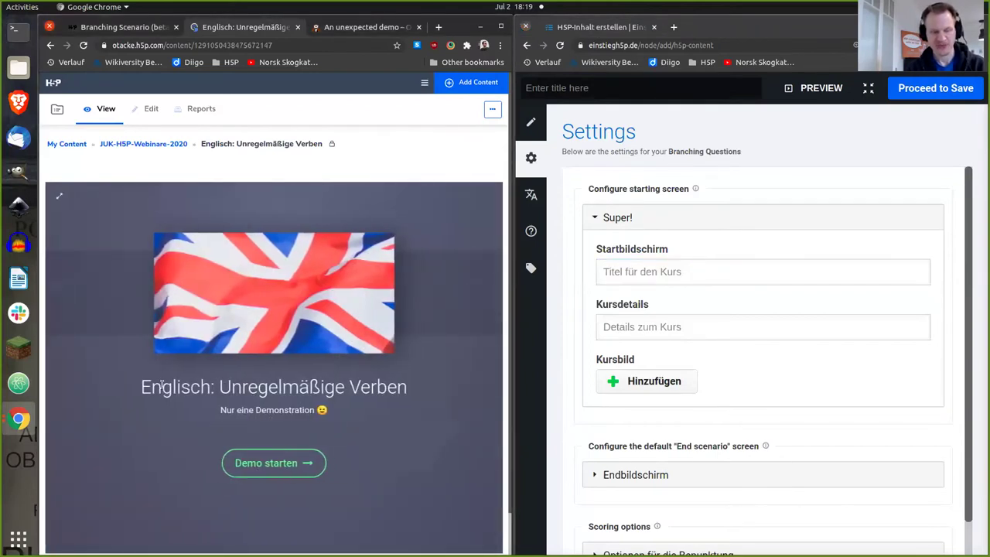
{"action": "left_click_drag", "start_coordinate": [143, 387], "coordinate": [409, 383]}
{"action": "key", "text": "ctrl+c"}
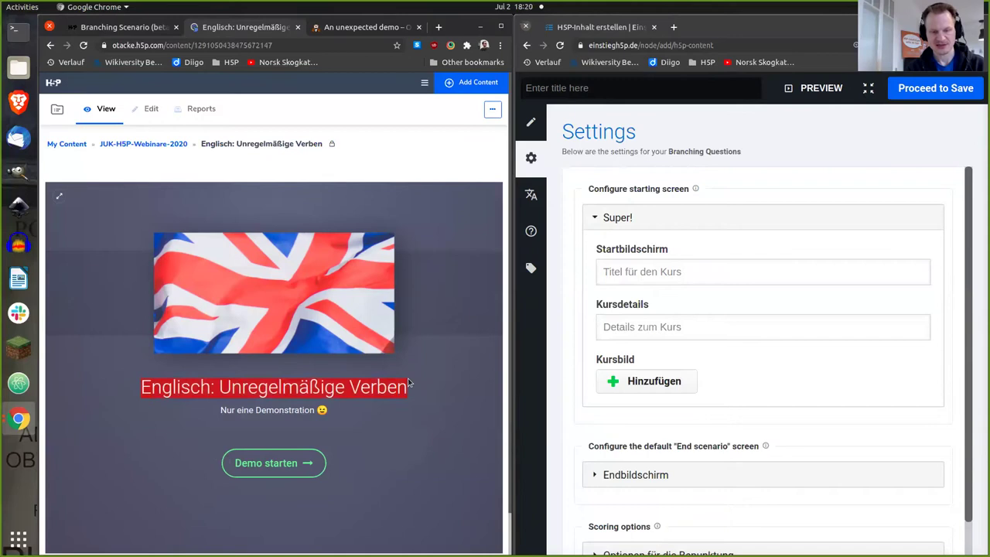
{"action": "left_click", "coordinate": [726, 270]}
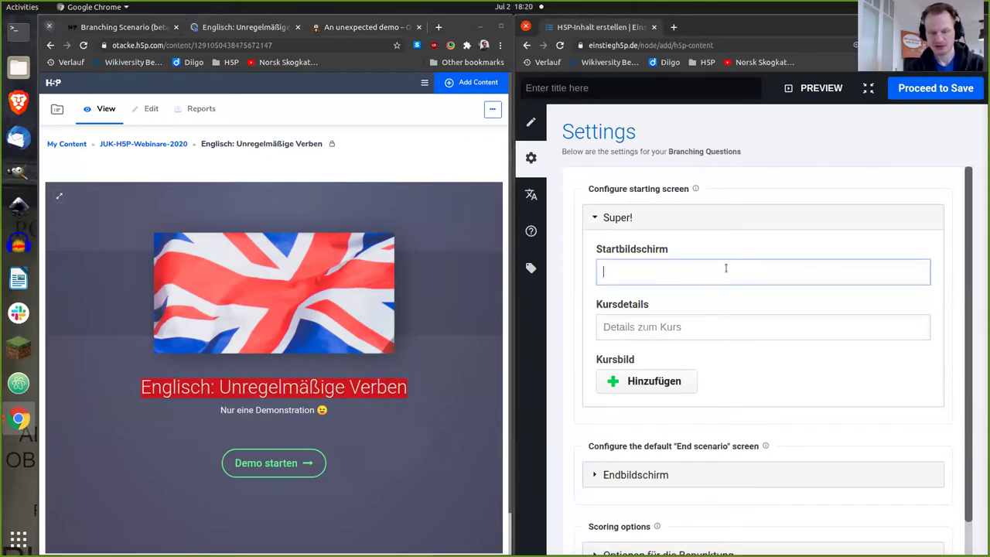
{"action": "key", "text": "ctrl+v"}
Copy the demo's subtitle "Nur eine Demonstration 😉" into the course details of the starting screen
{"action": "left_click_drag", "start_coordinate": [220, 411], "coordinate": [341, 416]}
{"action": "key", "text": "ctrl+c"}
{"action": "left_click", "coordinate": [656, 323]}
{"action": "key", "text": "ctrl+v"}
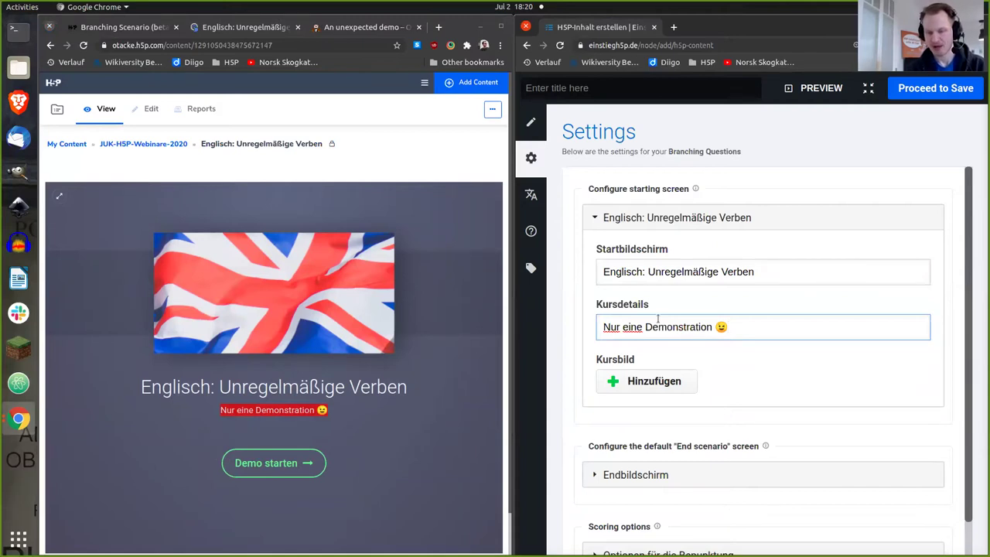
Add the raised United Kingdom flag photo from the oercamp-webinare folder as the course image
{"action": "left_click", "coordinate": [668, 382]}
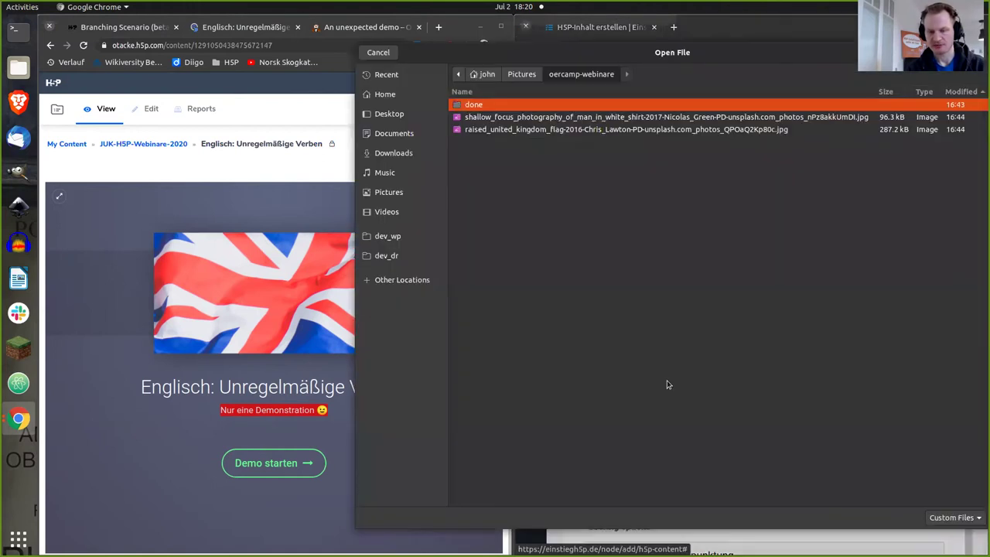
{"action": "left_click", "coordinate": [540, 129]}
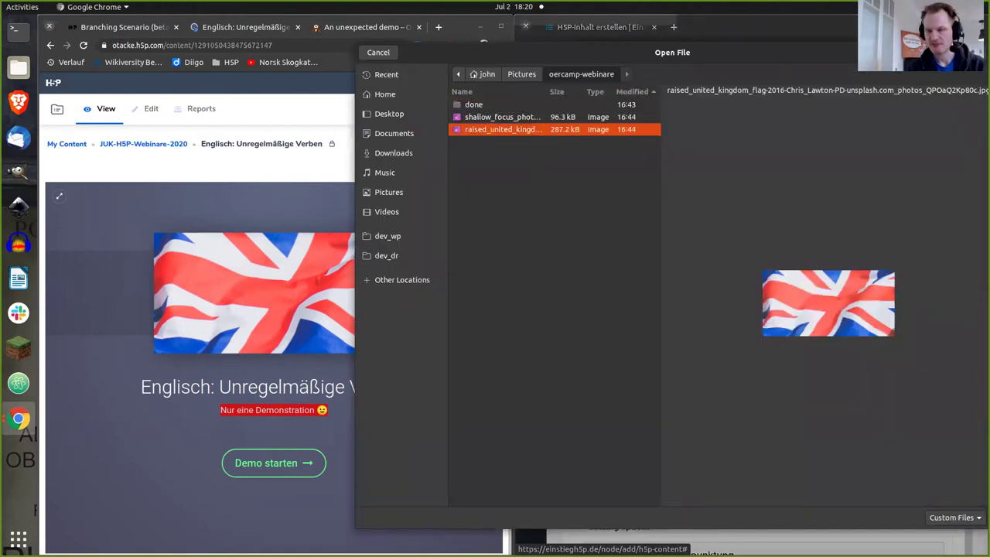
{"action": "left_click", "coordinate": [958, 52]}
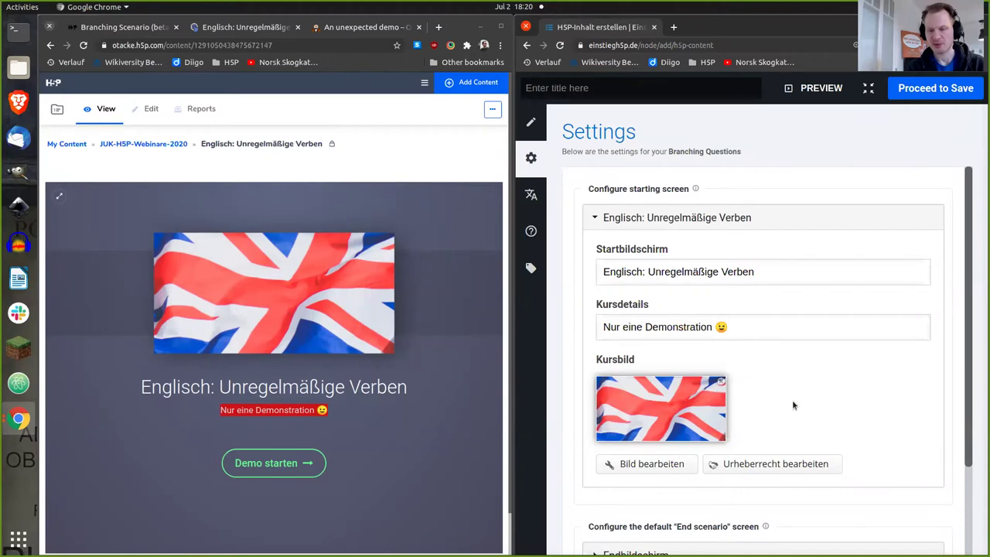
Examine the rights of use for the images in the finished demo, including titles, licenses and sources, and close the overview
{"action": "left_click_drag", "start_coordinate": [968, 327], "coordinate": [962, 360]}
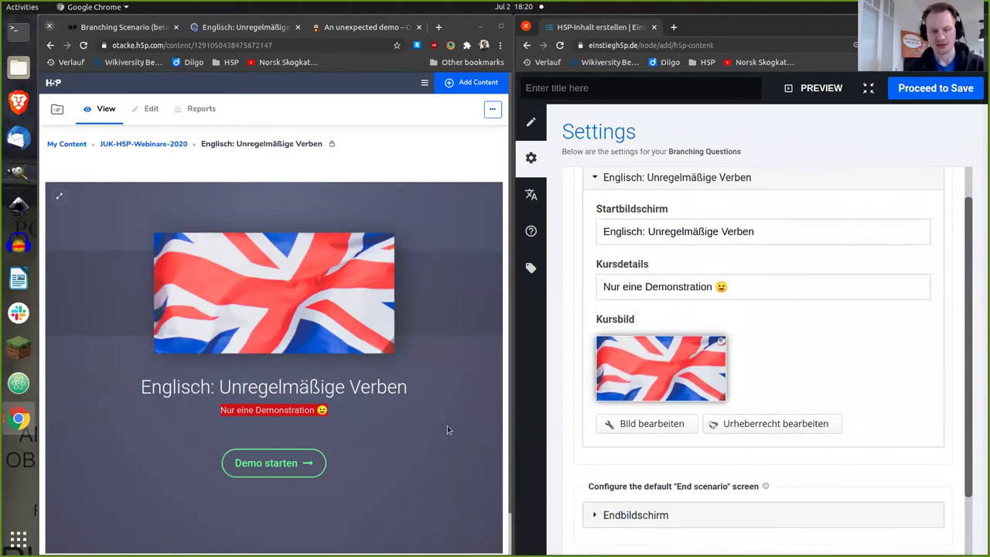
{"action": "left_click", "coordinate": [416, 433]}
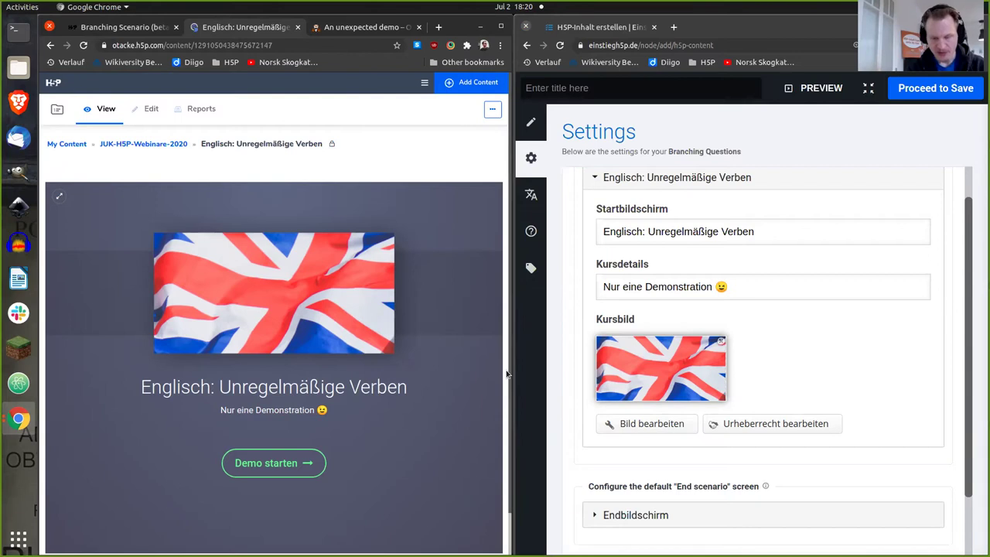
{"action": "scroll", "coordinate": [506, 374], "scroll_direction": "down", "scroll_amount": 1}
{"action": "scroll", "coordinate": [507, 375], "scroll_direction": "down", "scroll_amount": 1}
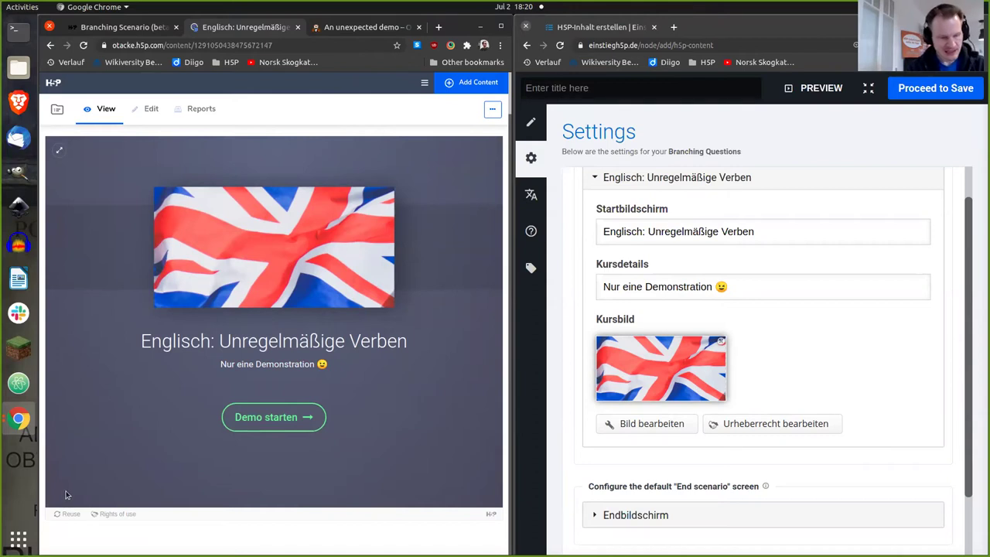
{"action": "left_click", "coordinate": [117, 514]}
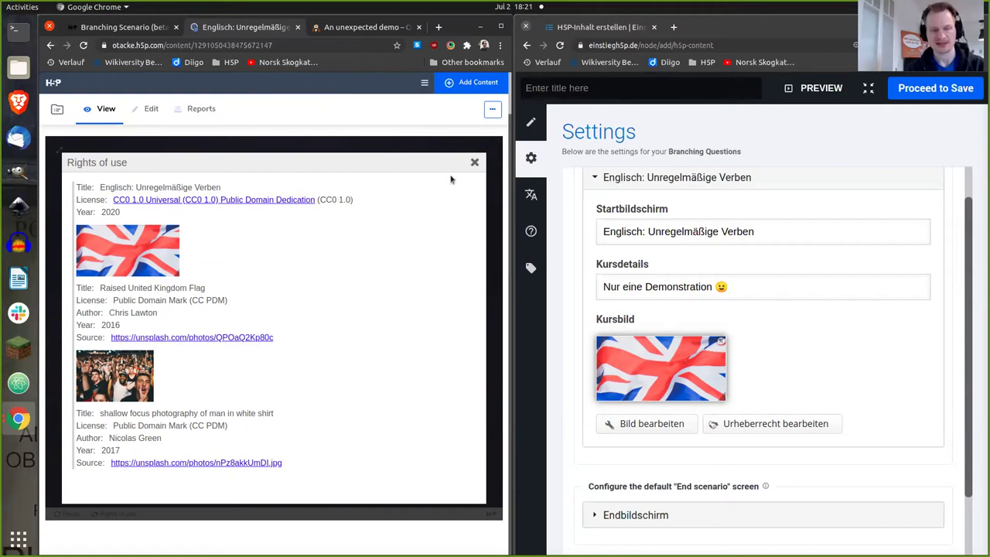
{"action": "left_click", "coordinate": [474, 162]}
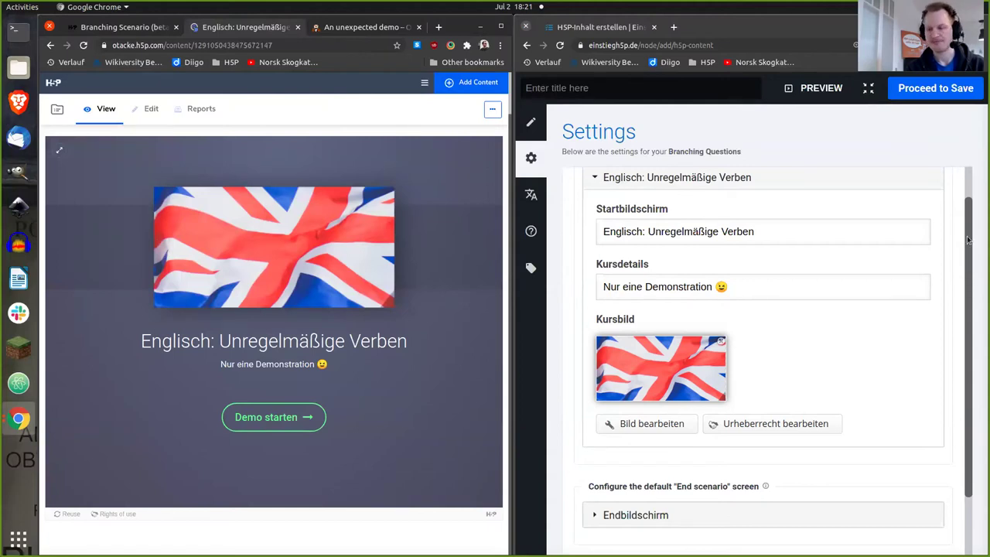
Expand the default end scenario screen settings and look over the title, text and image fields
{"action": "left_click_drag", "start_coordinate": [968, 241], "coordinate": [964, 334]}
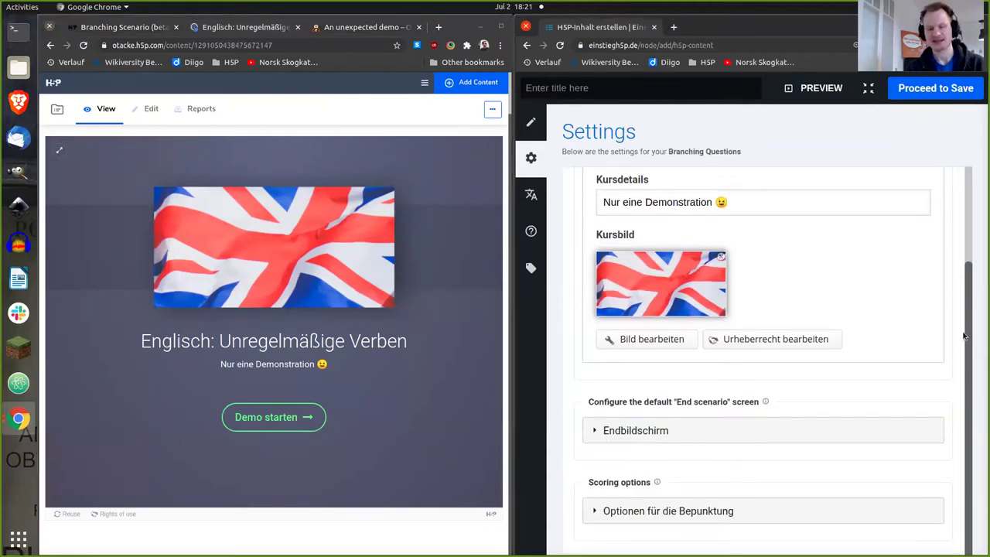
{"action": "left_click", "coordinate": [593, 431]}
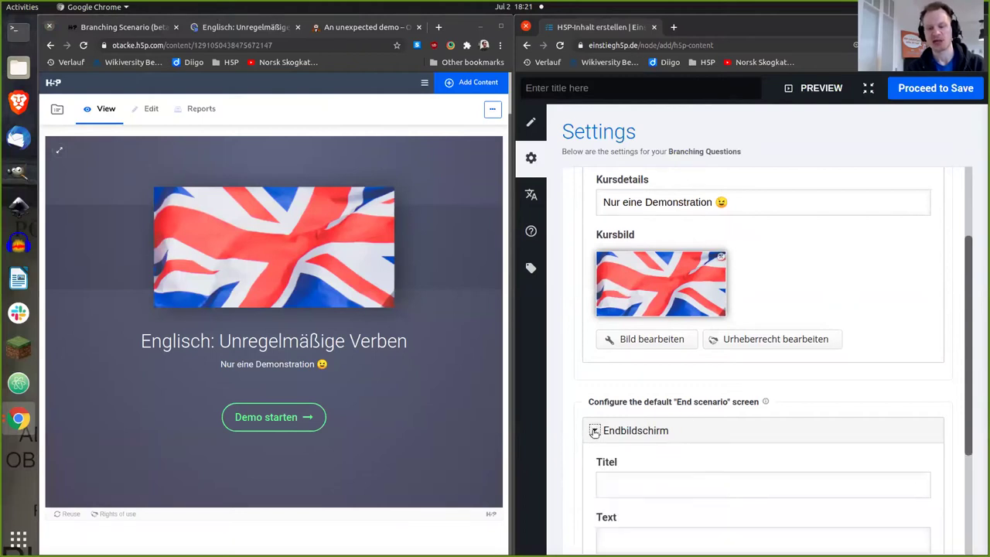
{"action": "left_click_drag", "start_coordinate": [968, 314], "coordinate": [957, 414]}
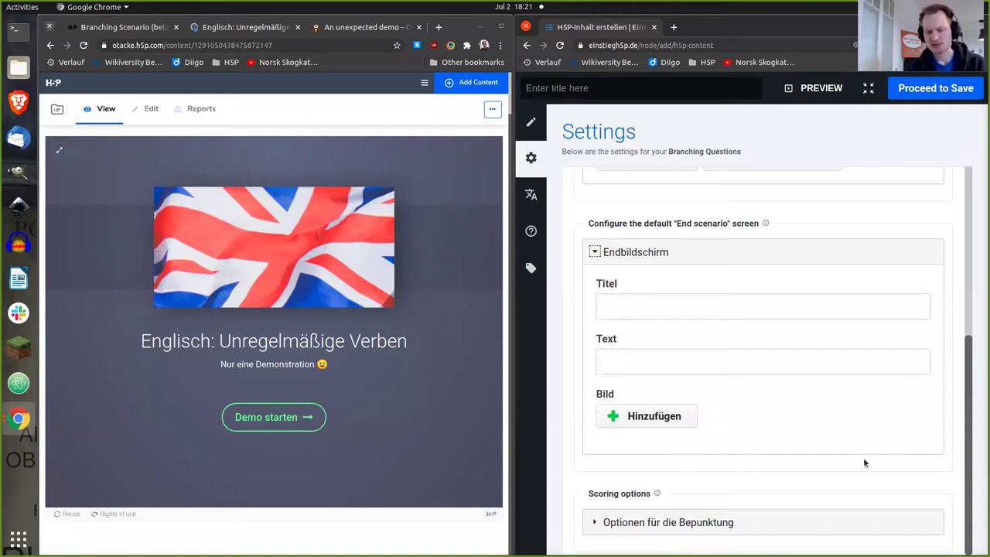
{"action": "scroll", "coordinate": [969, 441], "scroll_direction": "down", "scroll_amount": 1}
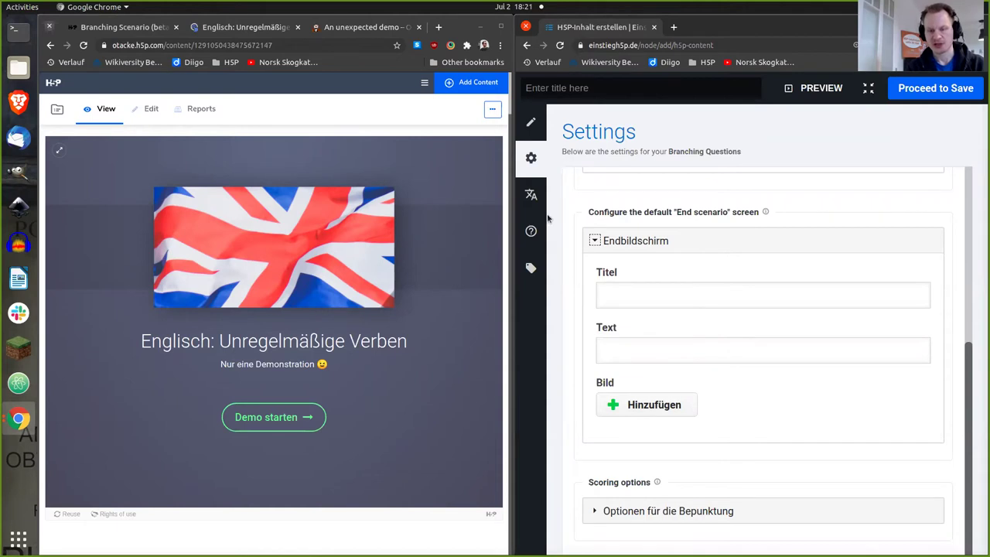
In the German translations of the Branching Scenario, set the start screen button text to "Demo starten"
{"action": "left_click", "coordinate": [532, 196]}
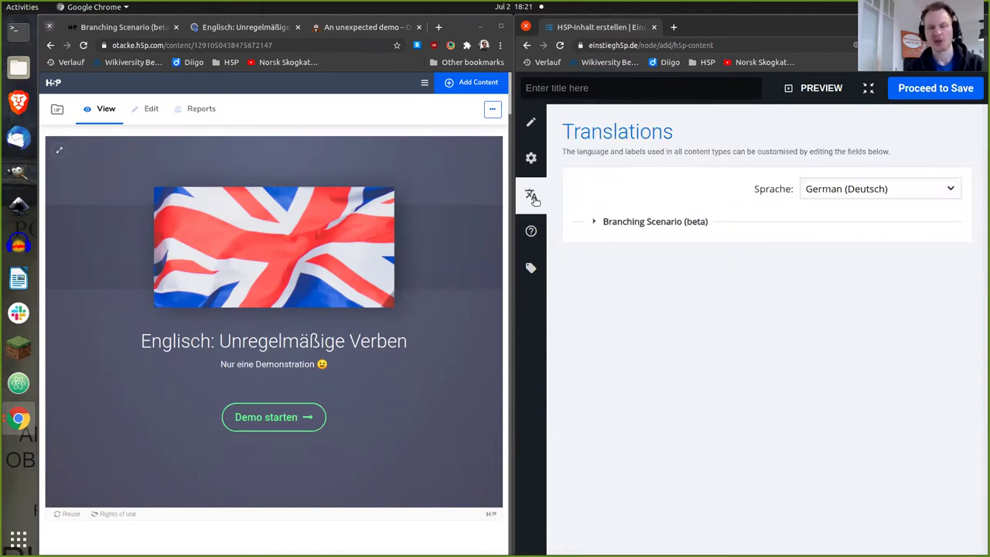
{"action": "left_click", "coordinate": [841, 193]}
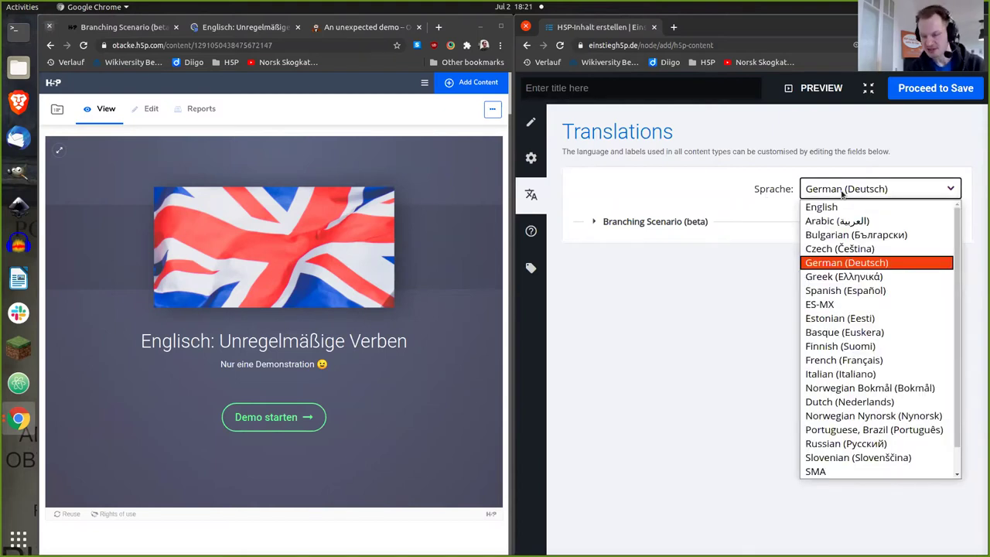
{"action": "left_click", "coordinate": [841, 193]}
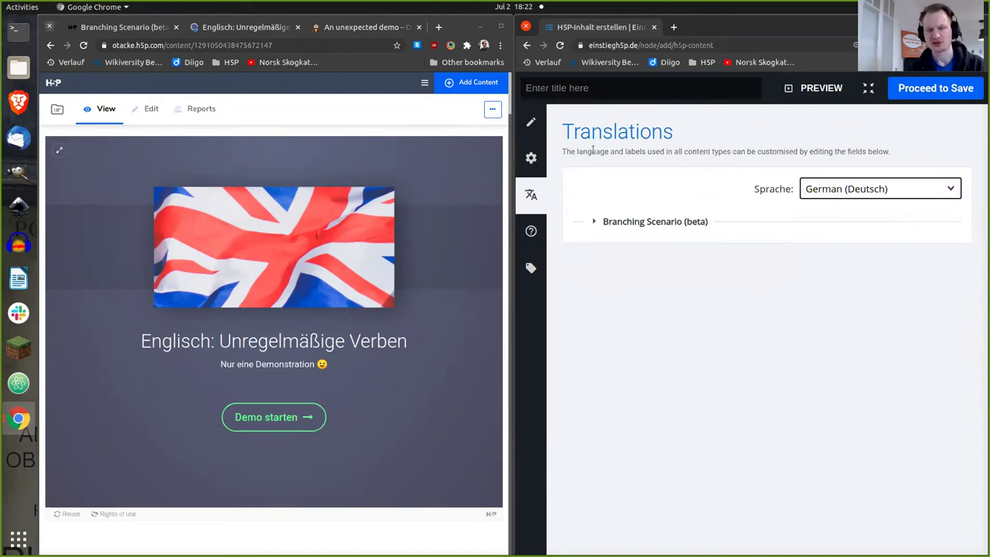
{"action": "left_click", "coordinate": [594, 221]}
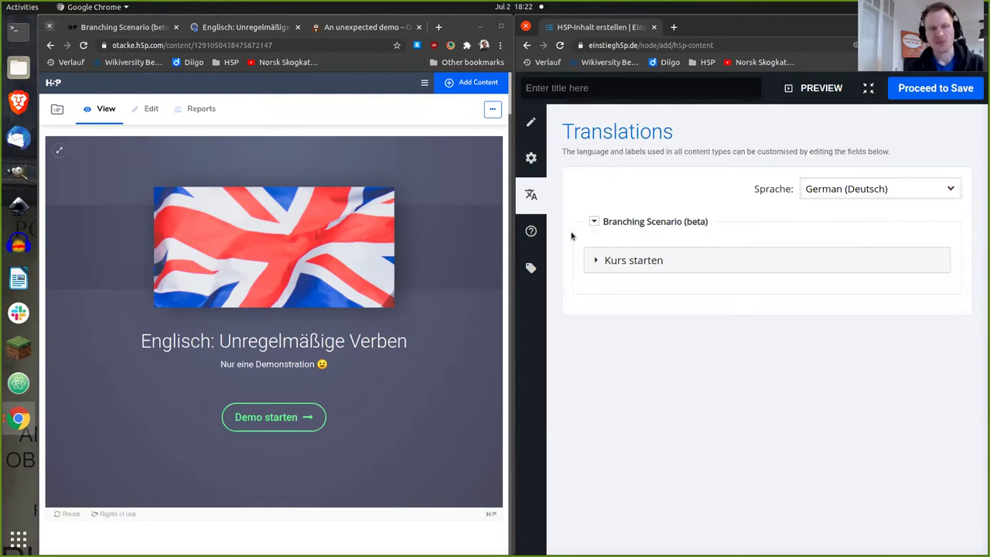
{"action": "left_click", "coordinate": [596, 261]}
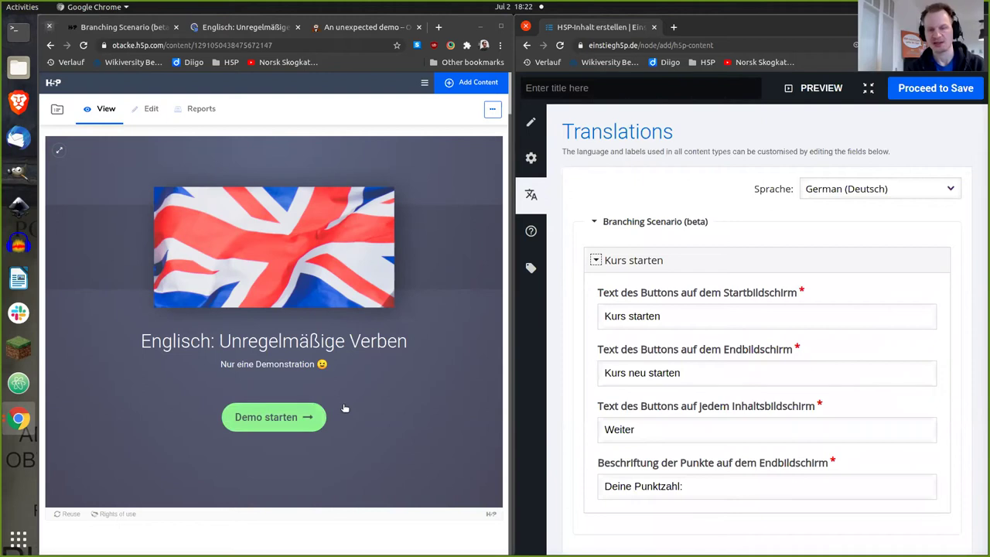
{"action": "left_click", "coordinate": [623, 317]}
{"action": "triple_click", "coordinate": [623, 317]}
{"action": "type", "text": "Demo starten"}
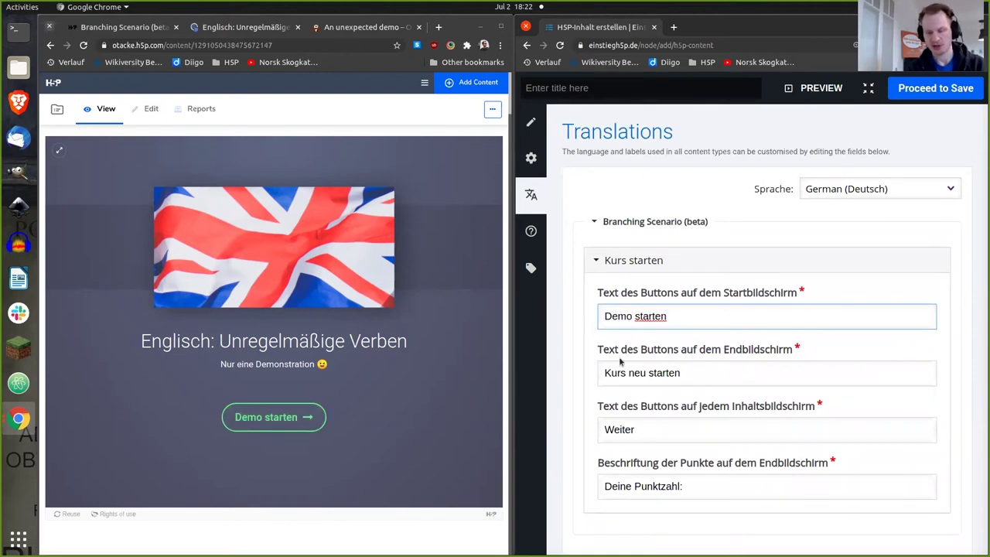
Change the end screen button text to "Demo neu starten"
{"action": "left_click_drag", "start_coordinate": [624, 373], "coordinate": [585, 373]}
{"action": "type", "text": "Demo"}
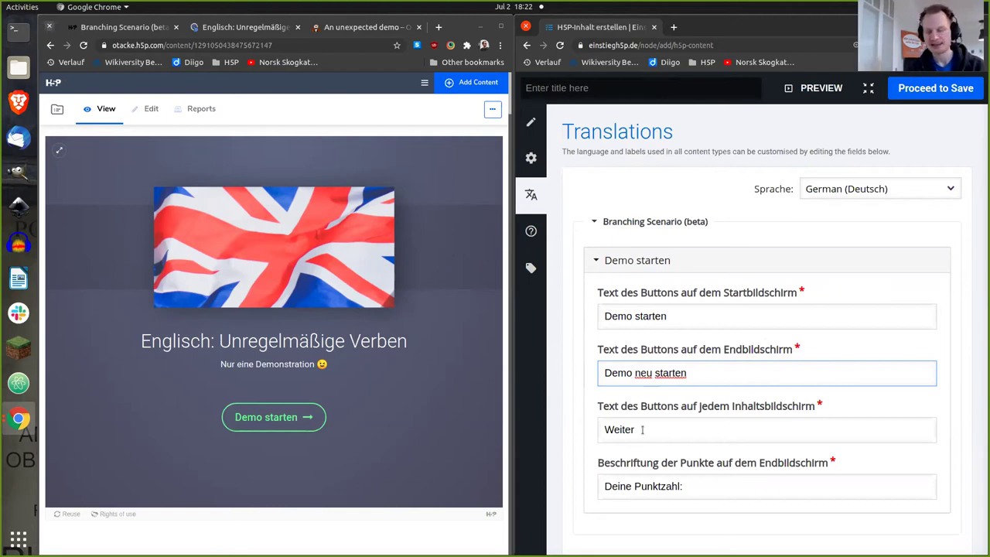
{"action": "left_click", "coordinate": [567, 285]}
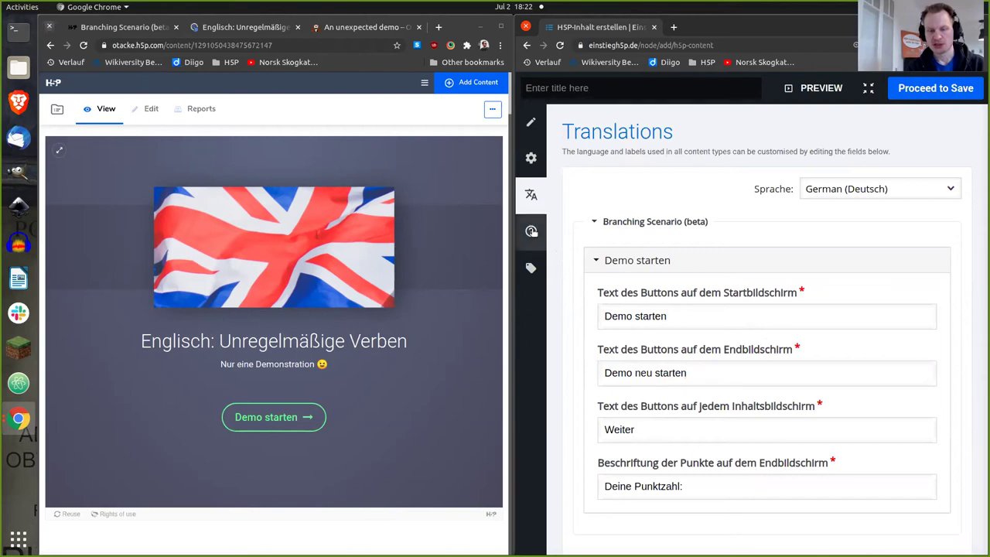
Open the Branching Scenario editor tutorial and look over its first steps
{"action": "left_click", "coordinate": [530, 231]}
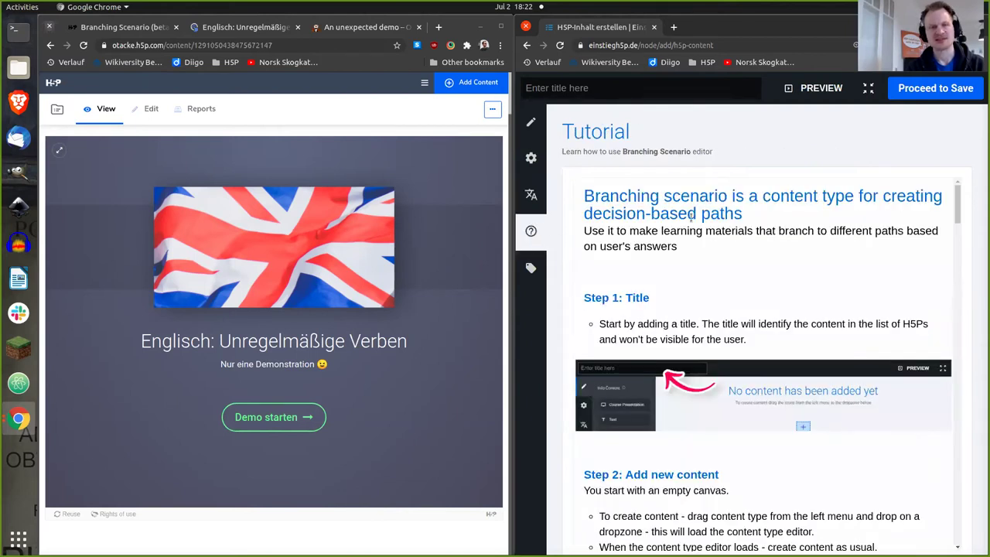
{"action": "mouse_move", "coordinate": [957, 206]}
{"action": "left_mouse_down"}
{"action": "mouse_move", "coordinate": [955, 313]}
{"action": "mouse_move", "coordinate": [952, 205]}
{"action": "left_mouse_up"}
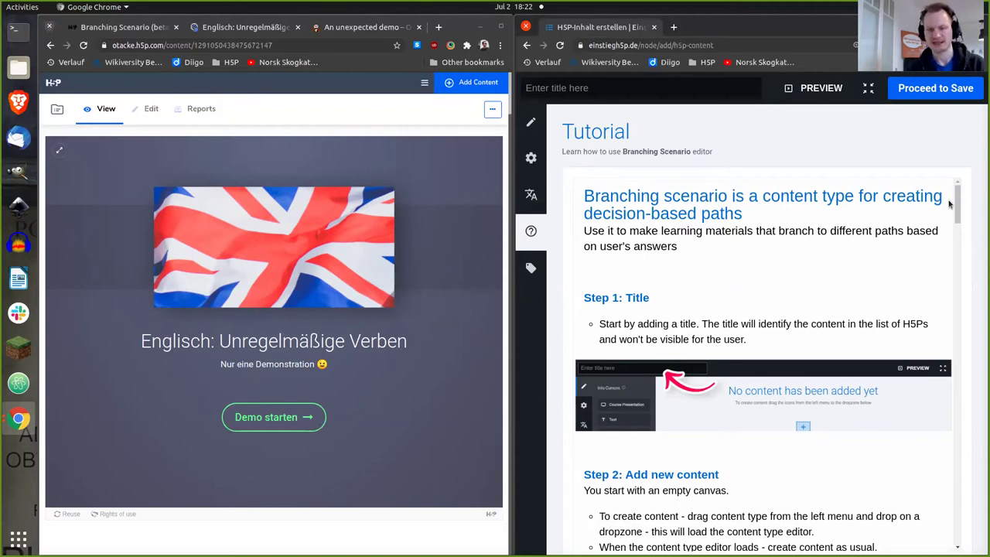
Copy the title "Englisch: Unregelmäßige Verben" from the finished demo's rights of use into the title of the content's metadata
{"action": "left_click", "coordinate": [533, 269]}
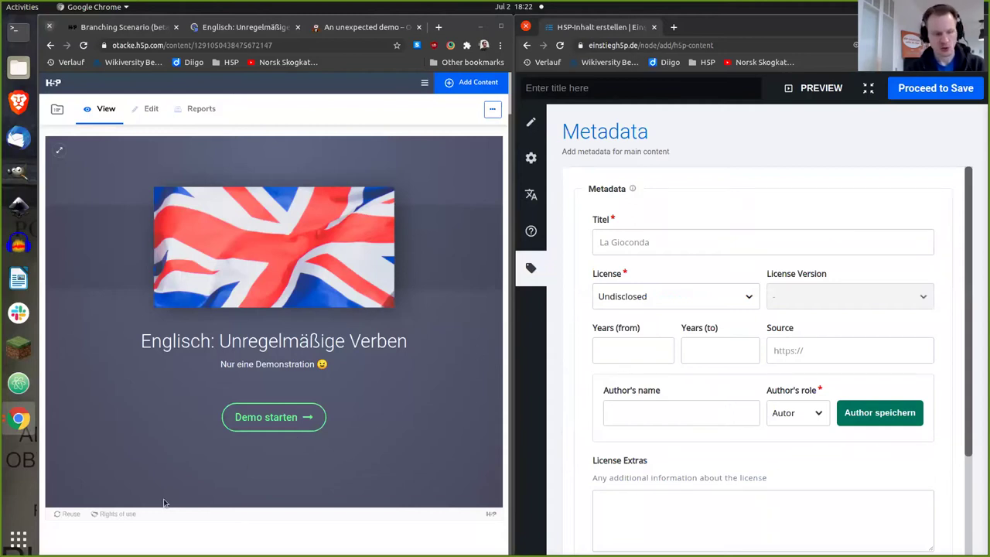
{"action": "left_click", "coordinate": [116, 513]}
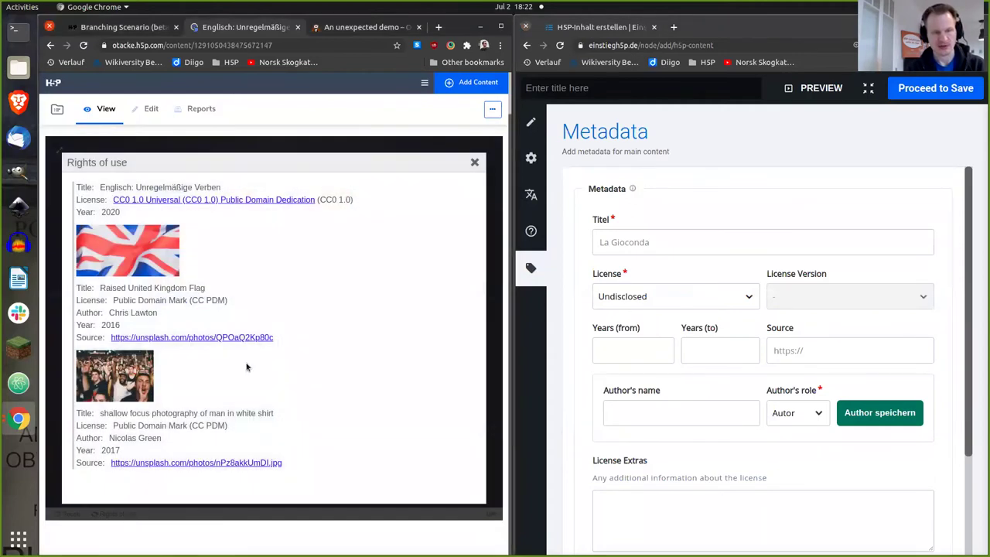
{"action": "left_click_drag", "start_coordinate": [99, 187], "coordinate": [240, 180]}
{"action": "key", "text": "ctrl+c"}
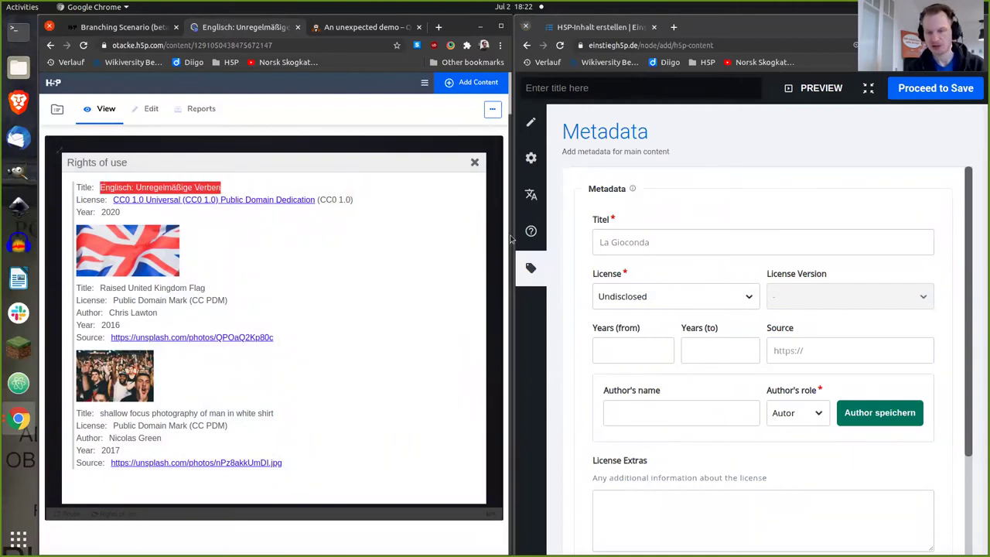
{"action": "left_click", "coordinate": [631, 240]}
{"action": "key", "text": "ctrl+v"}
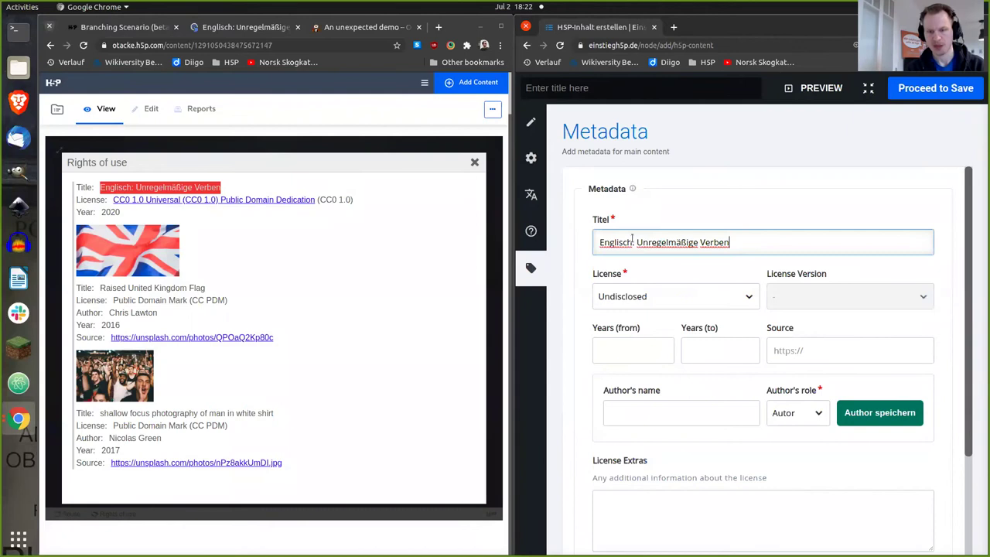
Set the metadata license to Public Domain Dedication (CC0) and the starting year to 2020
{"action": "left_click", "coordinate": [633, 299]}
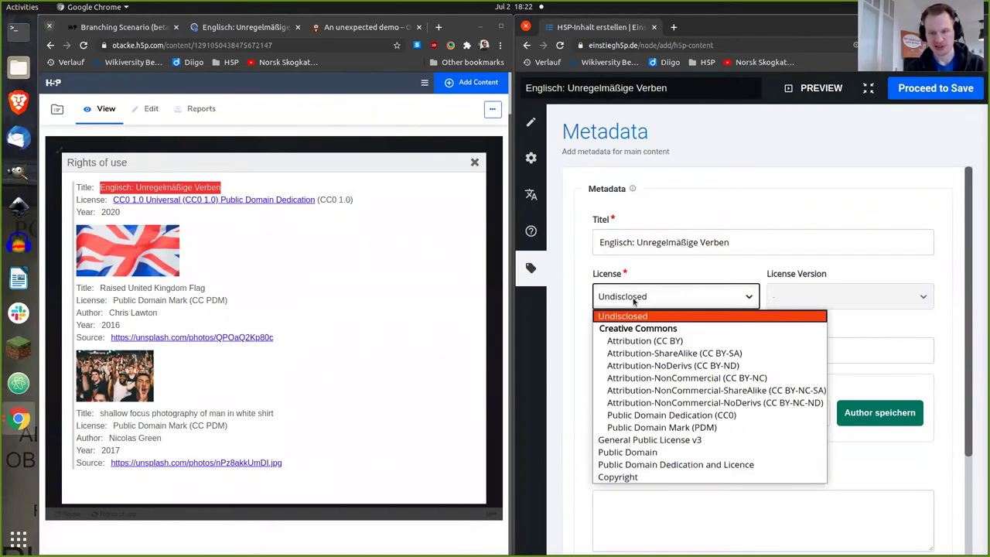
{"action": "left_click", "coordinate": [679, 415]}
{"action": "left_click", "coordinate": [635, 350]}
{"action": "type", "text": "2020"}
{"action": "key", "text": "Tab"}
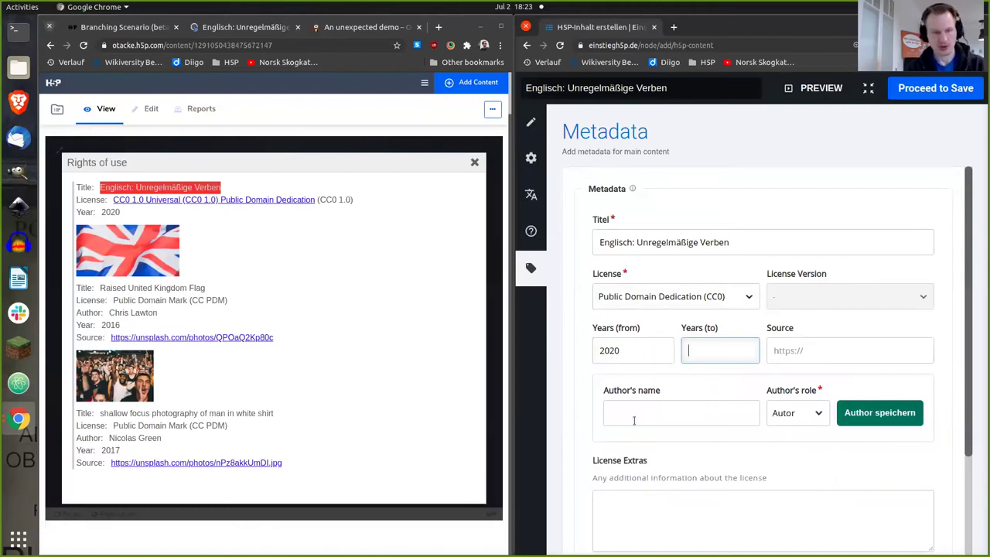
Enter the author's full name in the metadata
{"action": "left_click", "coordinate": [634, 419]}
{"action": "type", "text": "Oli"}
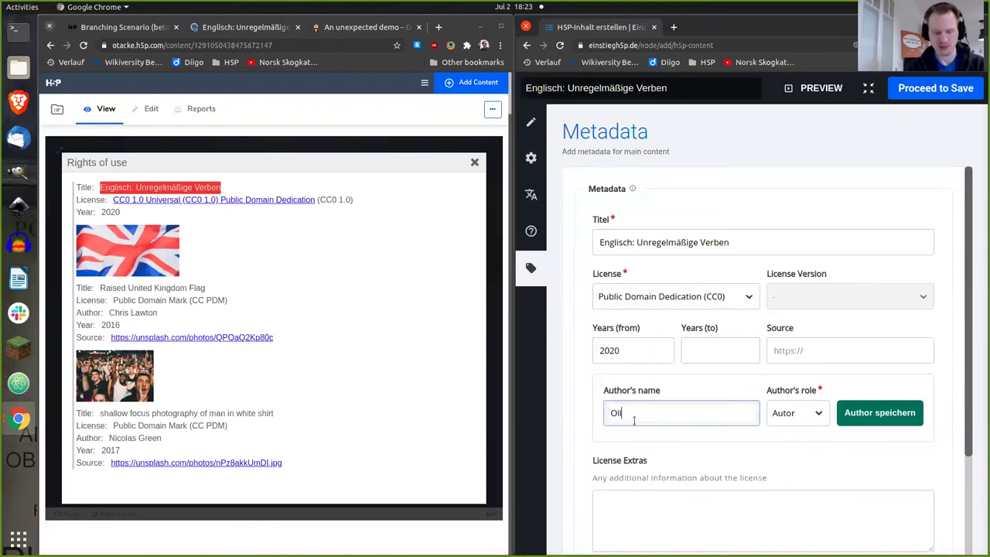
{"action": "type", "text": "ver Tacke"}
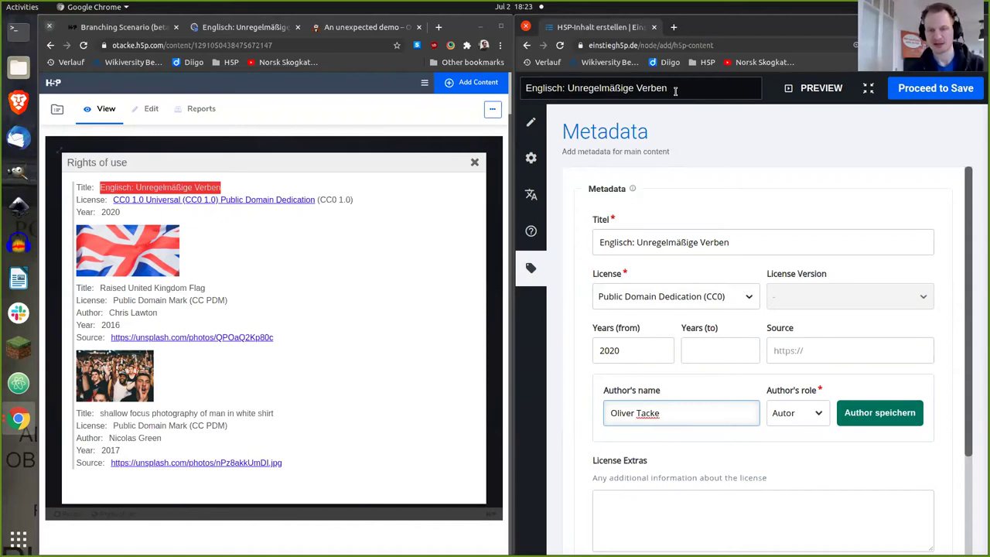
Start the finished demo up to its first question and add a Branching Question to the empty scenario canvas
{"action": "left_click", "coordinate": [533, 125]}
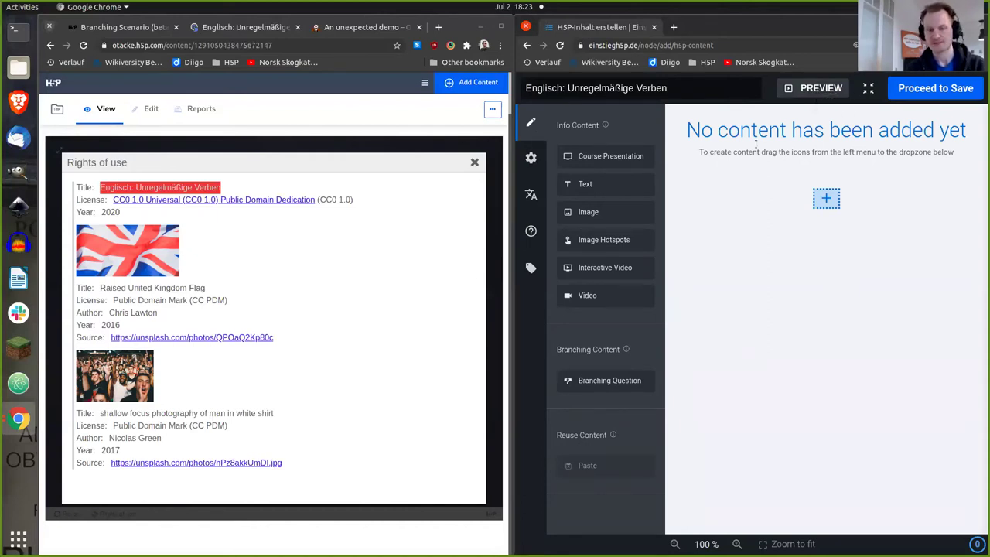
{"action": "left_click", "coordinate": [474, 162]}
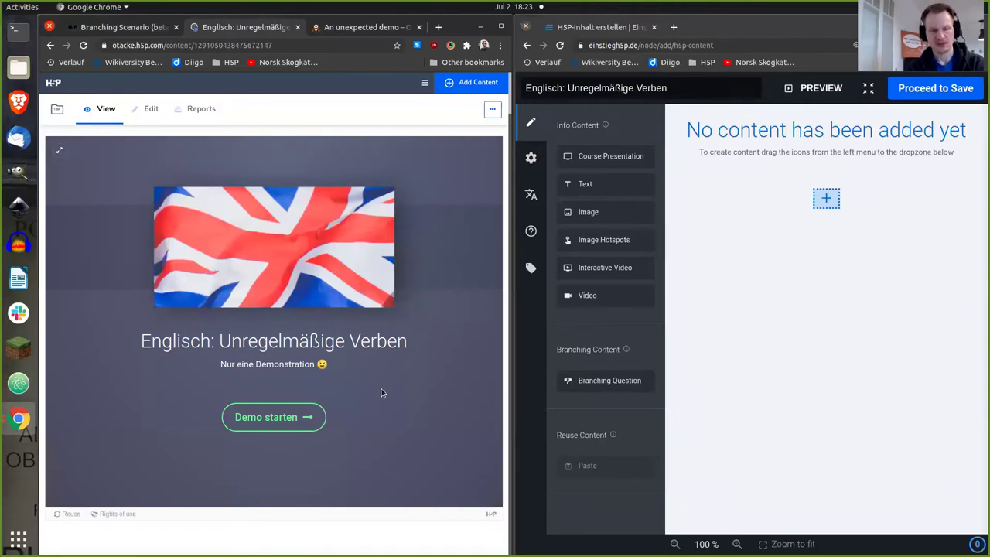
{"action": "left_click", "coordinate": [289, 420]}
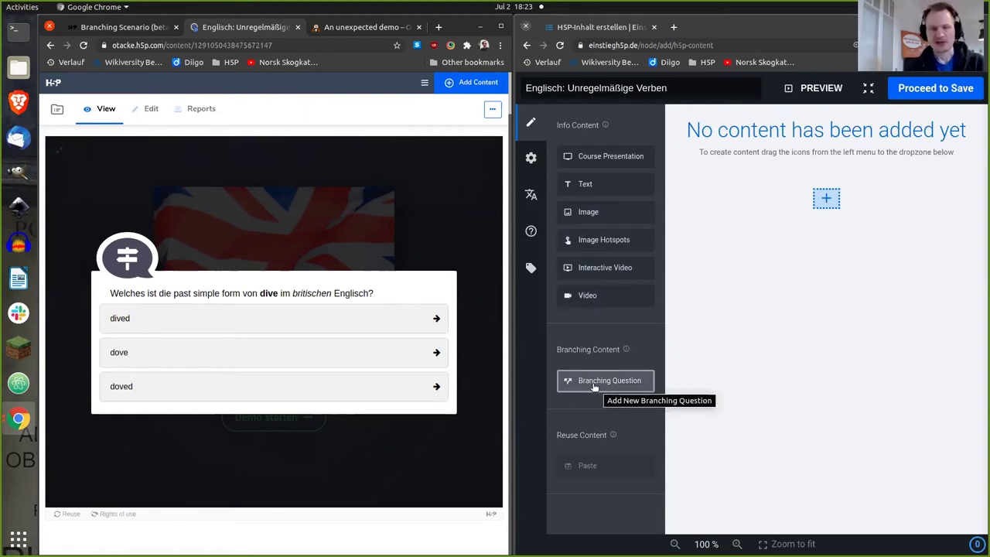
{"action": "left_click_drag", "start_coordinate": [593, 387], "coordinate": [802, 204]}
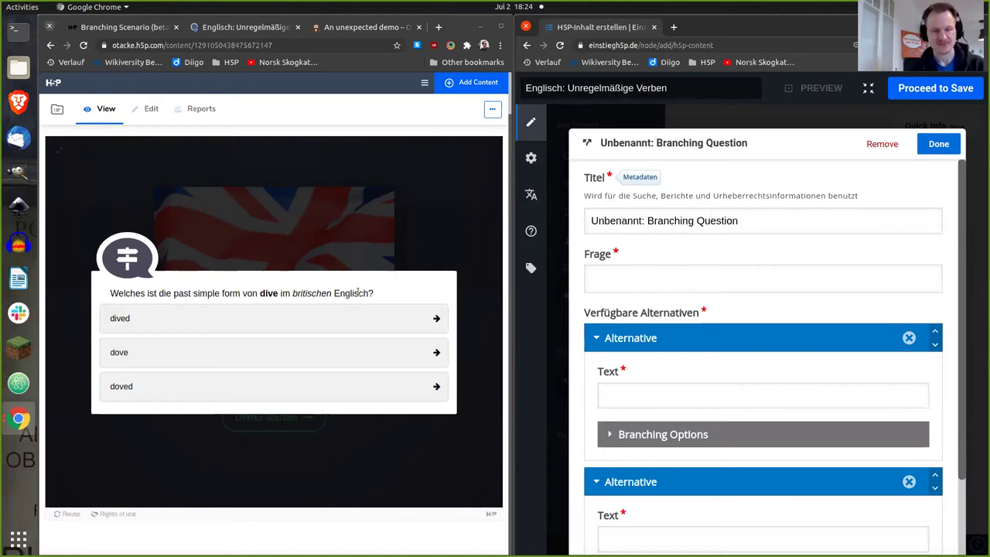
Copy the demo's question "Welches ist die past simple form von dive im britischen Englisch?" into the new Branching Question
{"action": "left_click_drag", "start_coordinate": [373, 294], "coordinate": [112, 292]}
{"action": "key", "text": "ctrl+c"}
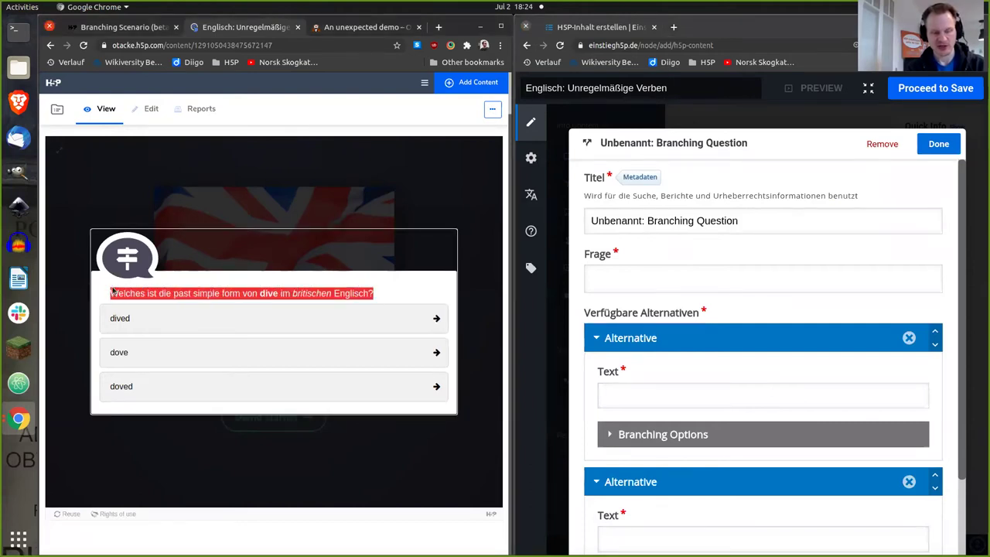
{"action": "left_click", "coordinate": [663, 279]}
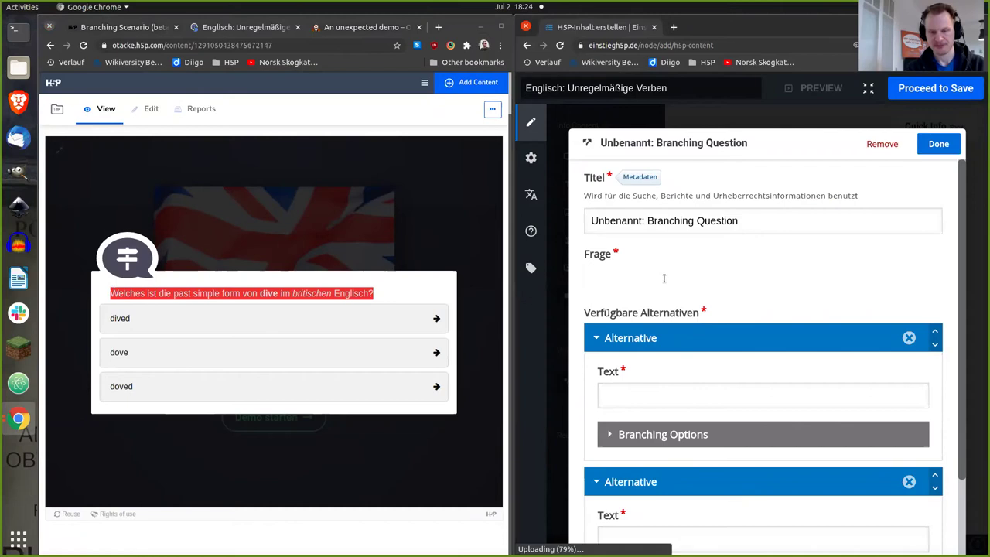
{"action": "key", "text": "ctrl+v"}
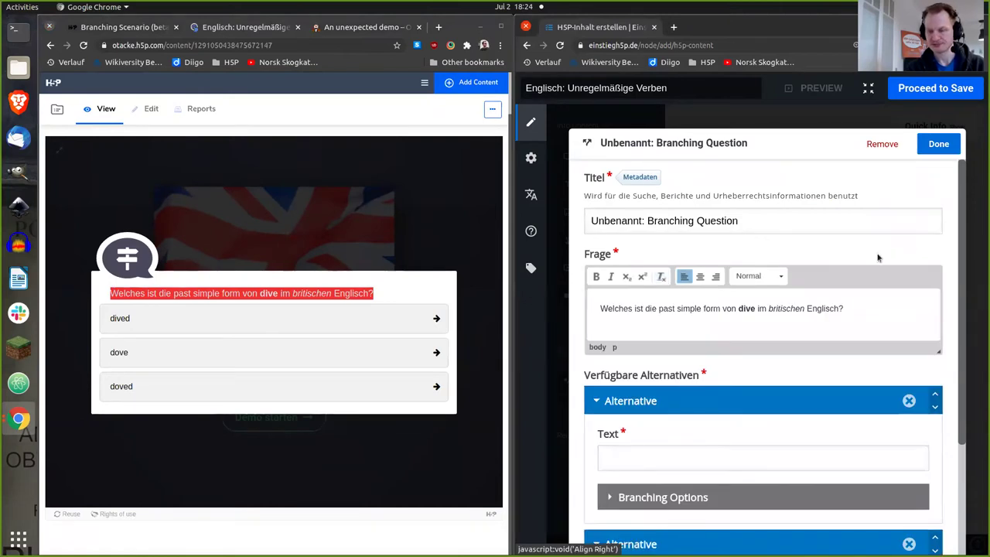
Enter "dived" and "dove" as the texts of the question's first two alternatives
{"action": "left_click_drag", "start_coordinate": [958, 240], "coordinate": [953, 389]}
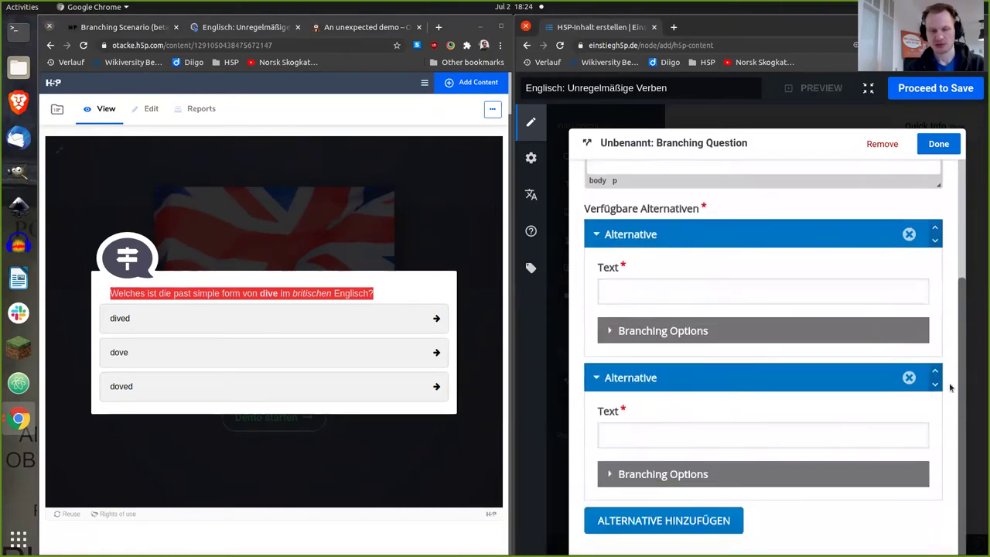
{"action": "left_click", "coordinate": [775, 297]}
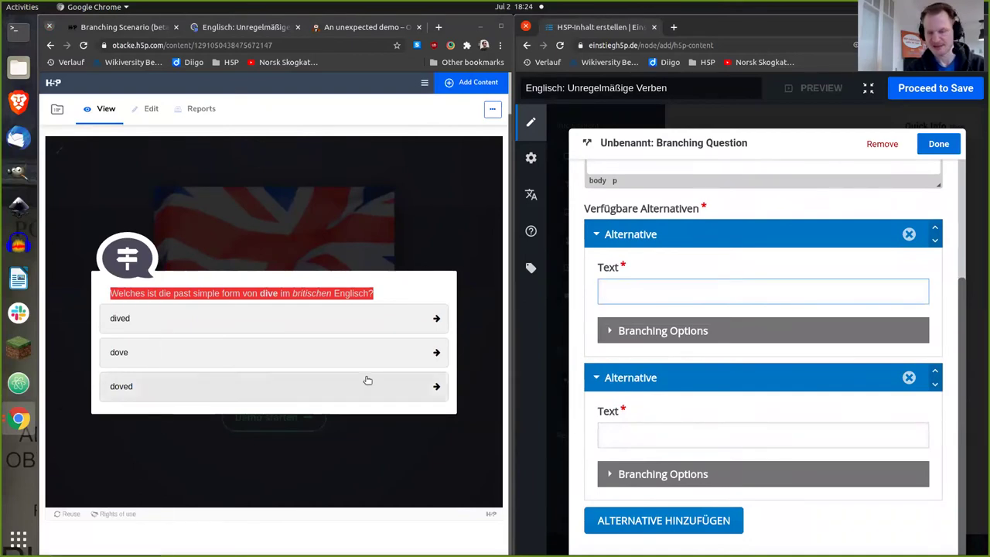
{"action": "type", "text": "dived"}
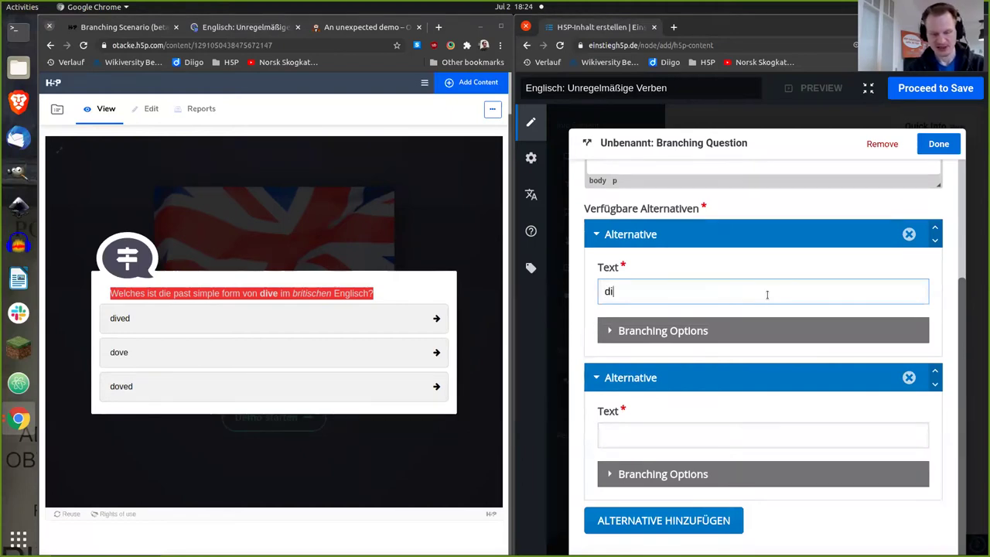
{"action": "left_click", "coordinate": [702, 435]}
{"action": "type", "text": "dove"}
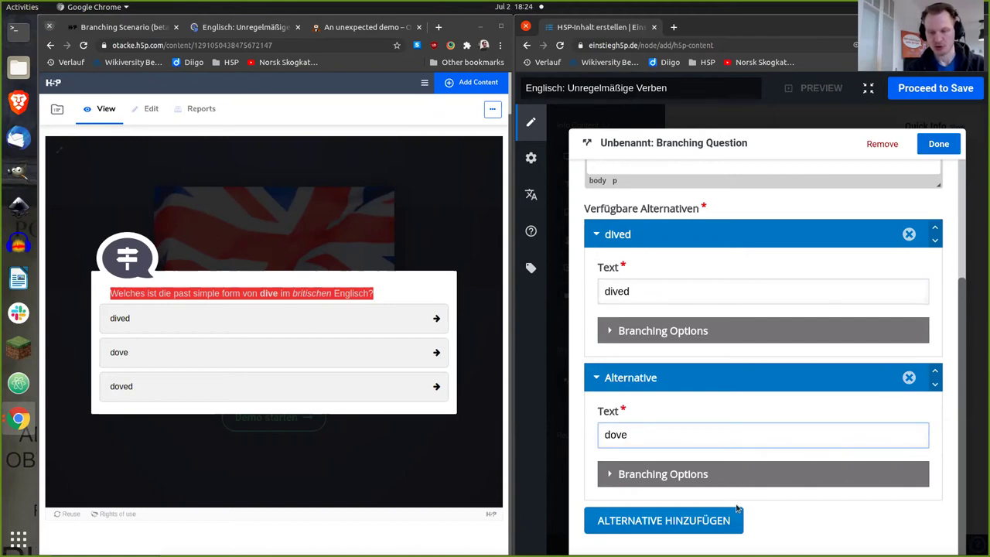
Add a third alternative with the text "doved" and finish editing the Branching Question
{"action": "left_click", "coordinate": [675, 518]}
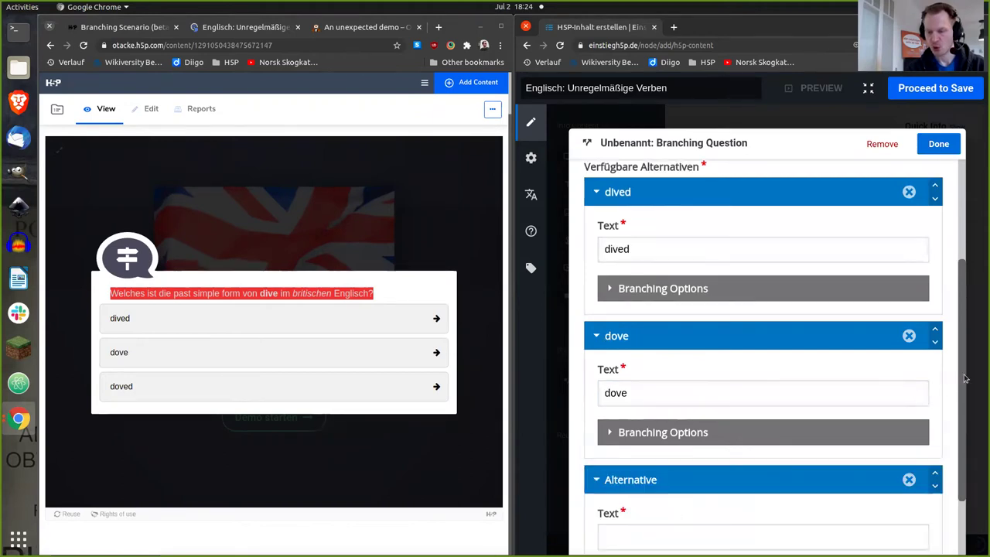
{"action": "scroll", "coordinate": [858, 418], "scroll_direction": "down", "scroll_amount": 1}
{"action": "left_click", "coordinate": [799, 473]}
{"action": "type", "text": "doved"}
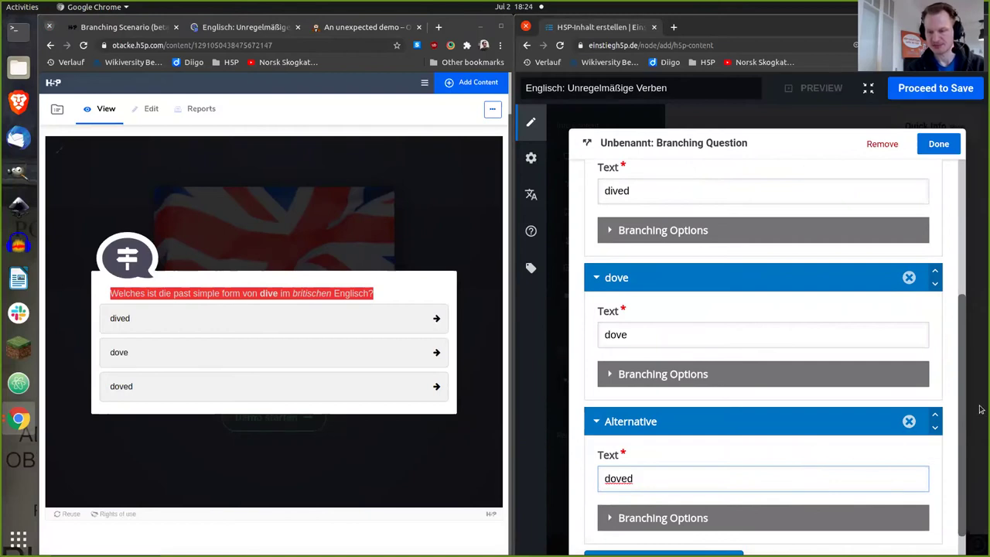
{"action": "left_click", "coordinate": [939, 147]}
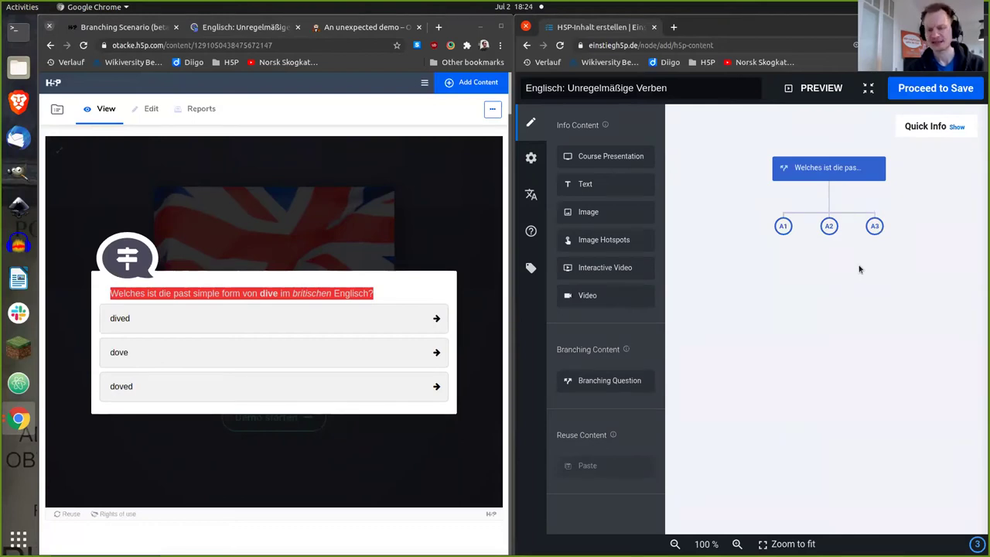
Preview the scenario and check the available starting points, keeping the preview from the beginning
{"action": "left_click", "coordinate": [818, 89]}
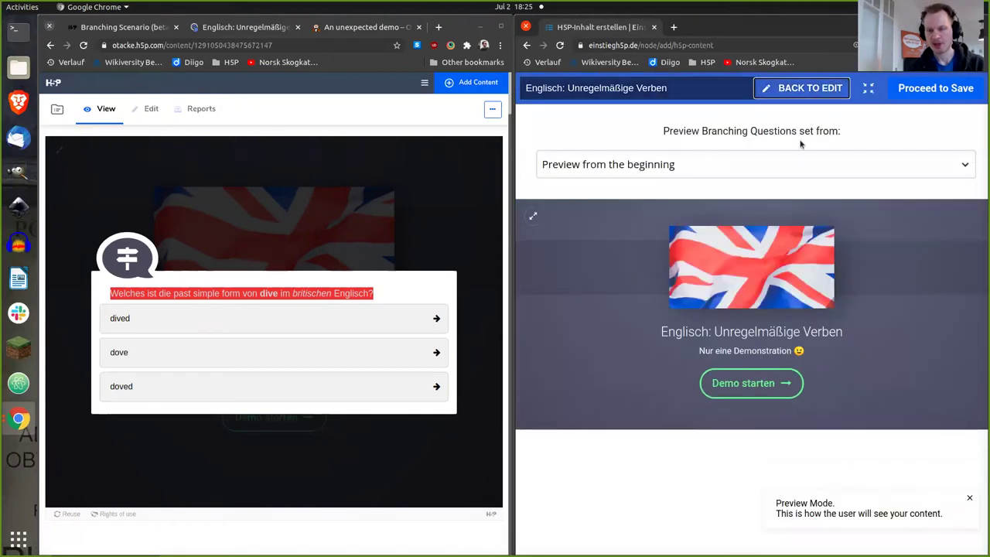
{"action": "left_click", "coordinate": [681, 166]}
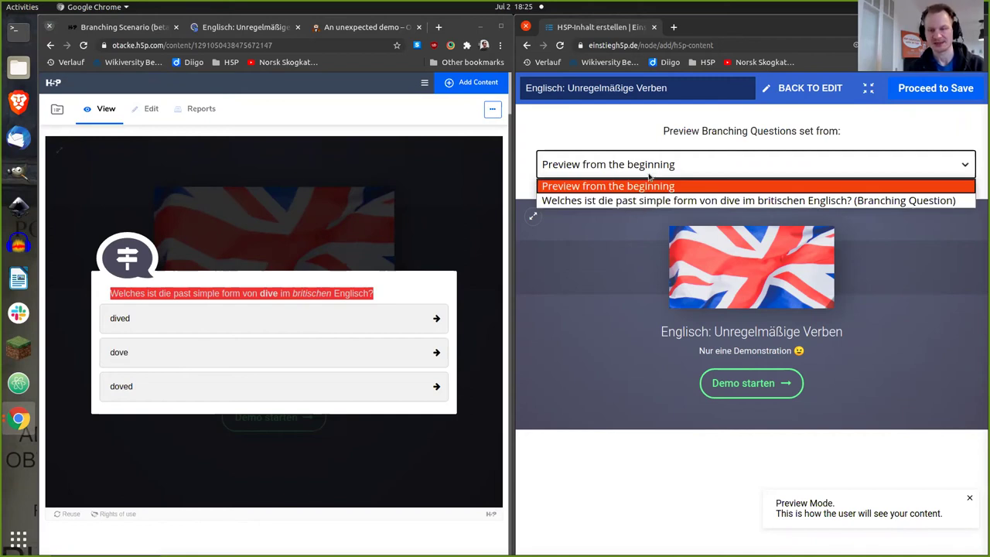
{"action": "left_click", "coordinate": [648, 176]}
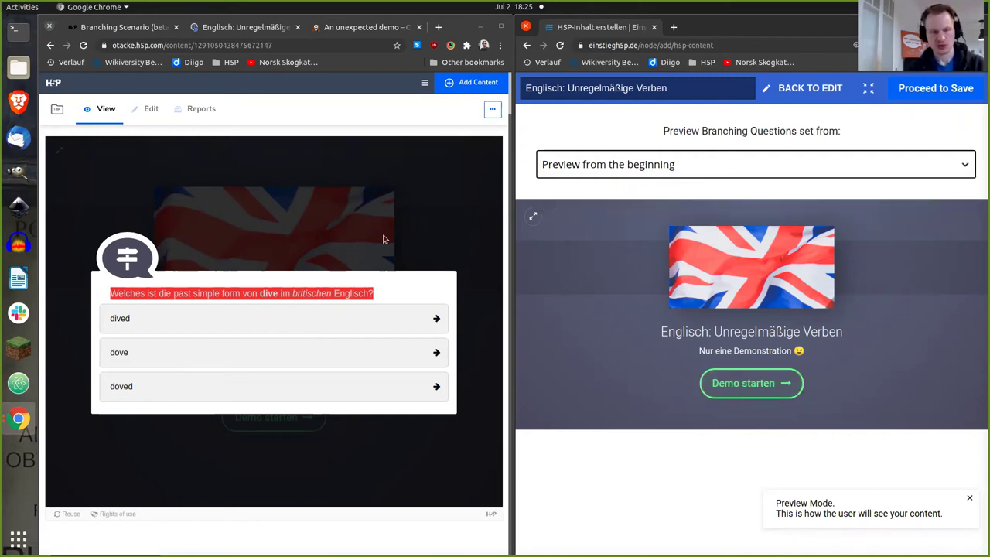
Play the preview from its start screen, answer the question with "dived", and return to editing the scenario
{"action": "left_click", "coordinate": [748, 384]}
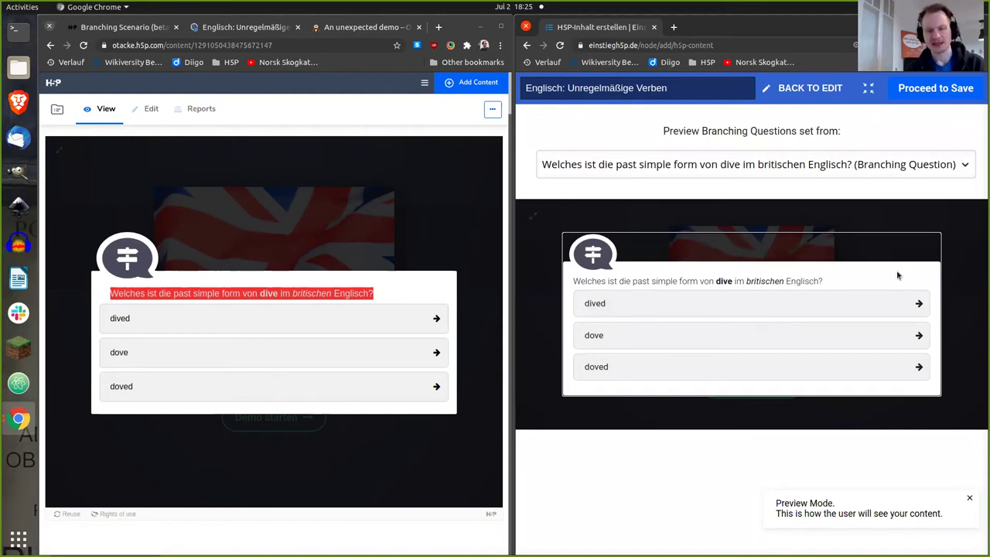
{"action": "left_click", "coordinate": [863, 307]}
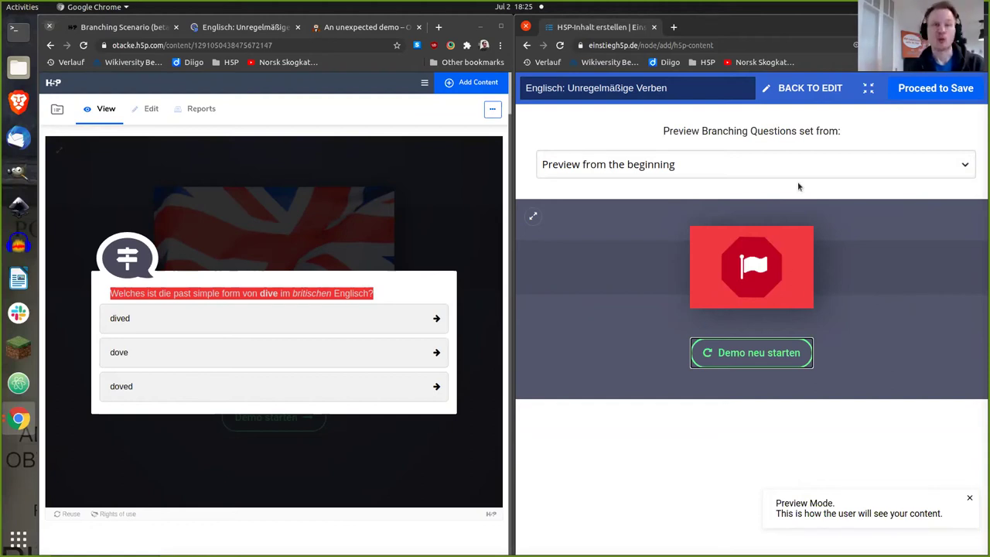
{"action": "left_click", "coordinate": [807, 89]}
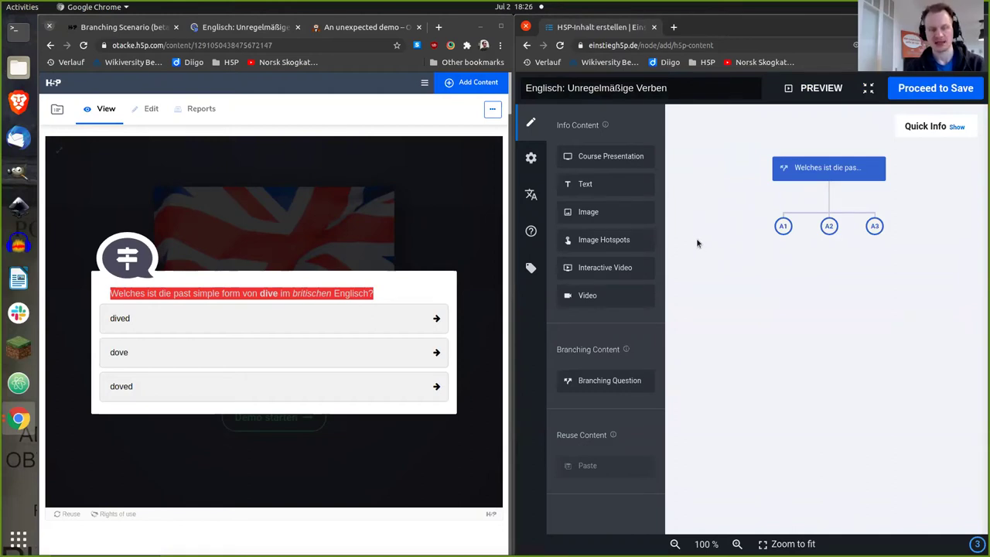
Answer the demo's question with "doved", and briefly highlight the new scenario's alternatives that are missing a custom end scenario
{"action": "left_click", "coordinate": [427, 391]}
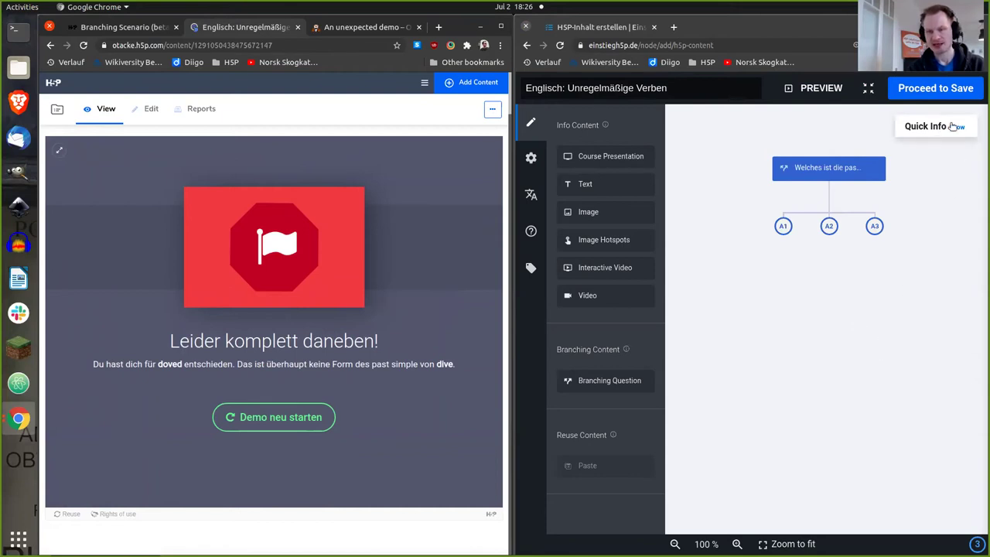
{"action": "left_click", "coordinate": [953, 508]}
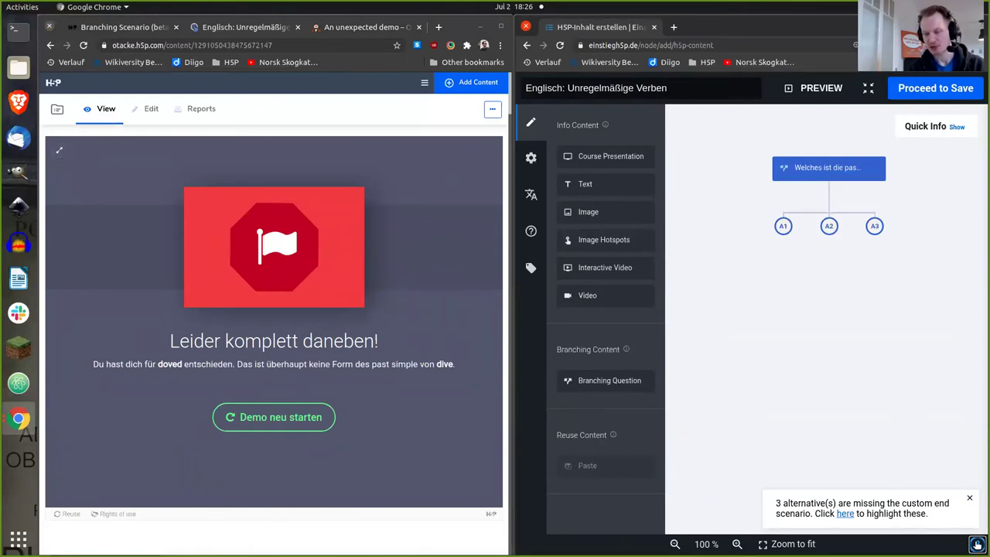
{"action": "left_click", "coordinate": [844, 514]}
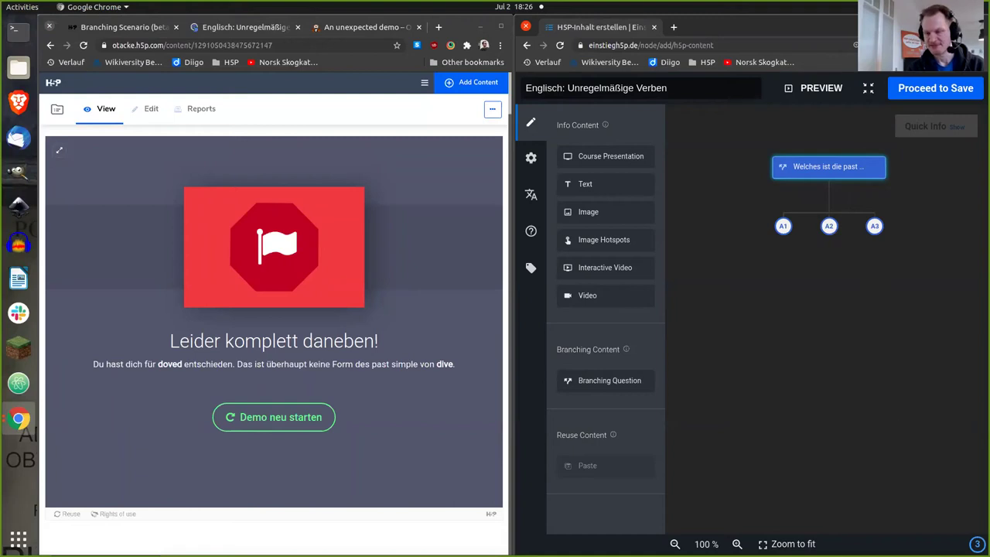
{"action": "left_click", "coordinate": [978, 541]}
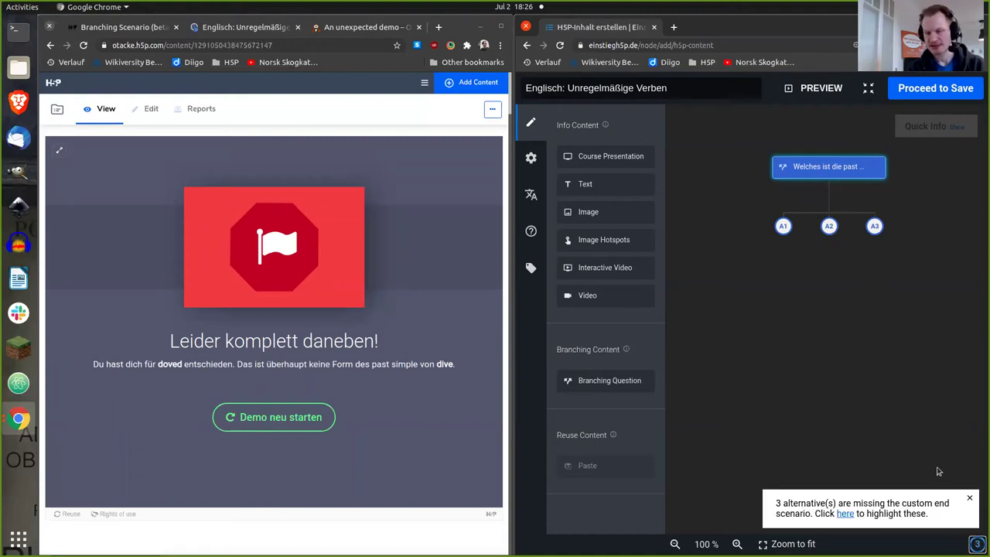
{"action": "left_click", "coordinate": [968, 497]}
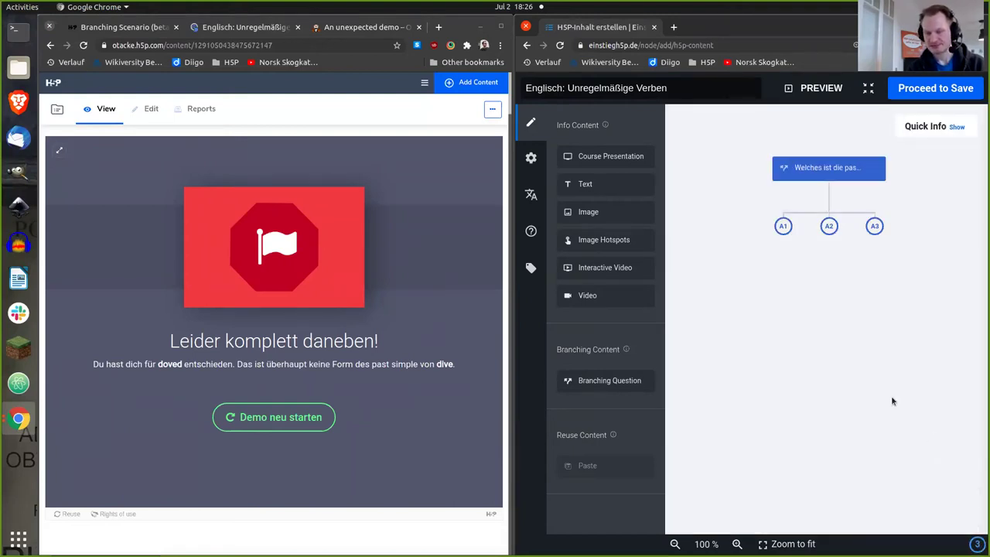
Set the special action of the Branching Question's alternative "doved" to Custom end scenario
{"action": "left_click", "coordinate": [874, 227]}
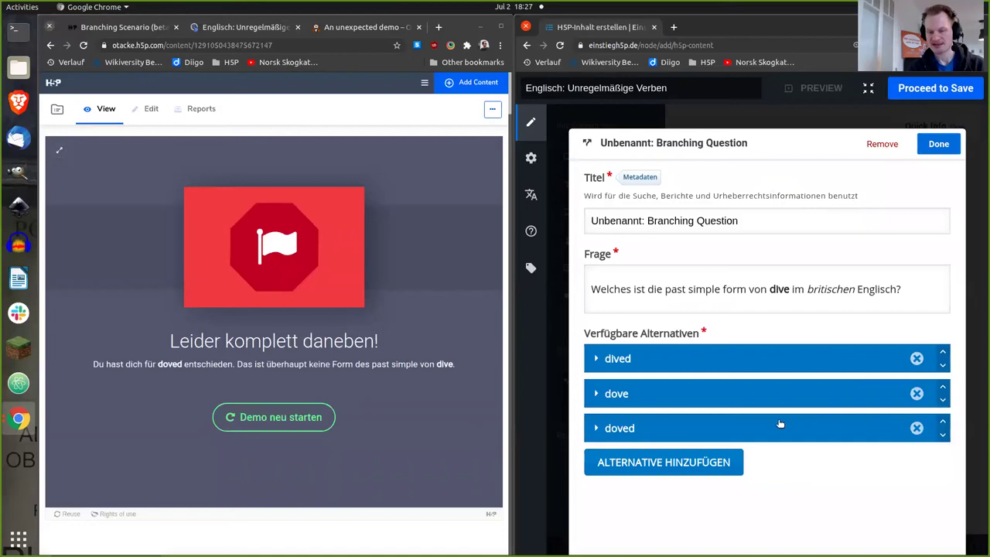
{"action": "left_click", "coordinate": [595, 429]}
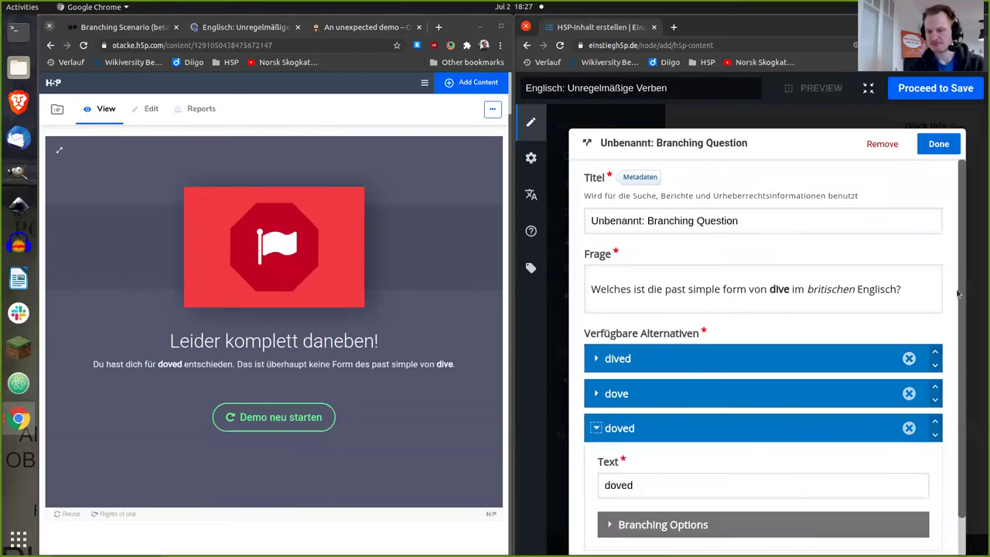
{"action": "scroll", "coordinate": [958, 298], "scroll_direction": "down", "scroll_amount": 1}
{"action": "scroll", "coordinate": [953, 327], "scroll_direction": "down", "scroll_amount": 2}
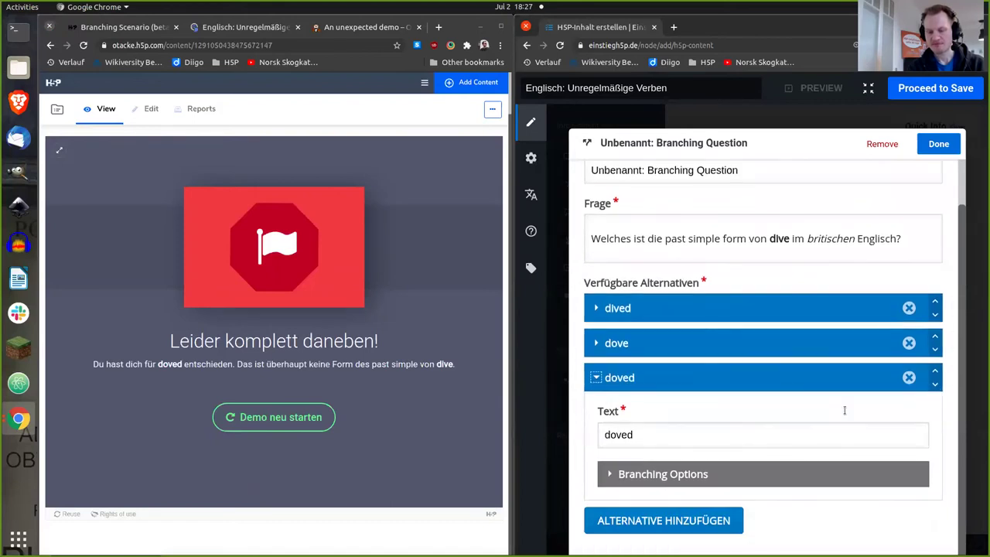
{"action": "left_click", "coordinate": [611, 474]}
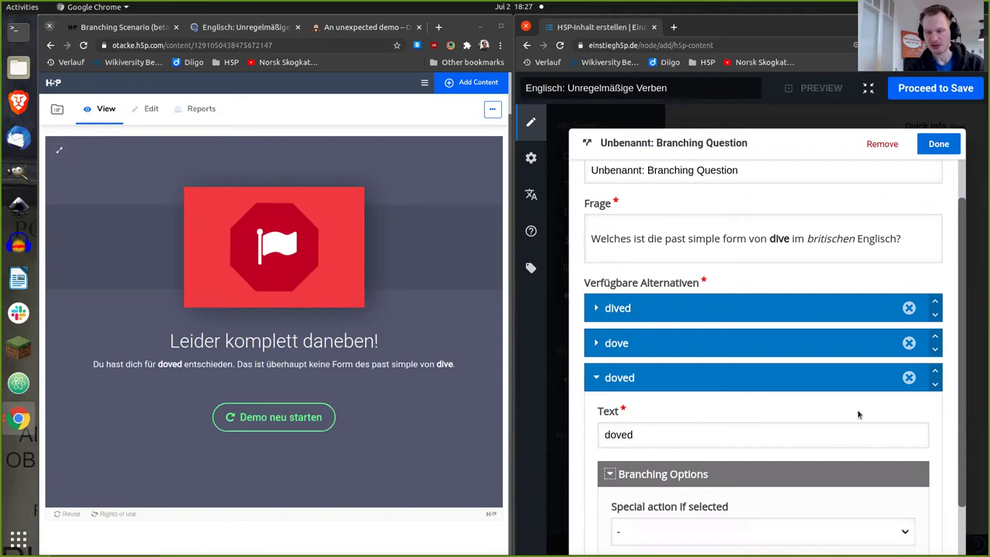
{"action": "scroll", "coordinate": [966, 349], "scroll_direction": "down", "scroll_amount": 2}
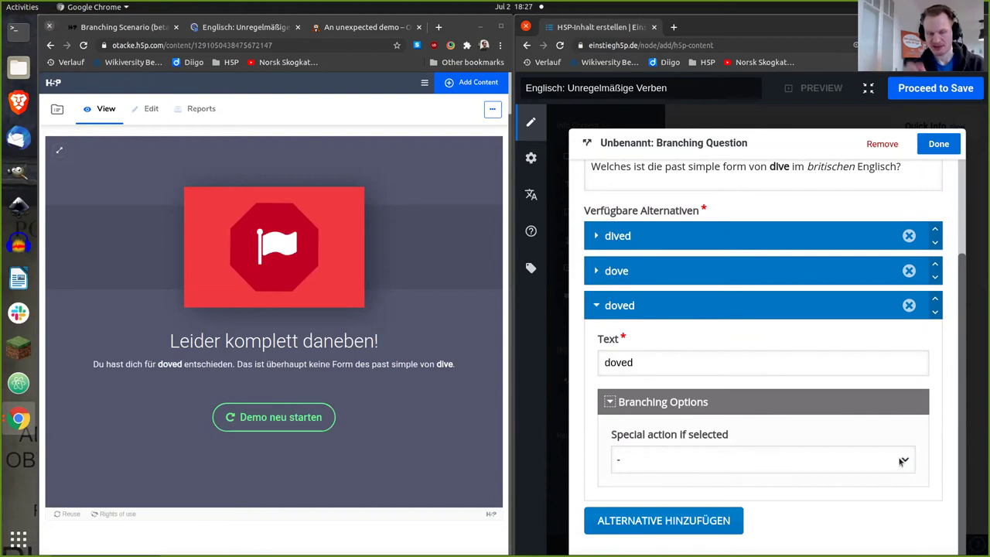
{"action": "left_click", "coordinate": [902, 461]}
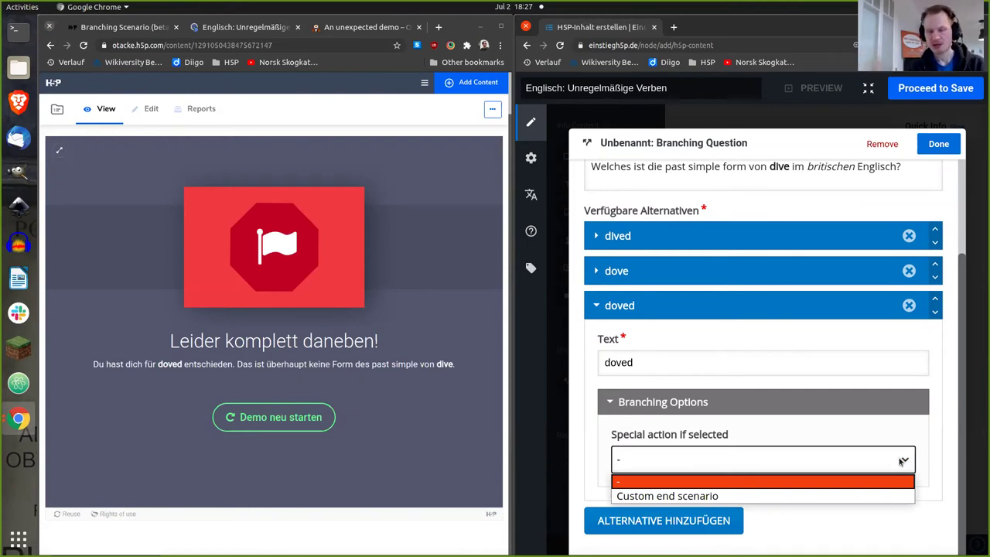
{"action": "left_click", "coordinate": [776, 496]}
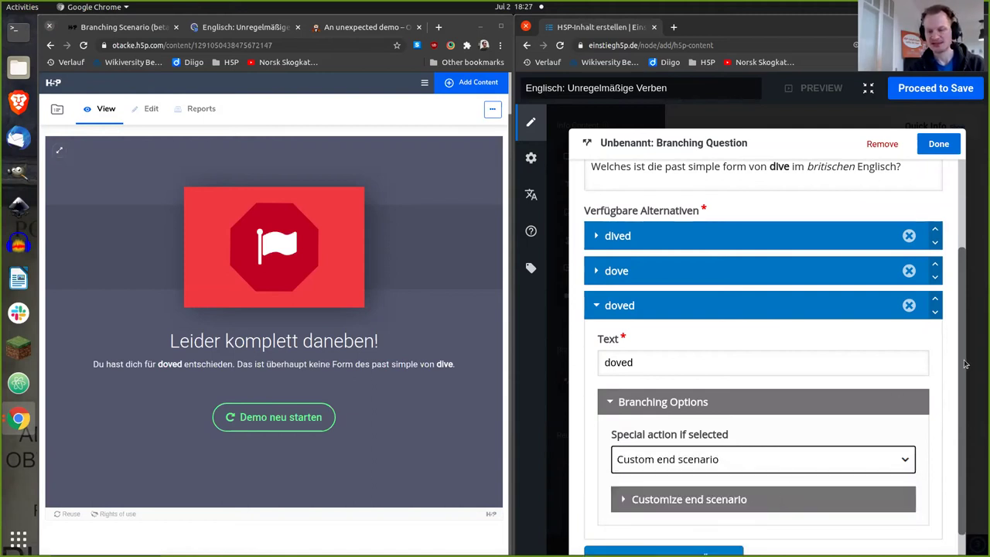
Copy the demo's heading "Leider komplett daneben!" into the custom end scenario title of "doved"
{"action": "scroll", "coordinate": [961, 363], "scroll_direction": "down", "scroll_amount": 1}
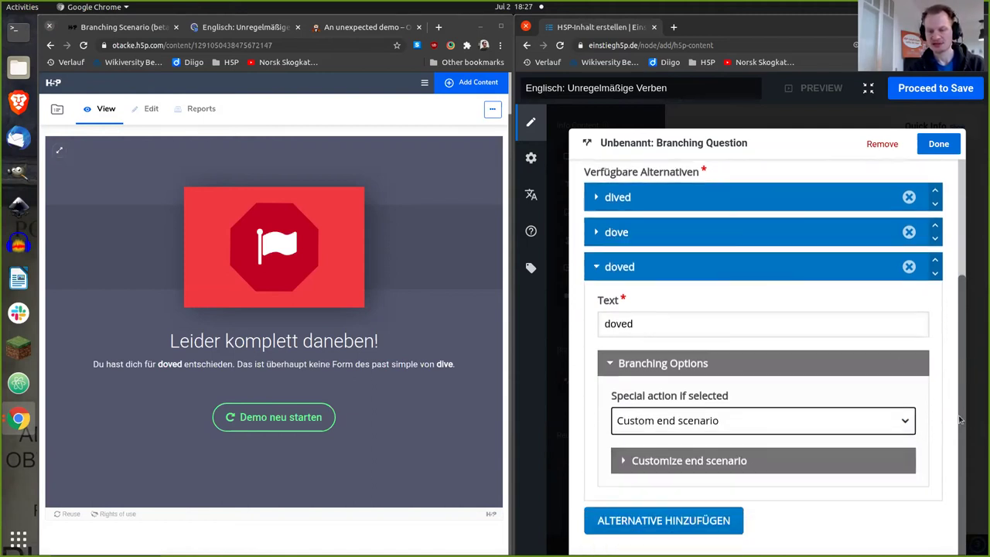
{"action": "left_click", "coordinate": [624, 462]}
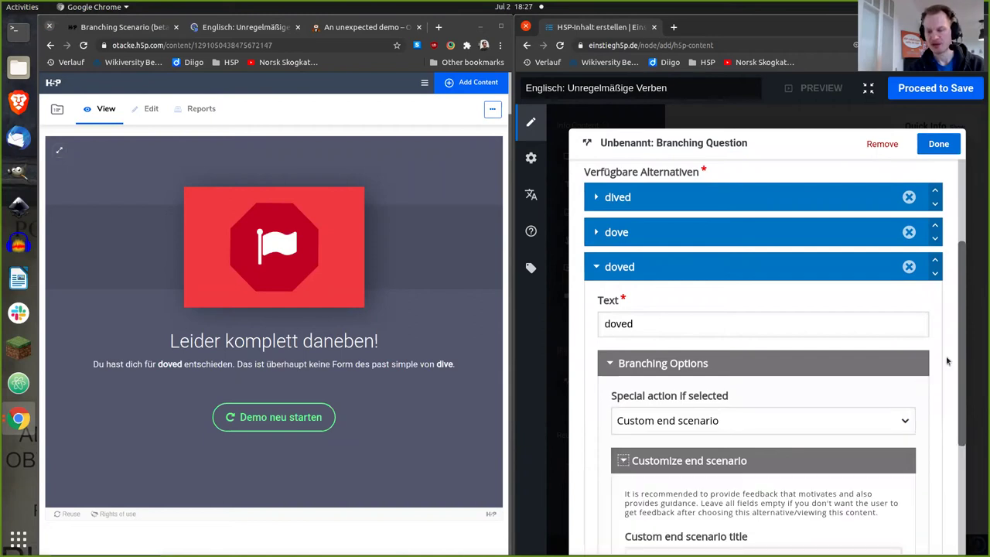
{"action": "left_click_drag", "start_coordinate": [959, 345], "coordinate": [954, 480]}
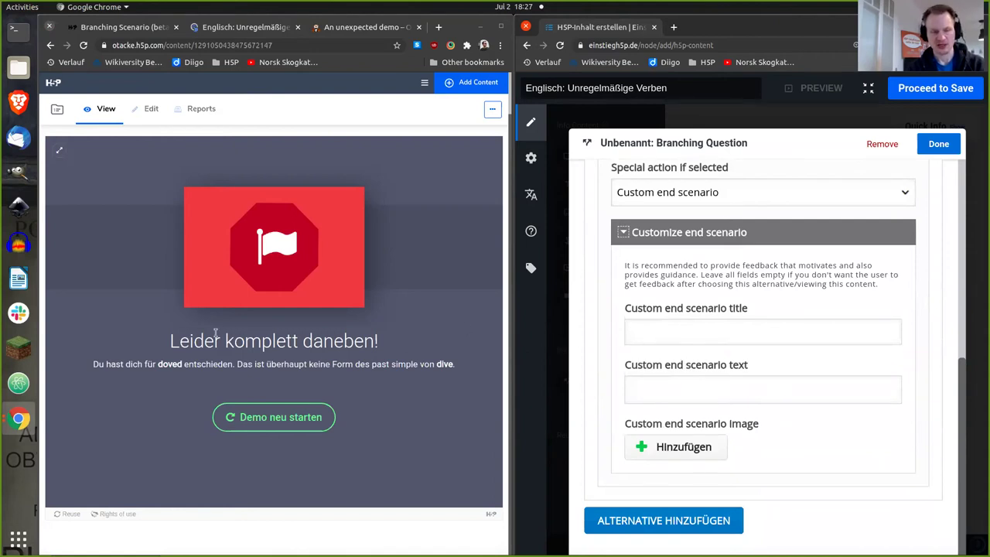
{"action": "left_click_drag", "start_coordinate": [170, 341], "coordinate": [379, 345]}
{"action": "key", "text": "ctrl+c"}
{"action": "left_click", "coordinate": [724, 337]}
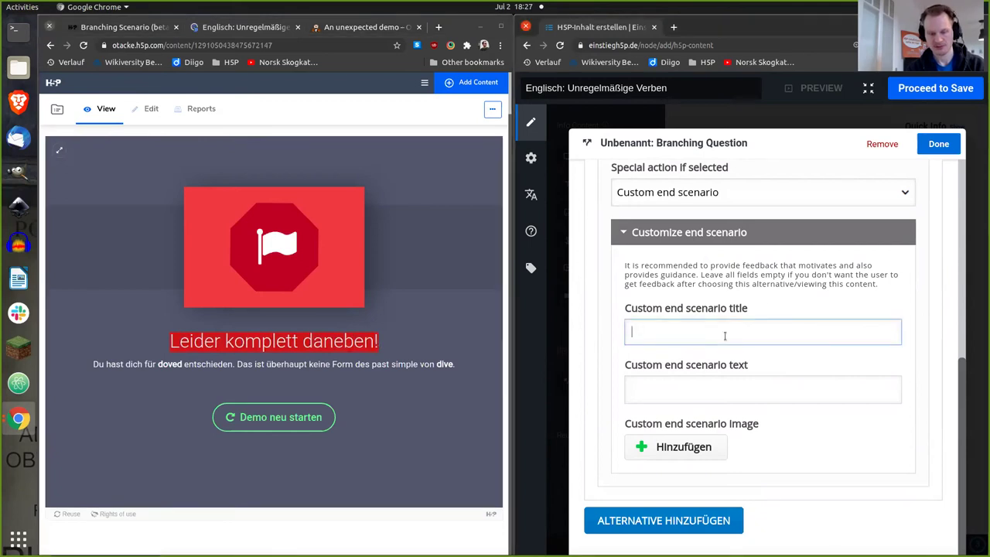
{"action": "key", "text": "ctrl+v"}
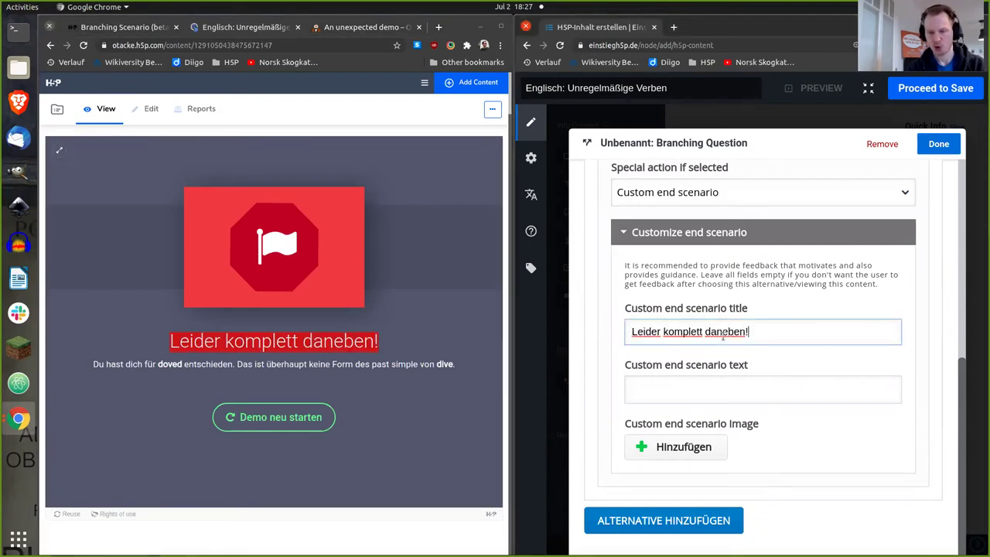
Copy the demo's feedback sentence about "doved" into the custom end scenario text and finish editing the Branching Question
{"action": "left_click", "coordinate": [200, 360]}
{"action": "left_click_drag", "start_coordinate": [460, 368], "coordinate": [87, 367]}
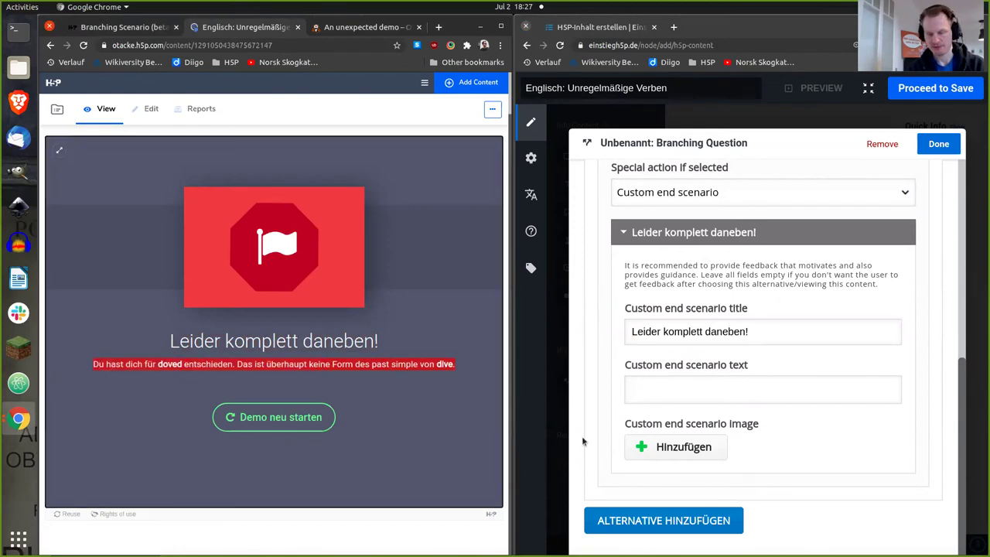
{"action": "left_click", "coordinate": [674, 391]}
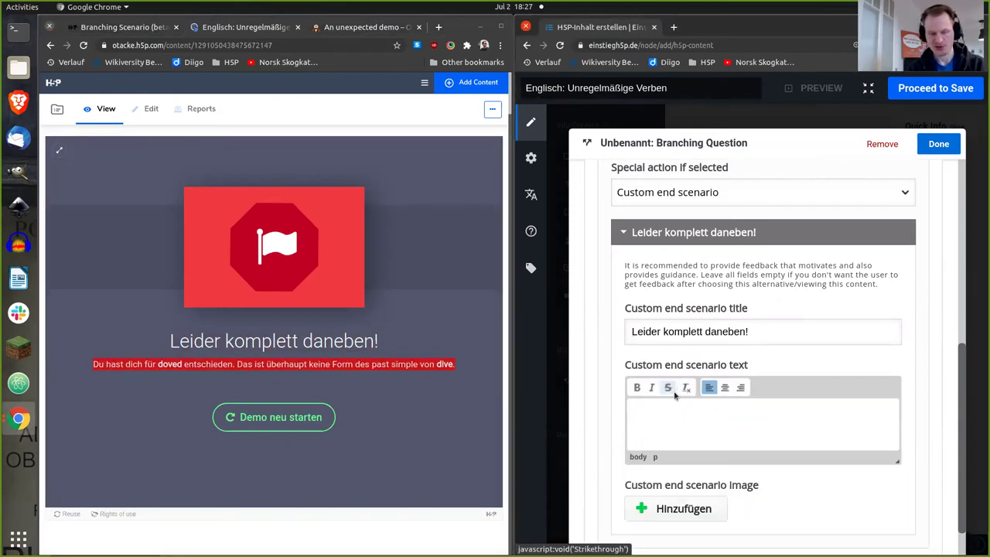
{"action": "key", "text": "ctrl+v"}
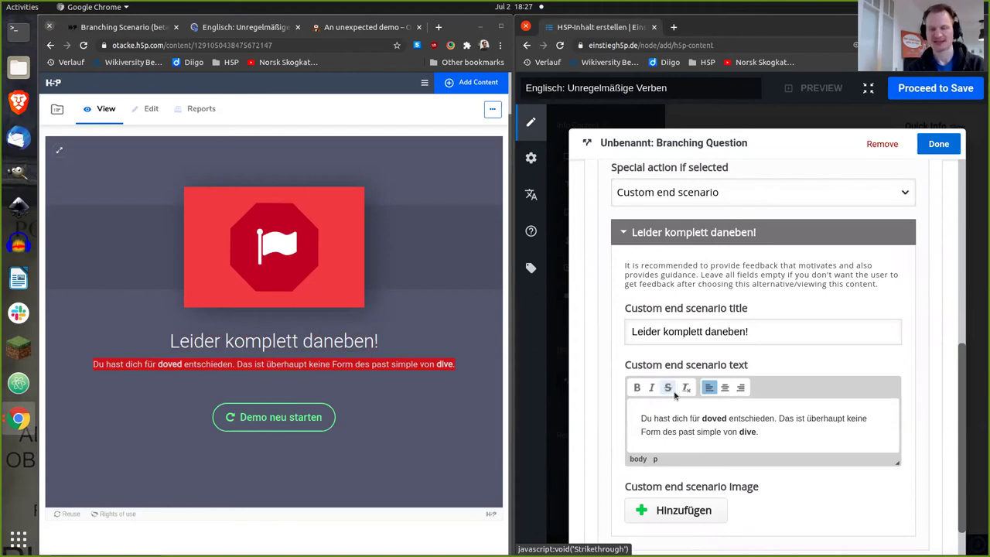
{"action": "left_click", "coordinate": [938, 145]}
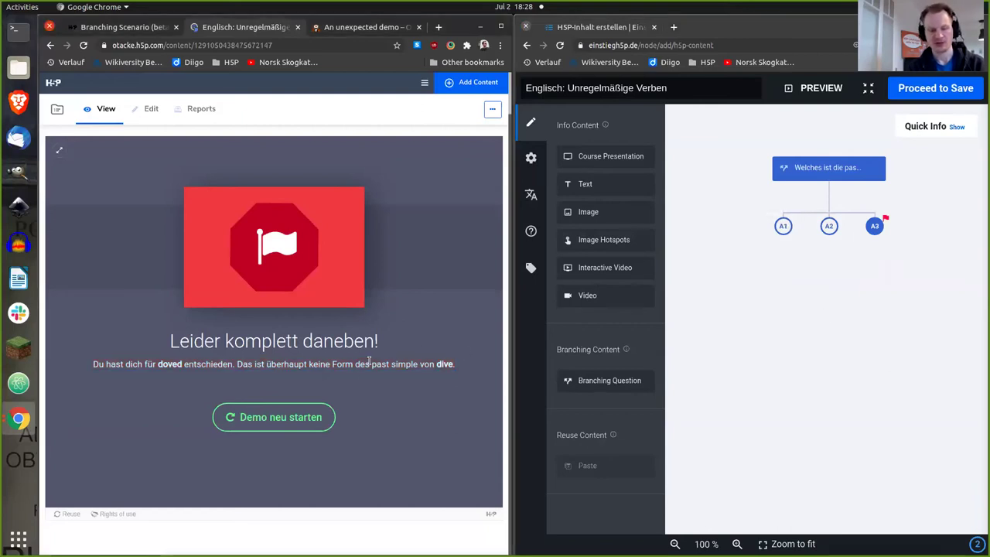
Restart the demo and answer its question with "dived" to view that answer's end screen
{"action": "left_click", "coordinate": [309, 418]}
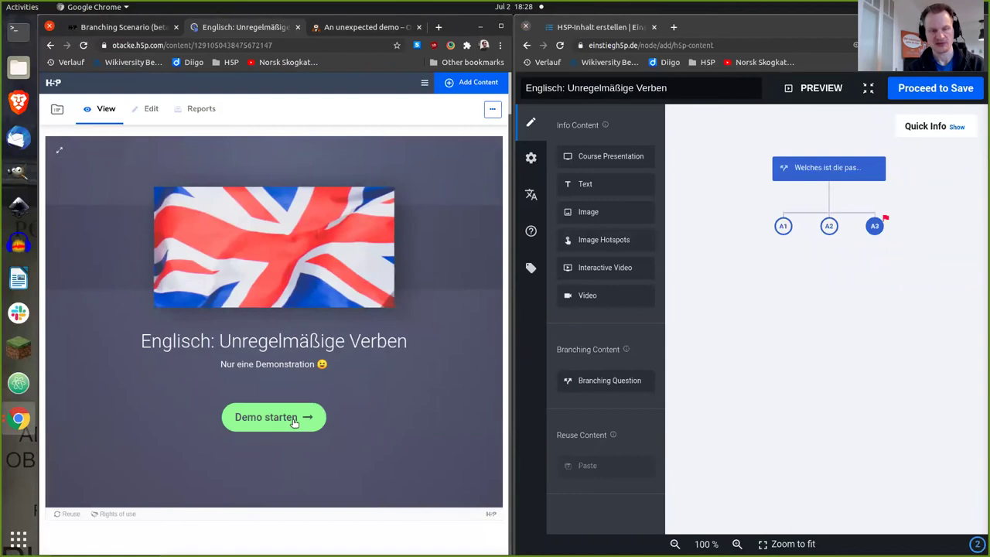
{"action": "left_click", "coordinate": [312, 420]}
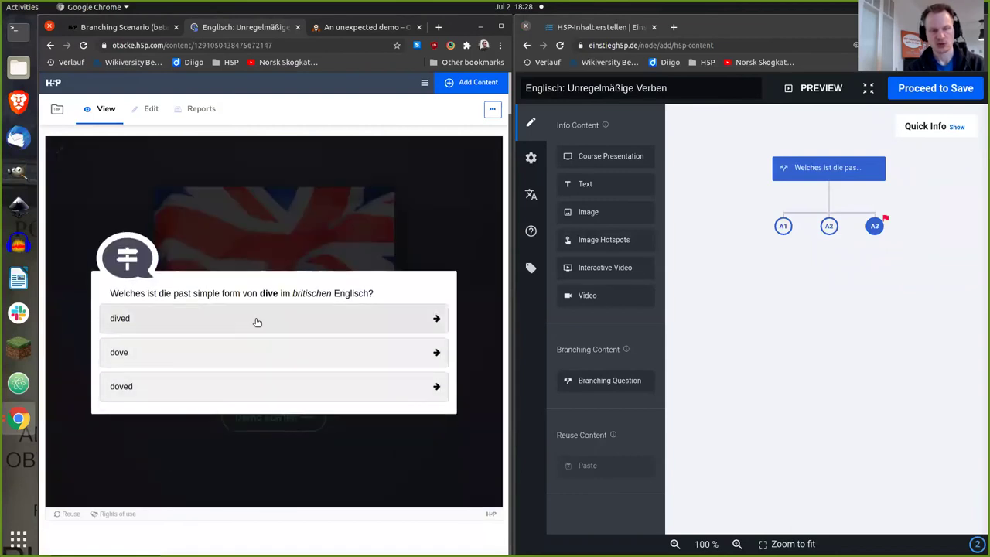
{"action": "left_click", "coordinate": [256, 320]}
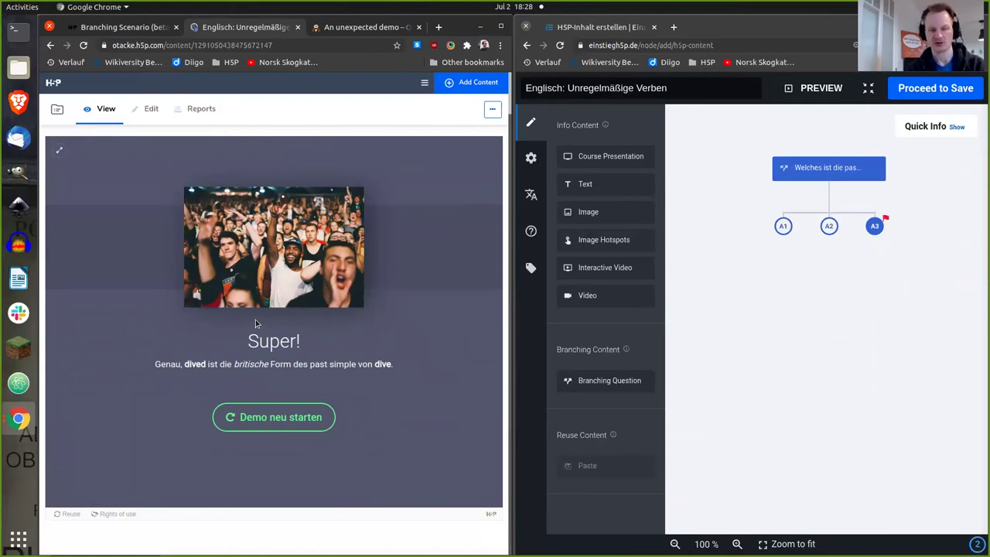
Set the special action of the alternative "dived" to Custom end scenario and expand its end scenario fields
{"action": "left_click", "coordinate": [783, 226]}
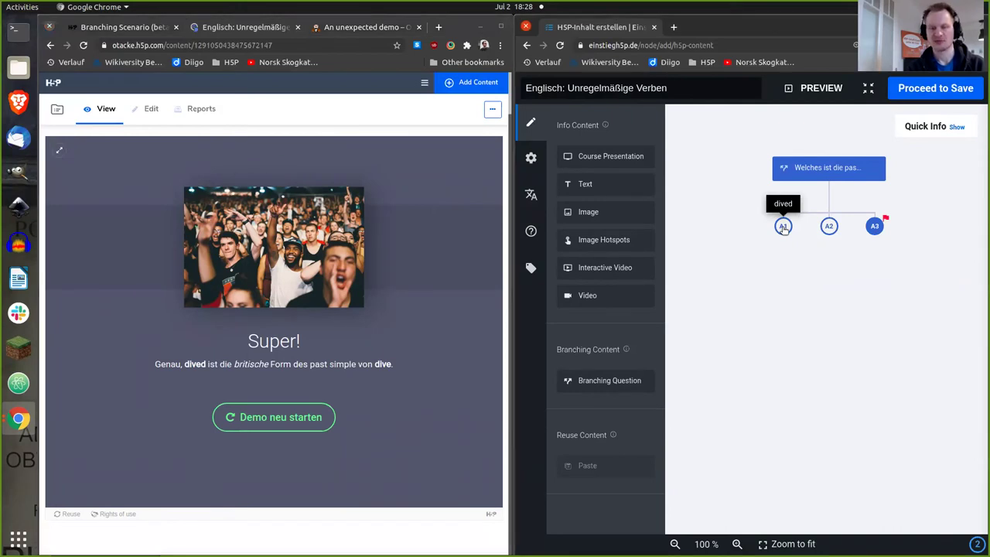
{"action": "left_click", "coordinate": [783, 226]}
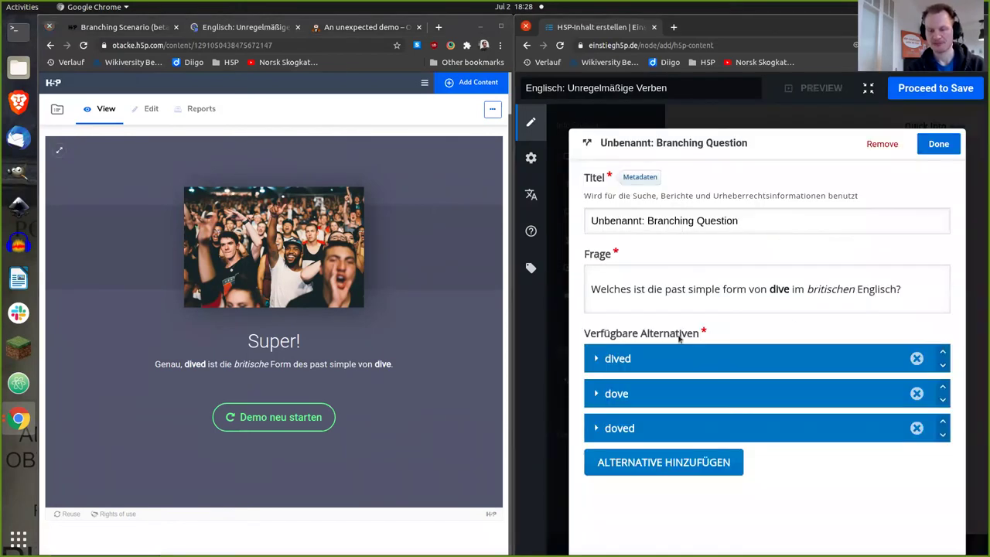
{"action": "left_click", "coordinate": [614, 358]}
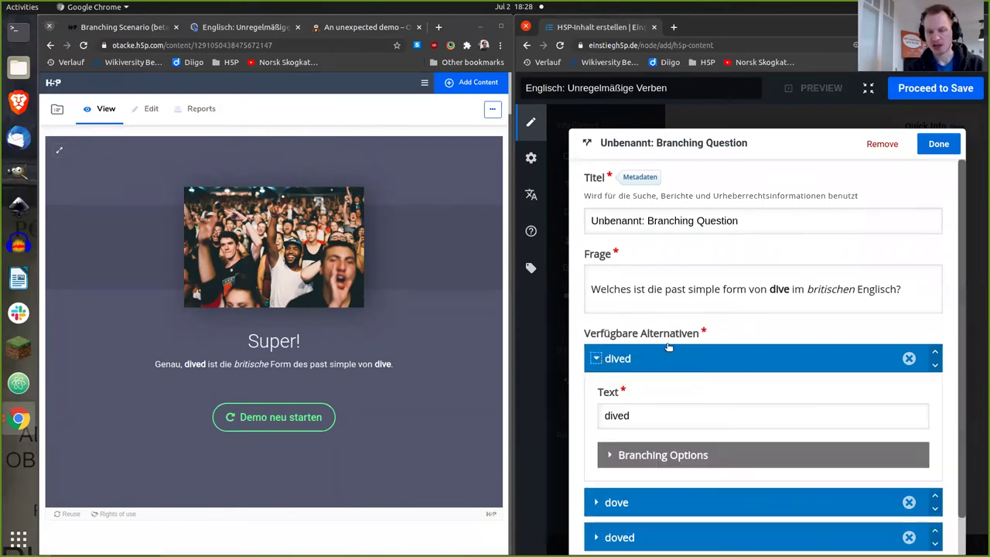
{"action": "left_click", "coordinate": [680, 456]}
{"action": "scroll", "coordinate": [899, 391], "scroll_direction": "down", "scroll_amount": 3}
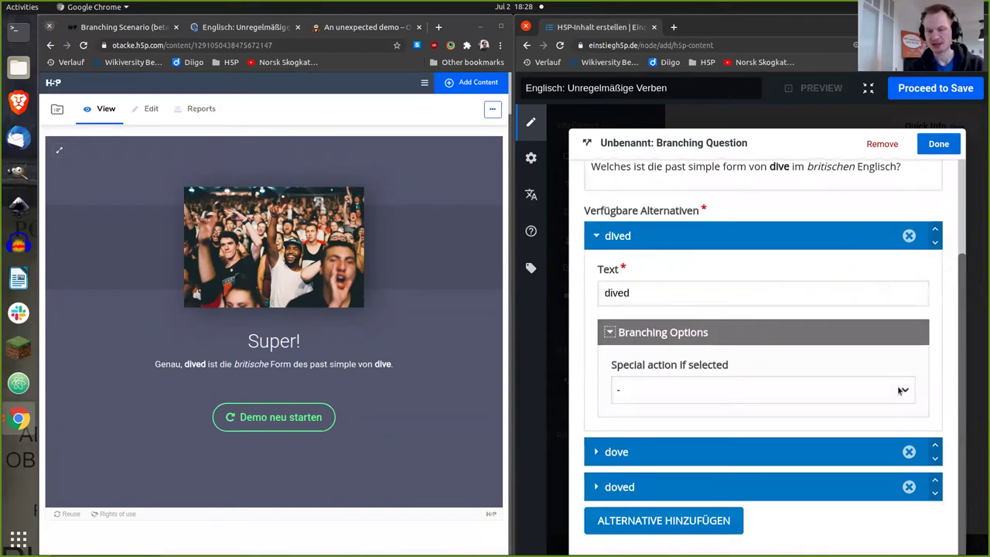
{"action": "left_click", "coordinate": [887, 393]}
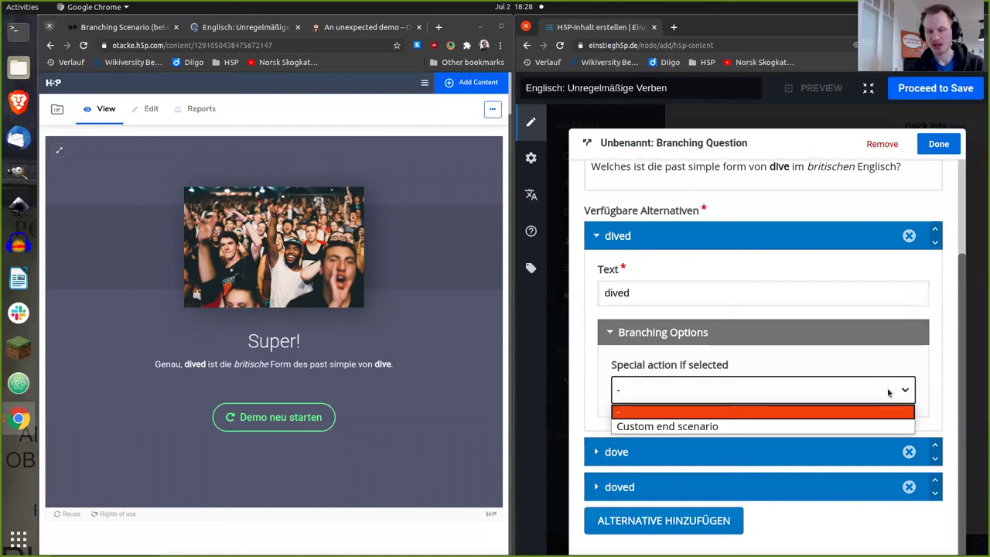
{"action": "left_click", "coordinate": [701, 425]}
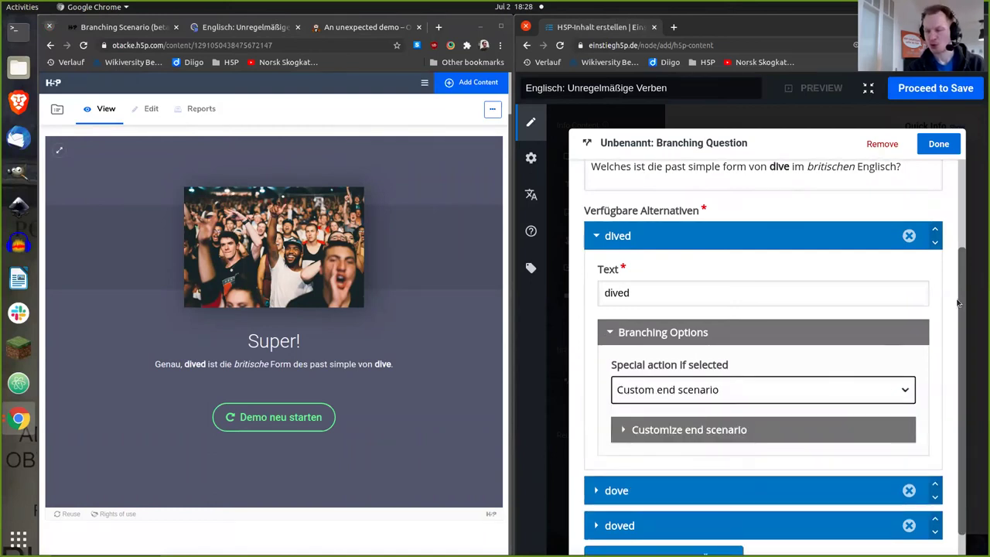
{"action": "left_click", "coordinate": [624, 430]}
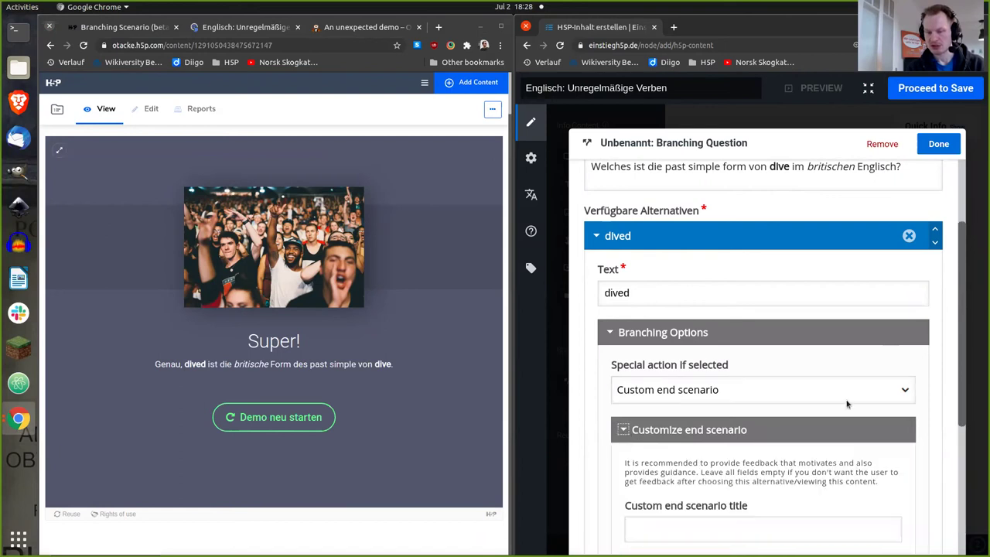
{"action": "left_click_drag", "start_coordinate": [962, 336], "coordinate": [942, 430]}
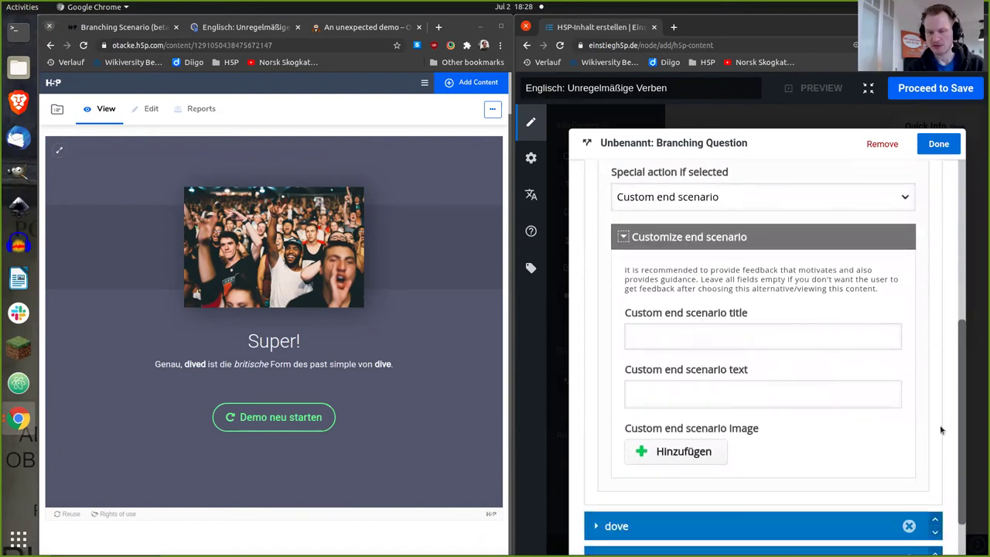
Copy the demo's heading "Super!" into the custom end scenario title of the alternative "dived"
{"action": "triple_click", "coordinate": [327, 341]}
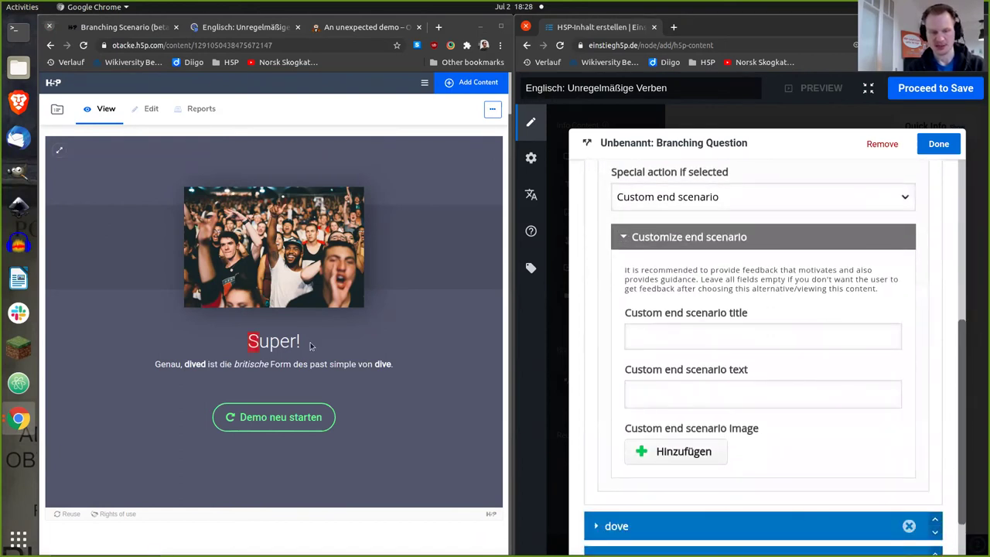
{"action": "left_click", "coordinate": [672, 346]}
{"action": "key", "text": "ctrl+v"}
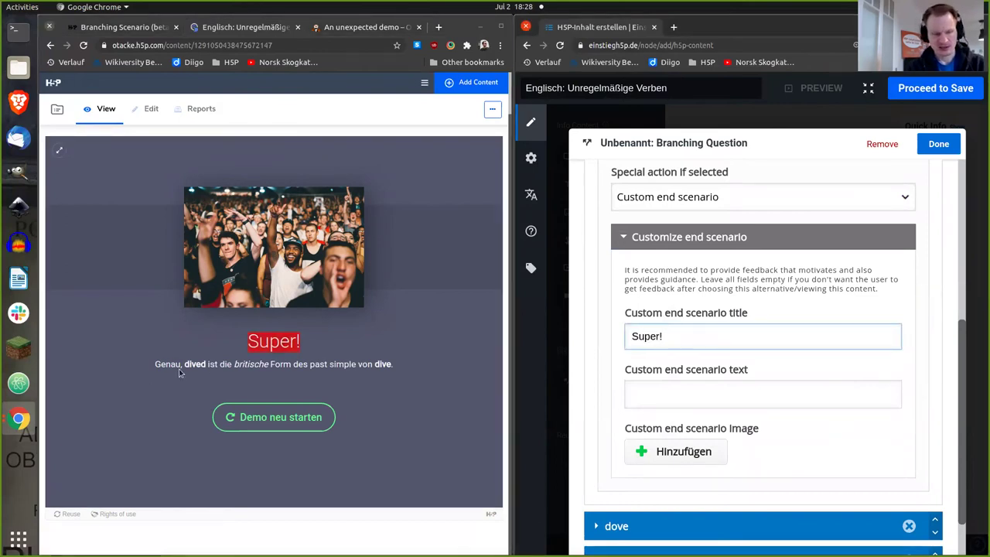
Copy the demo's formatted feedback sentence about "dived" into the custom end scenario text
{"action": "left_click_drag", "start_coordinate": [399, 364], "coordinate": [147, 366]}
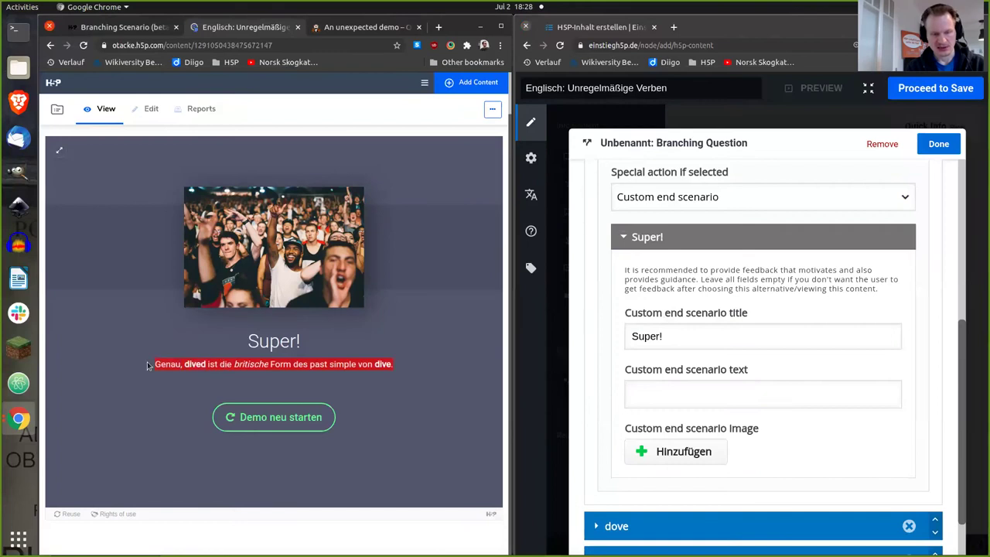
{"action": "left_click", "coordinate": [739, 396]}
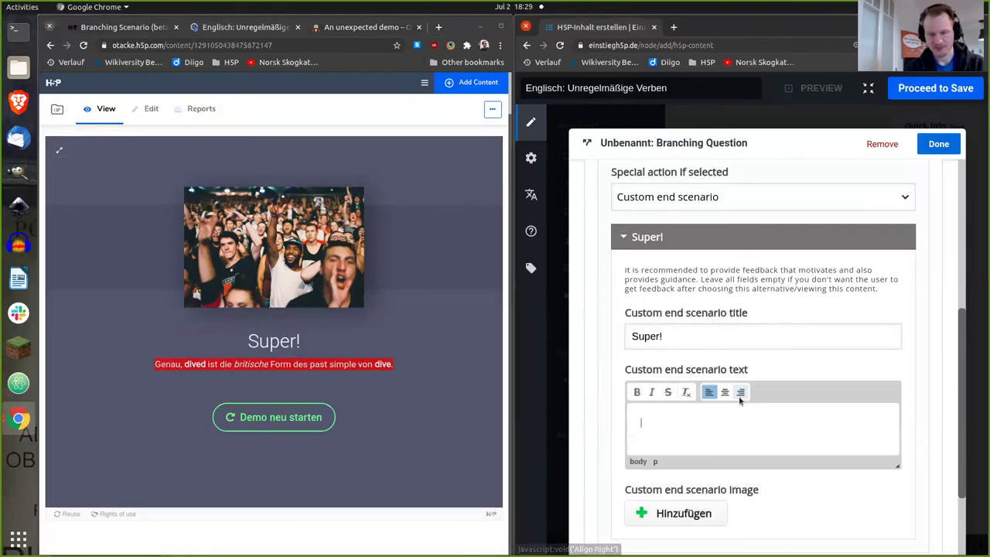
{"action": "key", "text": "ctrl+v"}
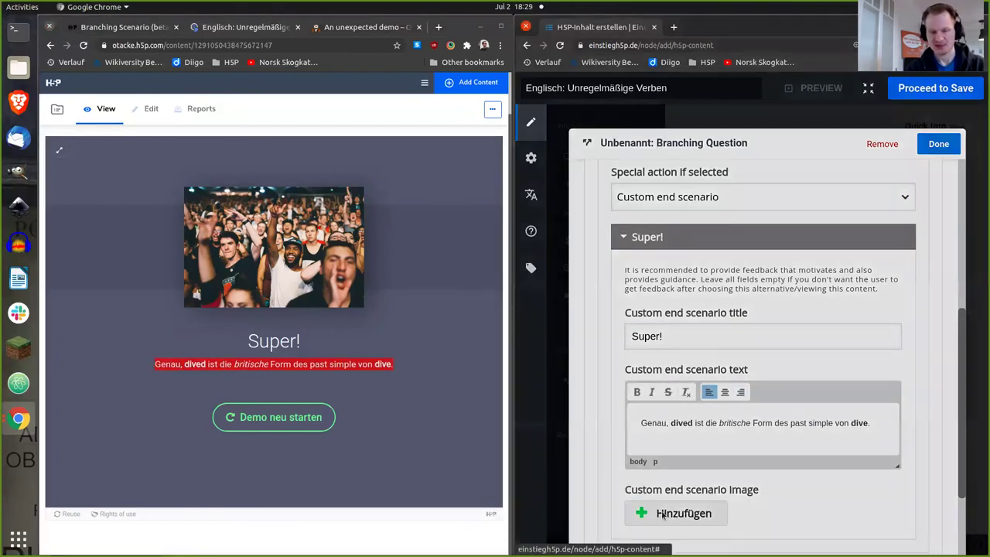
Add the shallow-focus crowd photo as the custom end scenario image of "dived" and finish editing the Branching Question
{"action": "left_click", "coordinate": [673, 514]}
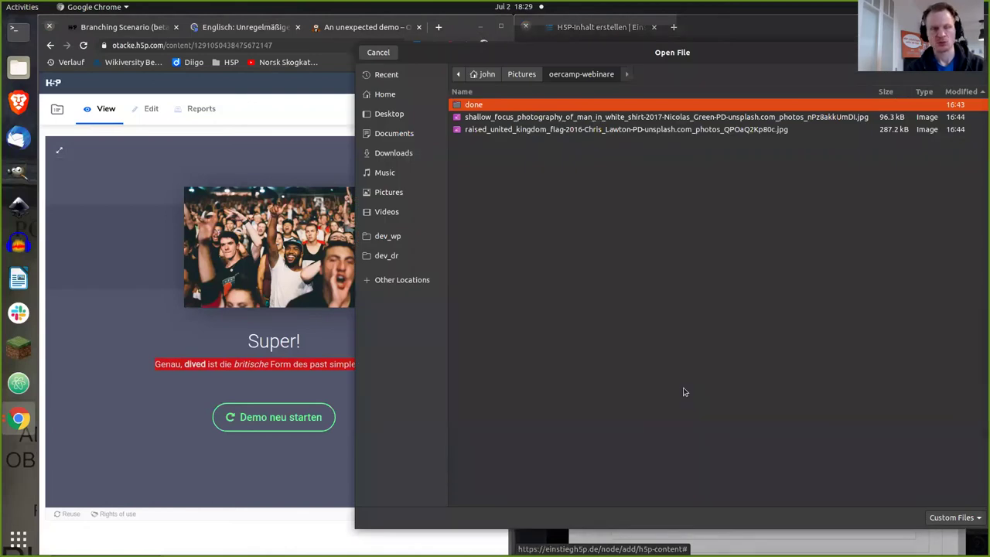
{"action": "left_click", "coordinate": [562, 120]}
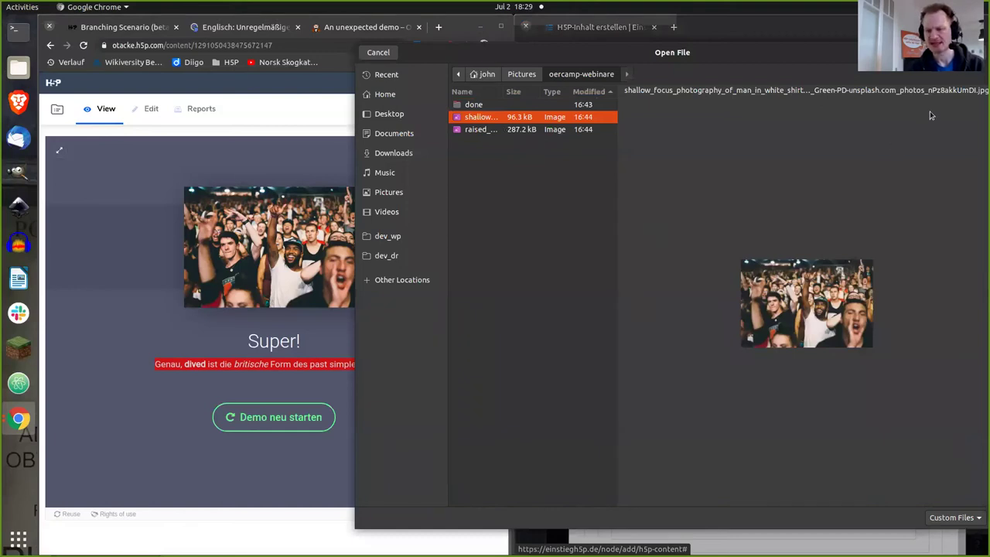
{"action": "key", "text": "Return"}
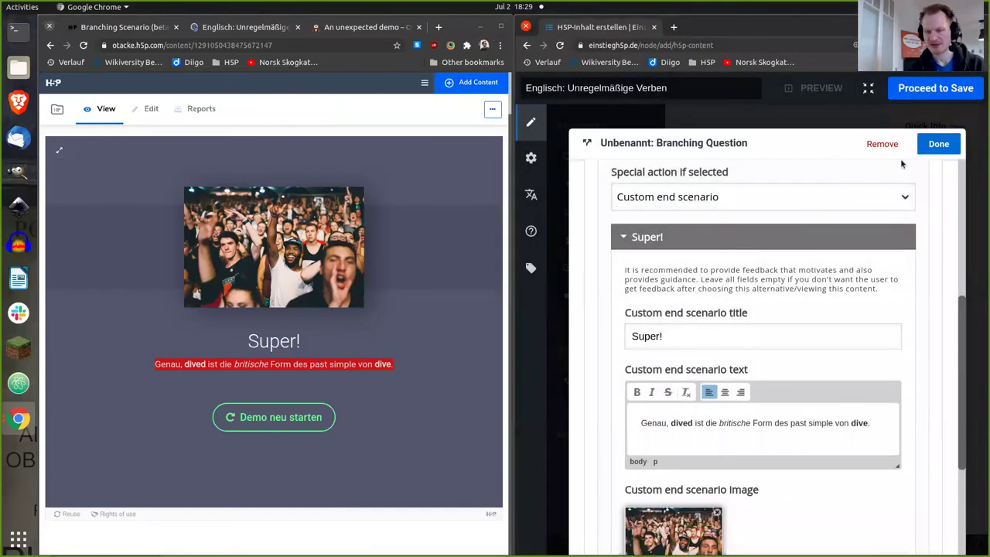
{"action": "left_click", "coordinate": [936, 144]}
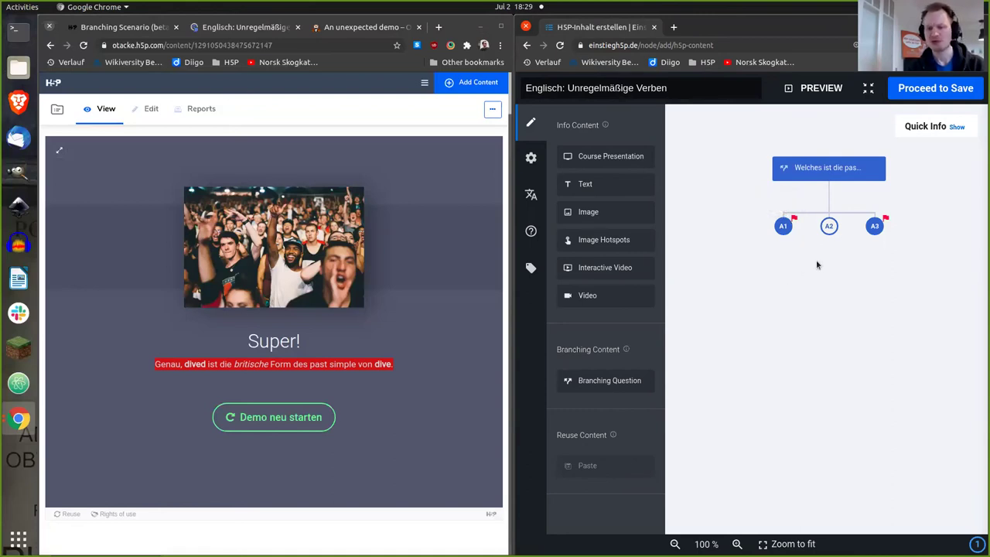
Restart the demo and answer its question with "dove" to view the text that follows
{"action": "left_click", "coordinate": [367, 416]}
{"action": "left_click", "coordinate": [319, 420]}
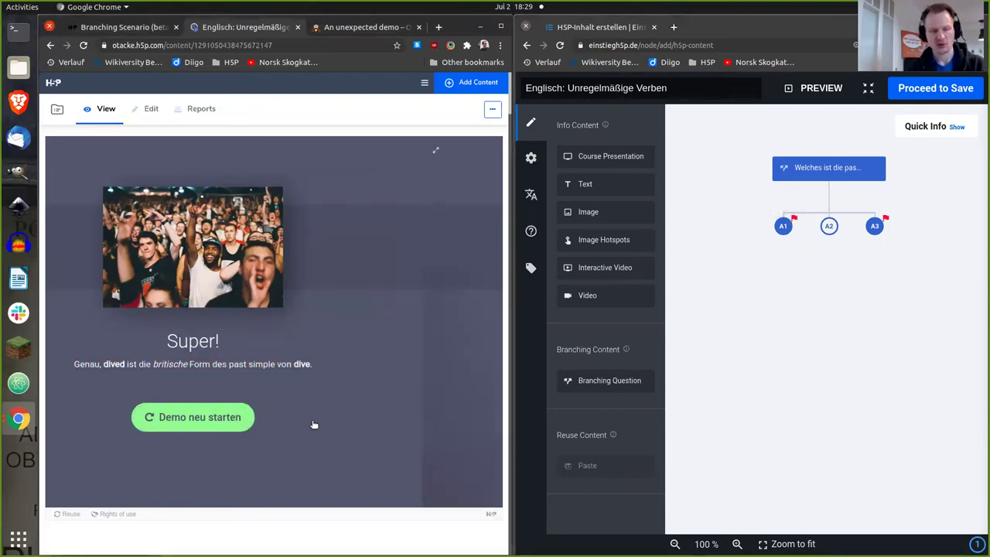
{"action": "left_click", "coordinate": [314, 420]}
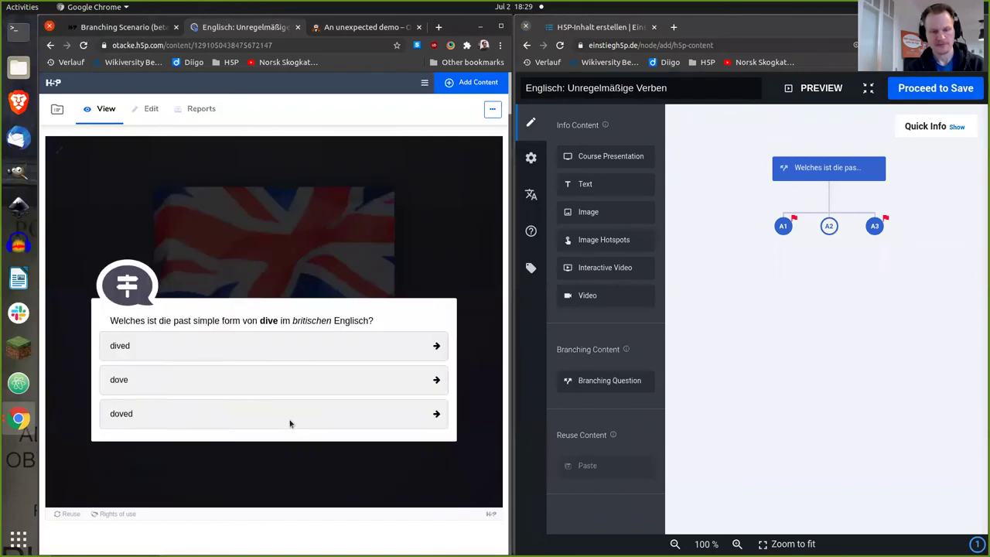
{"action": "left_click", "coordinate": [282, 358]}
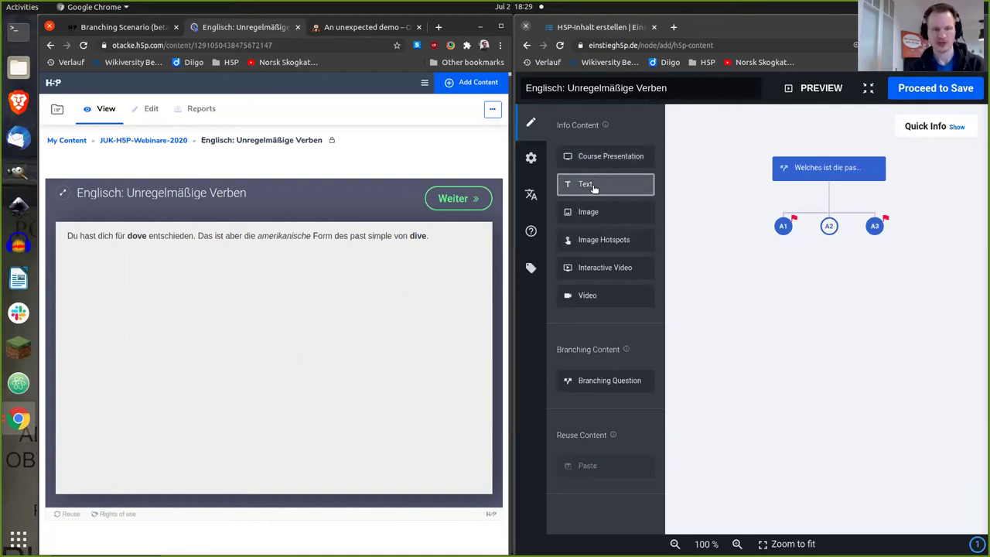
Add a Text content below alternative A2 and fill it with the demo's explanation that "dove" is the American form
{"action": "left_click_drag", "start_coordinate": [589, 185], "coordinate": [824, 256]}
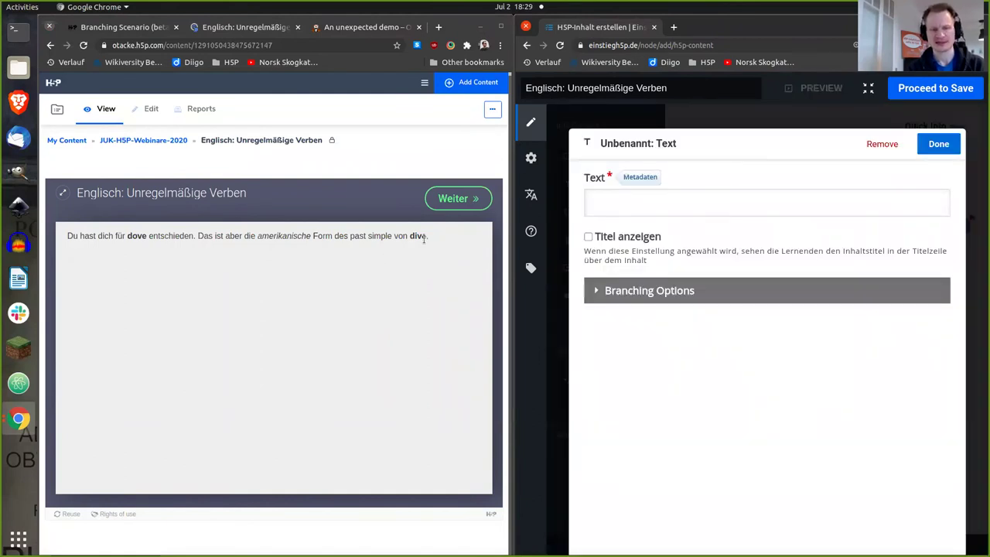
{"action": "left_click_drag", "start_coordinate": [430, 237], "coordinate": [67, 246]}
{"action": "key", "text": "ctrl+c"}
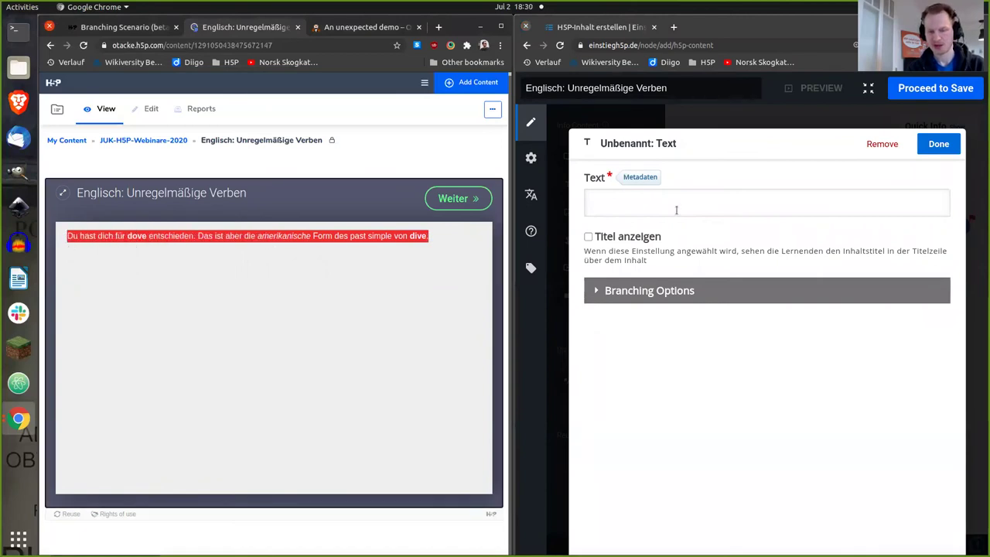
{"action": "left_click", "coordinate": [676, 210]}
{"action": "key", "text": "ctrl+v"}
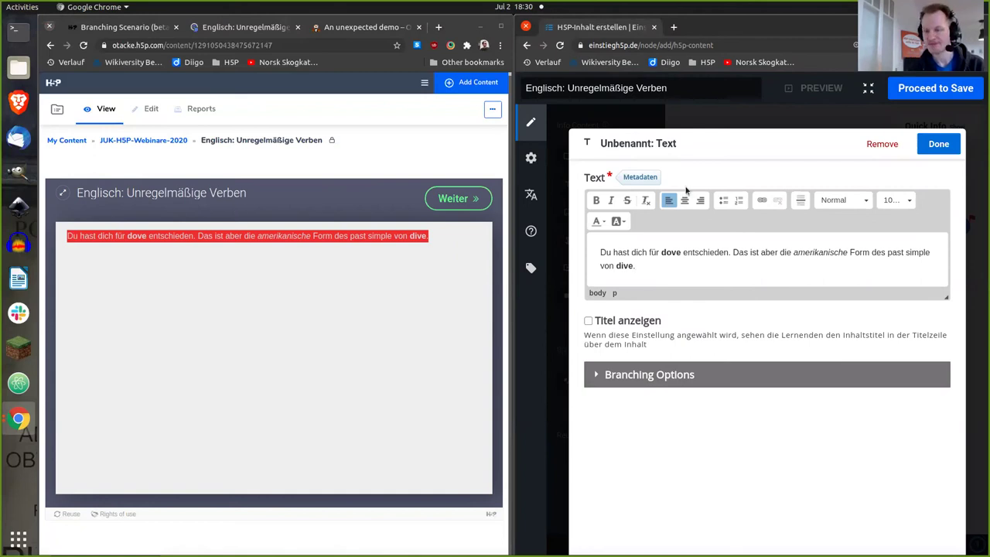
{"action": "left_click", "coordinate": [935, 144]}
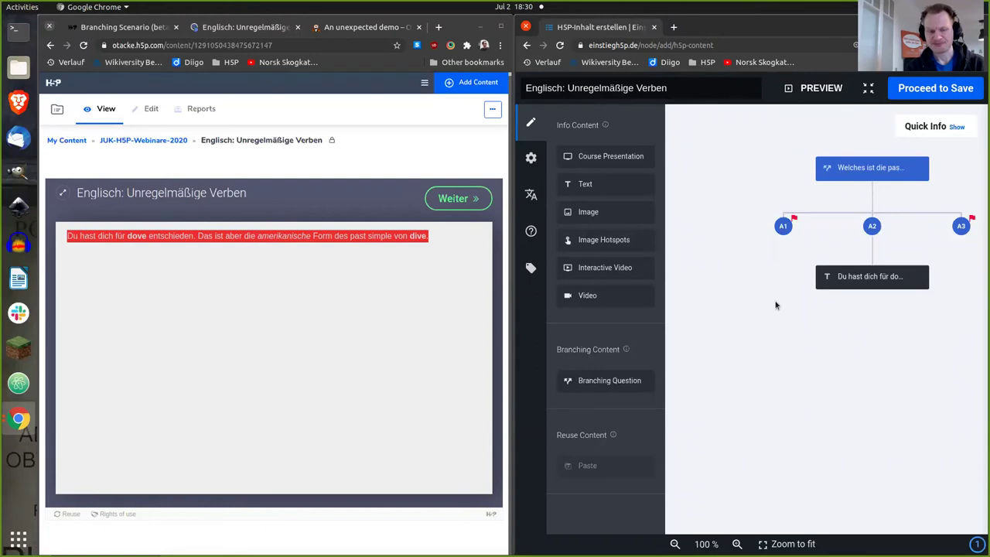
Continue the demo past the "dove" text and its feedback message to see where it leads
{"action": "left_click", "coordinate": [440, 336]}
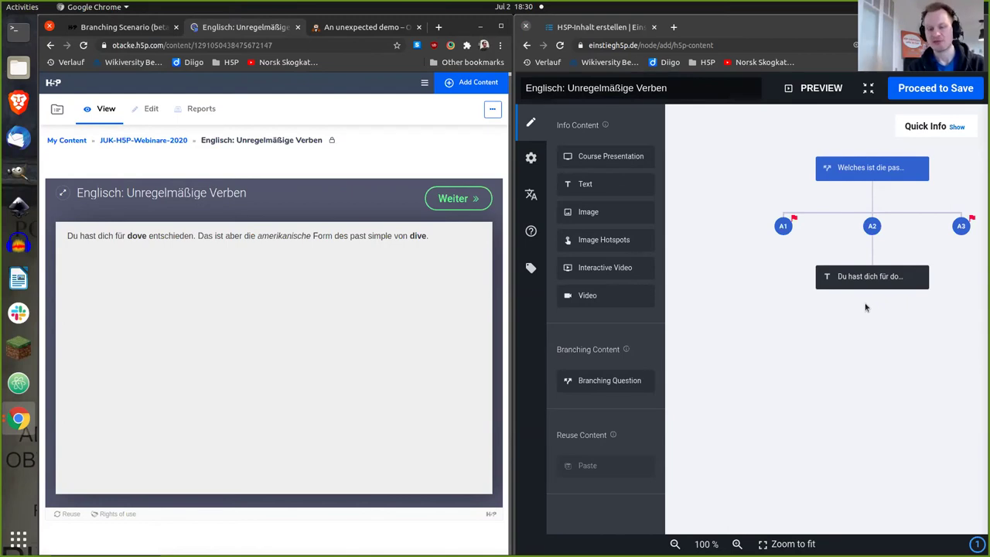
{"action": "left_click", "coordinate": [462, 198]}
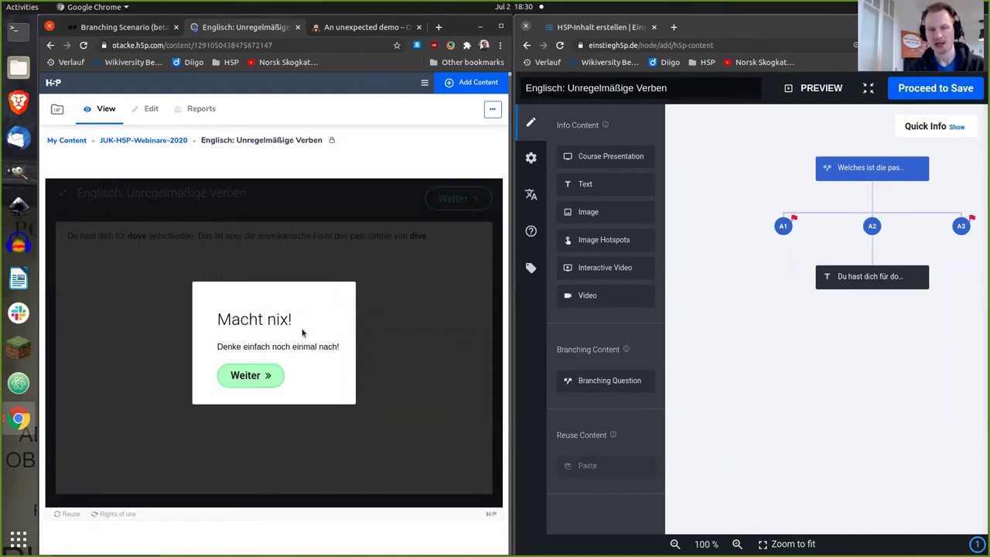
{"action": "left_click", "coordinate": [238, 378]}
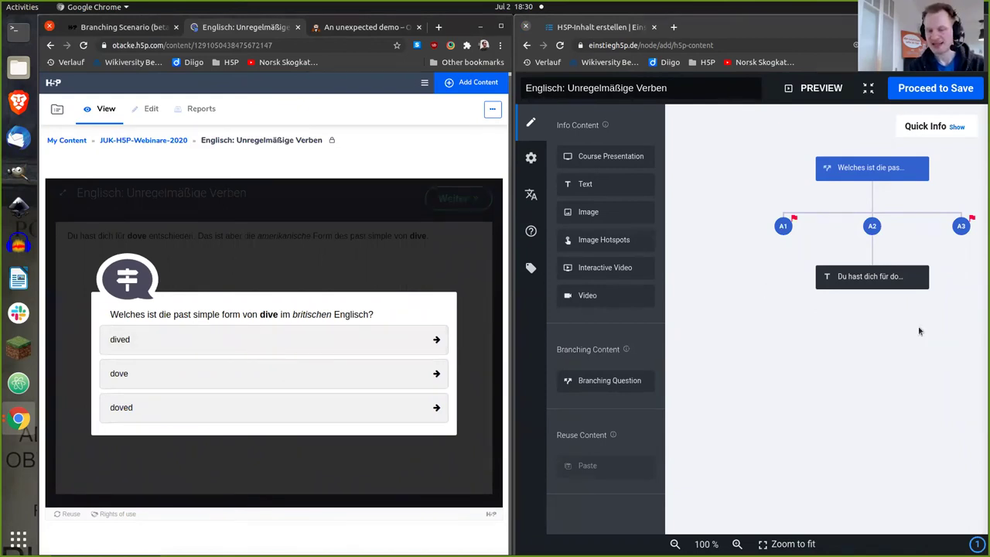
Set the "dove" text's special action to Jump to another branch, targeting the question "Welches ist die past simple form von dive im britischen Englisch?"
{"action": "left_click", "coordinate": [869, 276]}
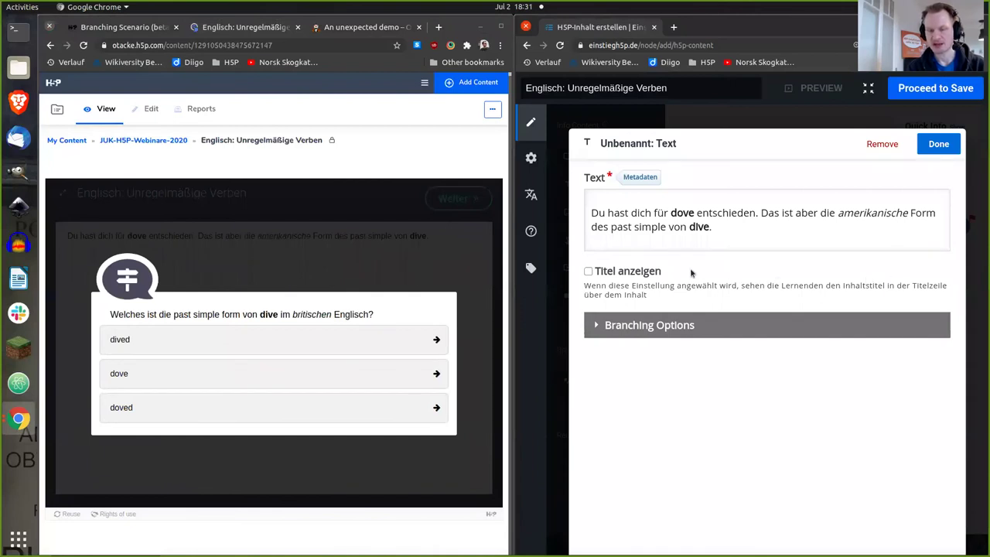
{"action": "left_click", "coordinate": [634, 326]}
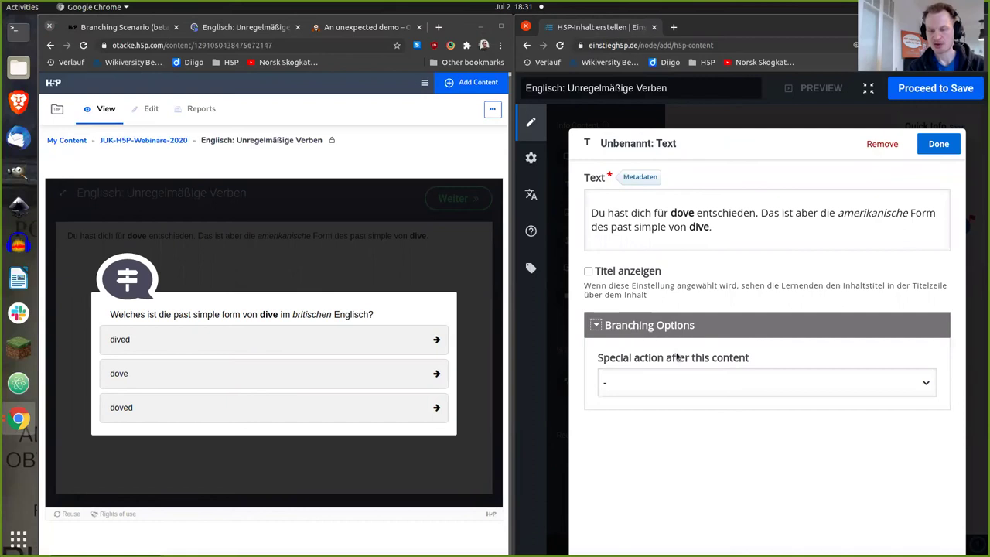
{"action": "left_click", "coordinate": [690, 388]}
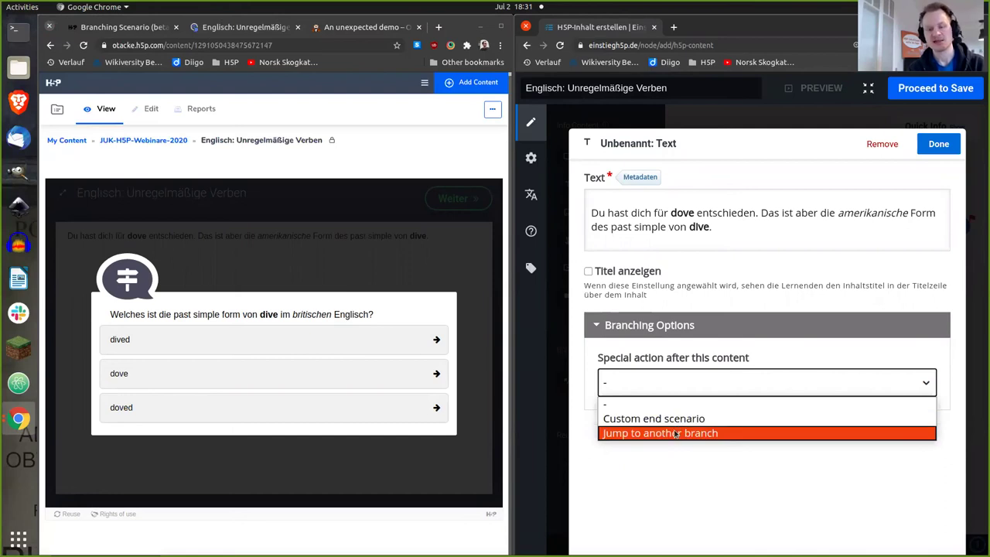
{"action": "left_click", "coordinate": [675, 433]}
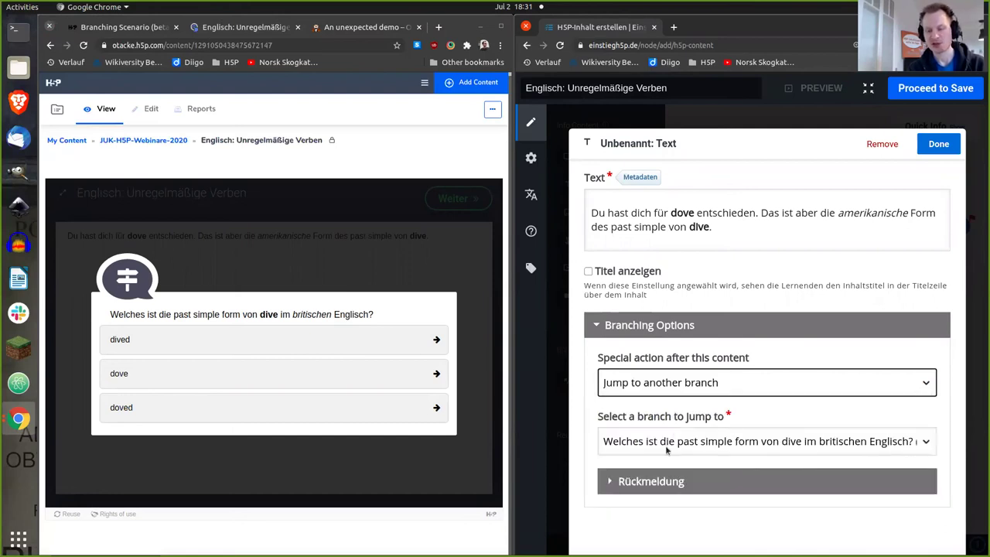
{"action": "left_click", "coordinate": [727, 442]}
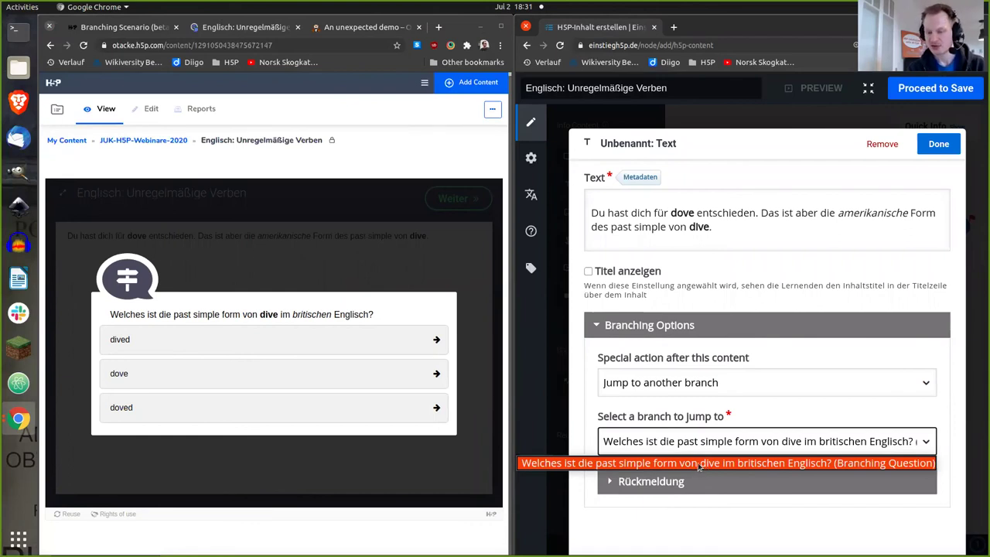
{"action": "left_click", "coordinate": [705, 463]}
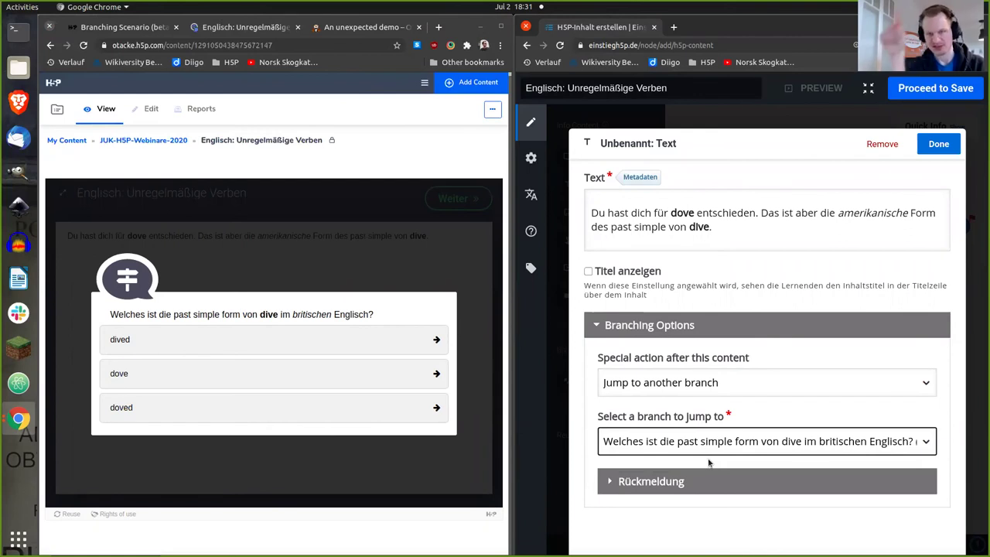
{"action": "left_click", "coordinate": [935, 140]}
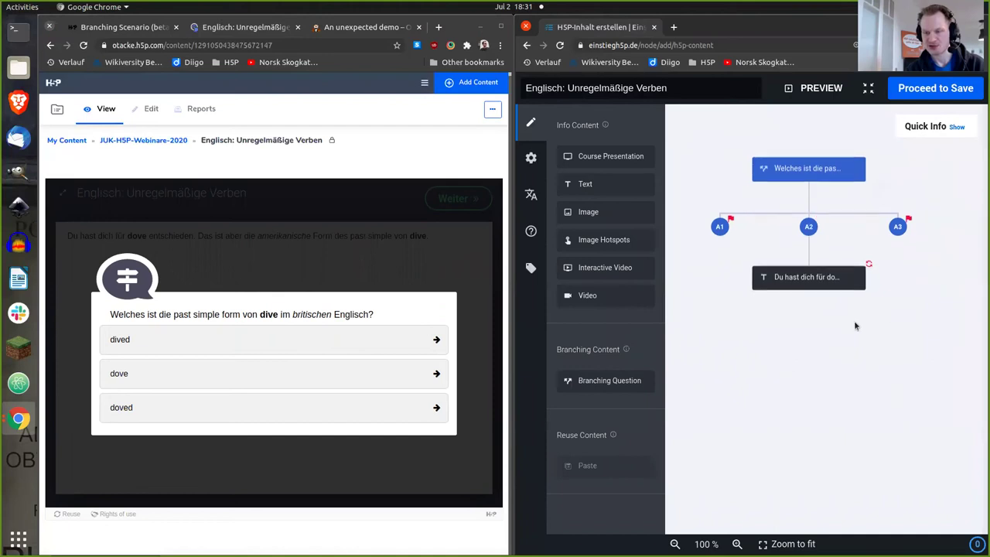
Highlight the jump target of the "dove" text in the diagram and replay the demo's "dove" path up to its feedback message
{"action": "left_click", "coordinate": [870, 266]}
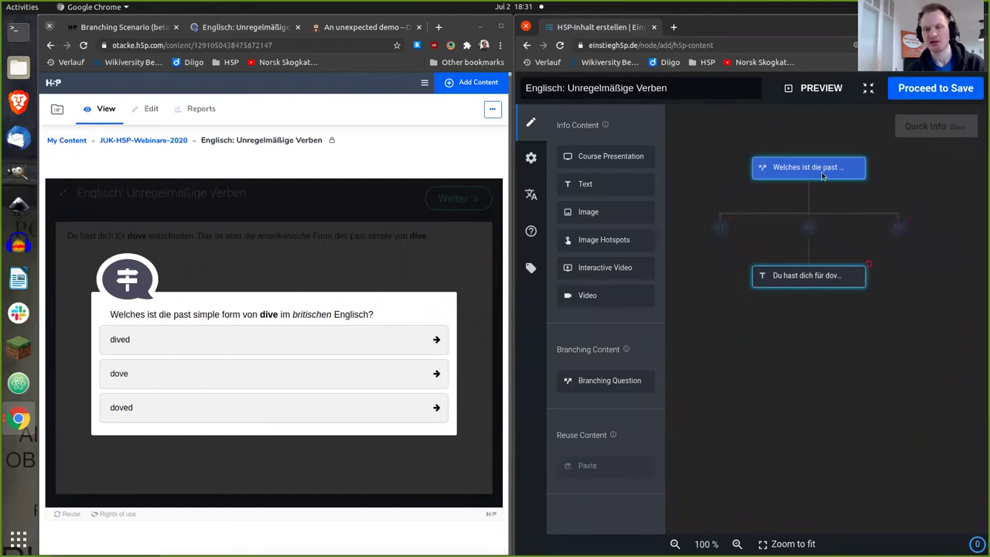
{"action": "left_click", "coordinate": [867, 266]}
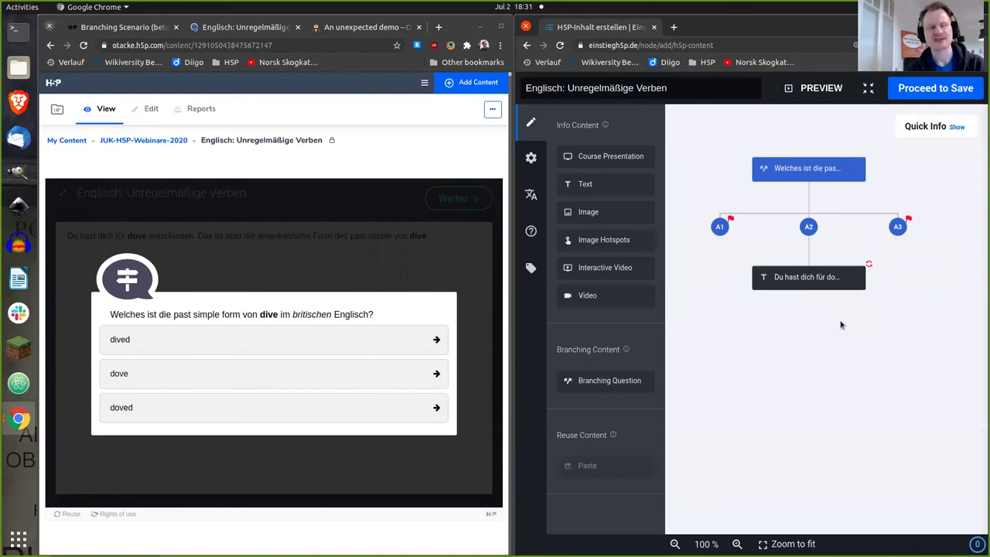
{"action": "left_click", "coordinate": [363, 380]}
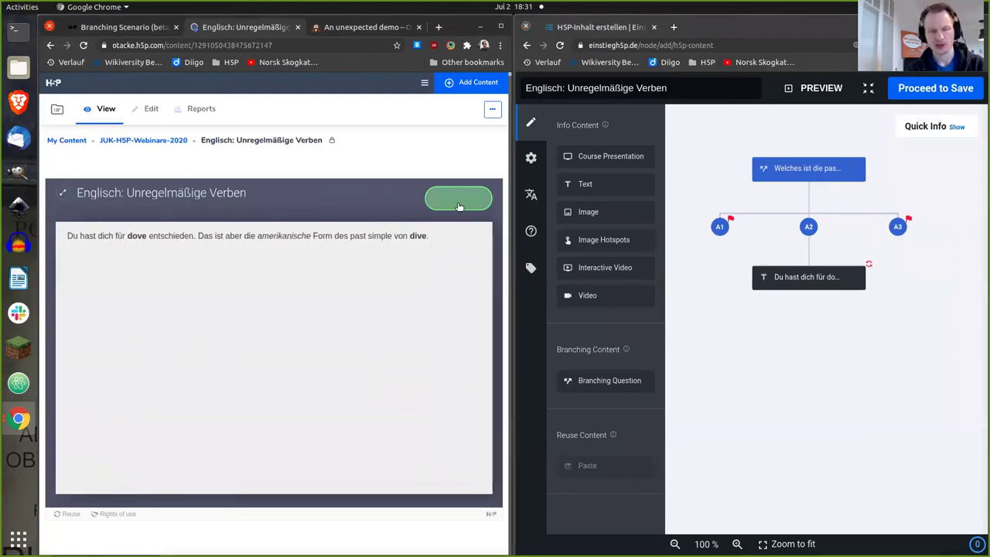
{"action": "left_click", "coordinate": [458, 199]}
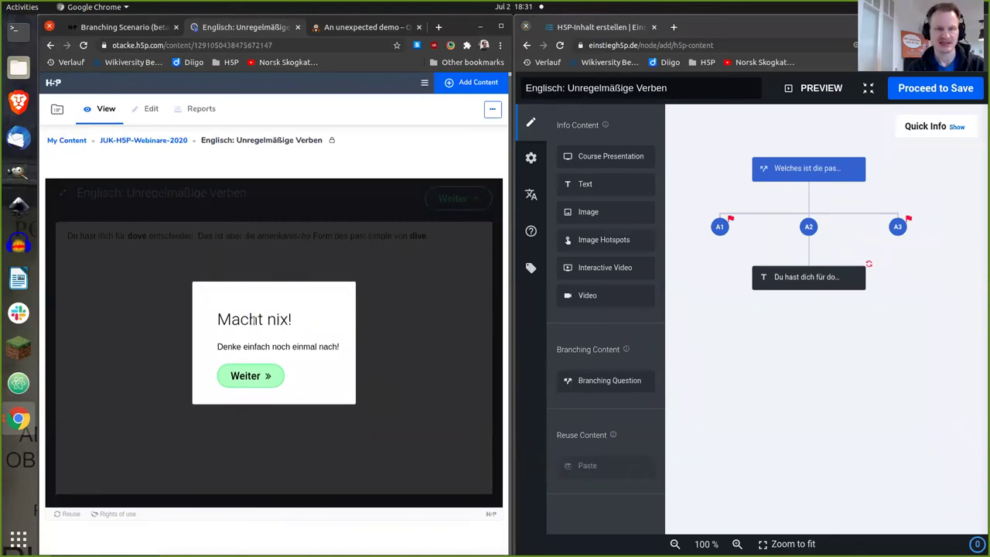
Give the "dove" text's jump-back feedback the demo's title "Macht nix!" in its branching options
{"action": "left_click", "coordinate": [803, 283]}
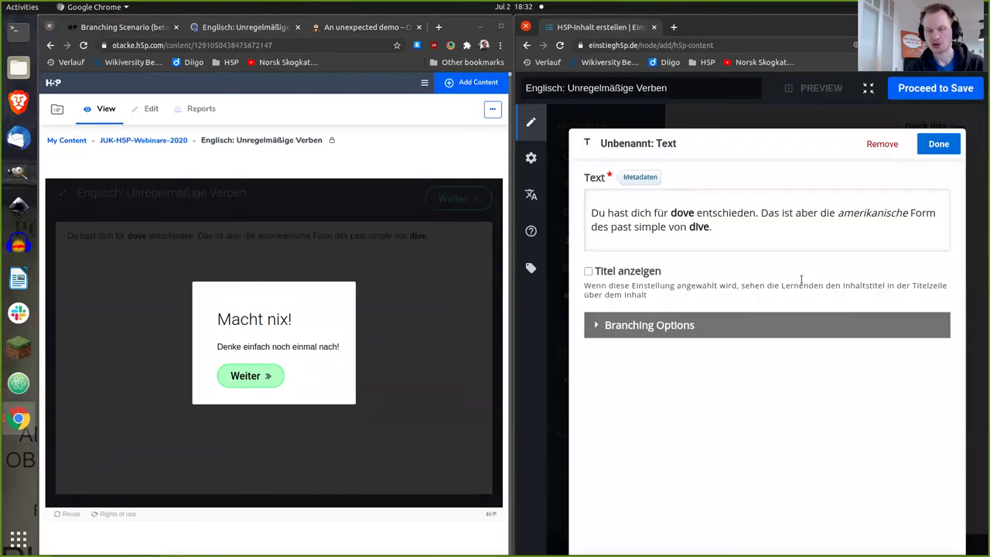
{"action": "left_click", "coordinate": [634, 328]}
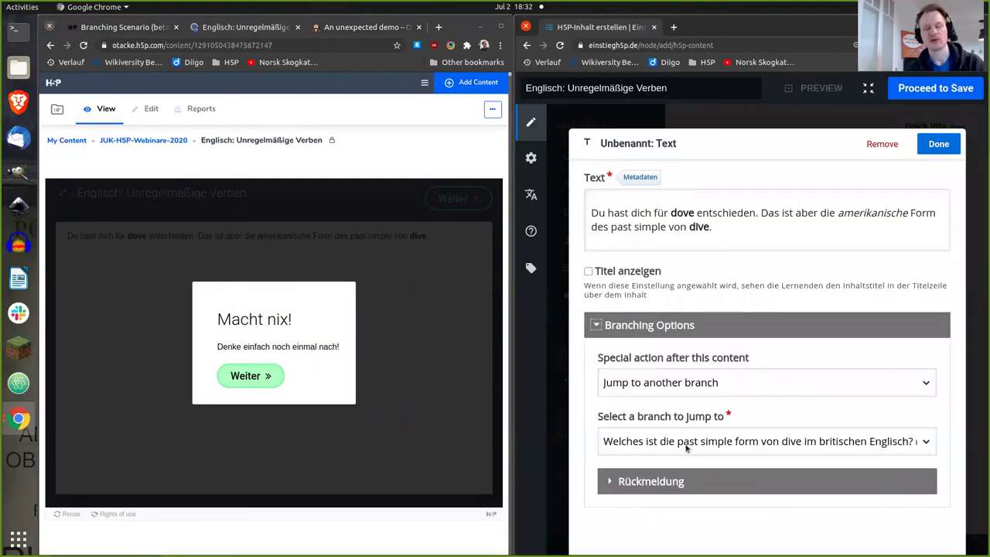
{"action": "left_click", "coordinate": [658, 483]}
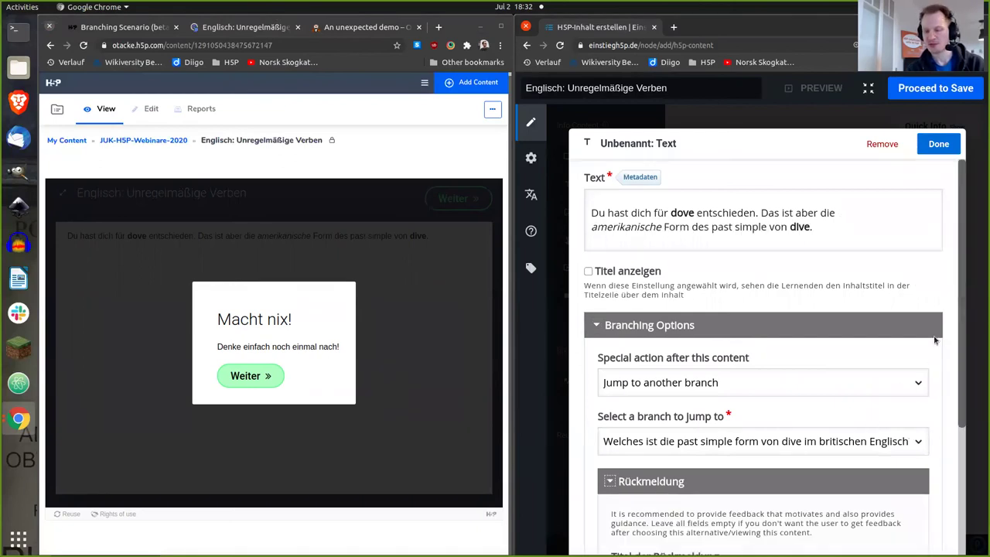
{"action": "left_click_drag", "start_coordinate": [966, 313], "coordinate": [952, 457]}
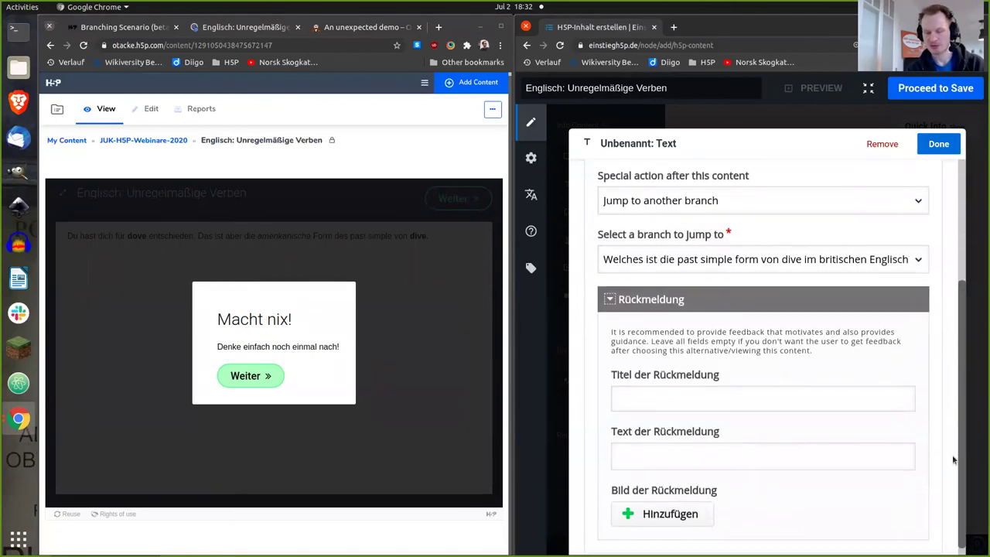
{"action": "triple_click", "coordinate": [289, 323]}
{"action": "key", "text": "ctrl+c"}
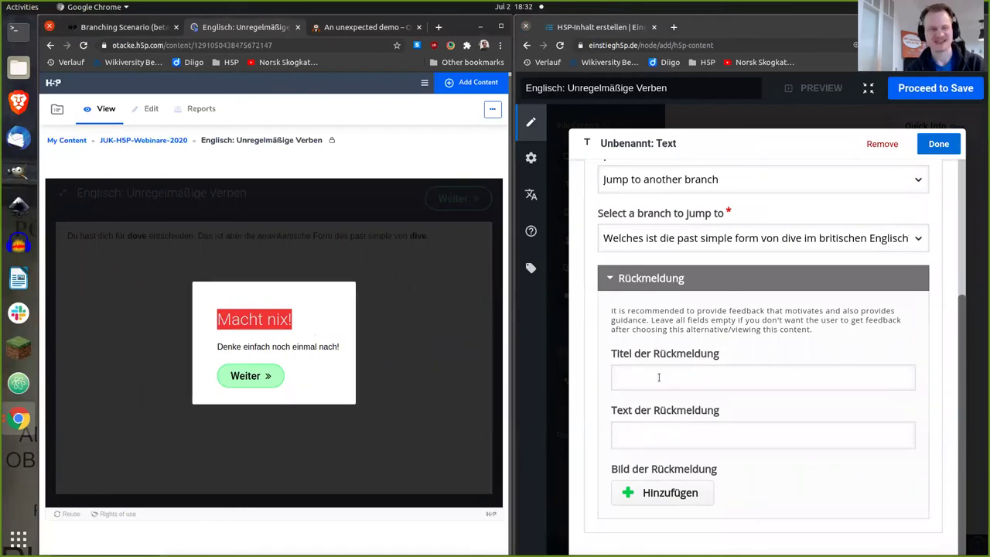
{"action": "left_click", "coordinate": [659, 377]}
{"action": "key", "text": "ctrl+v"}
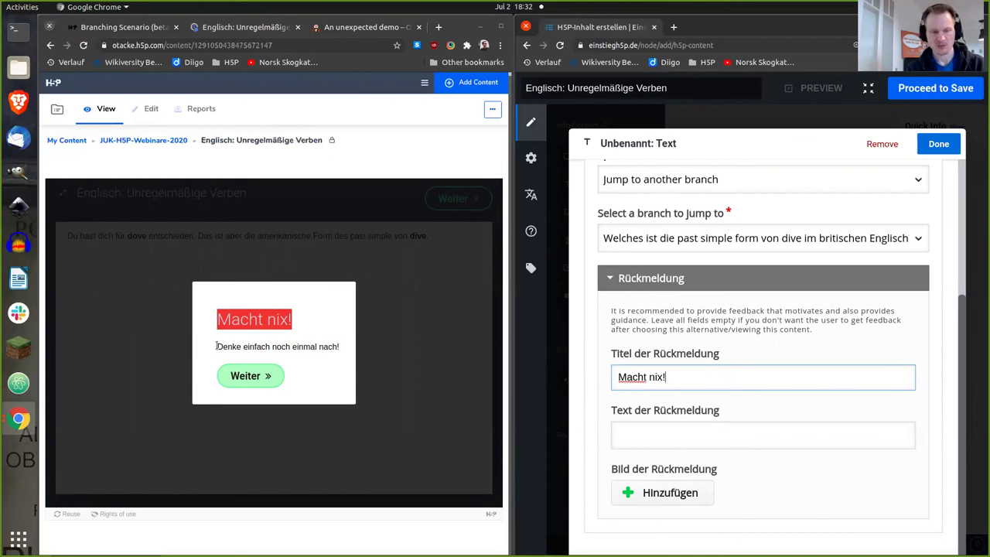
Fill the "dove" text's feedback message with the demo's "Denke einfach noch einmal nach!" and finish editing the content
{"action": "left_click_drag", "start_coordinate": [217, 347], "coordinate": [359, 343]}
{"action": "key", "text": "ctrl+c"}
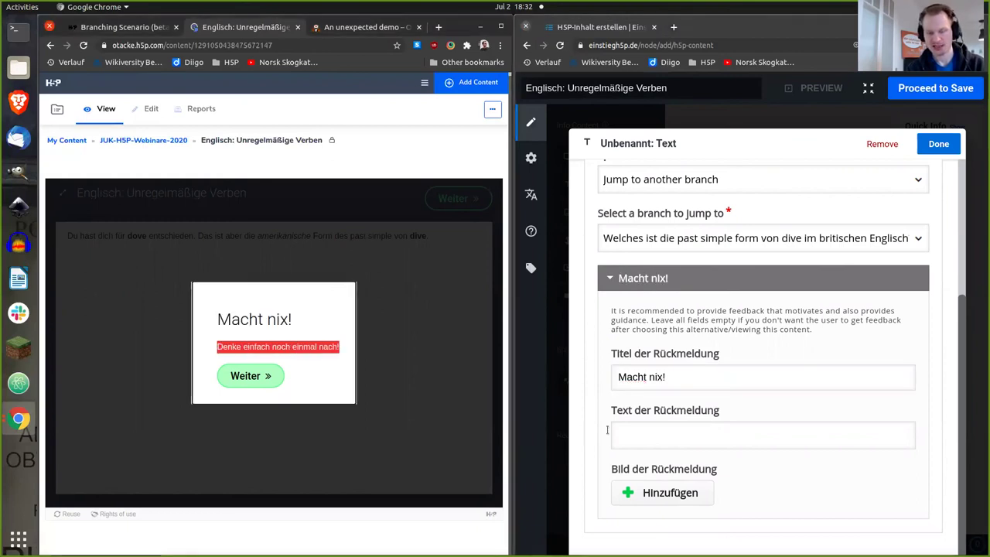
{"action": "left_click", "coordinate": [632, 434]}
{"action": "key", "text": "ctrl+v"}
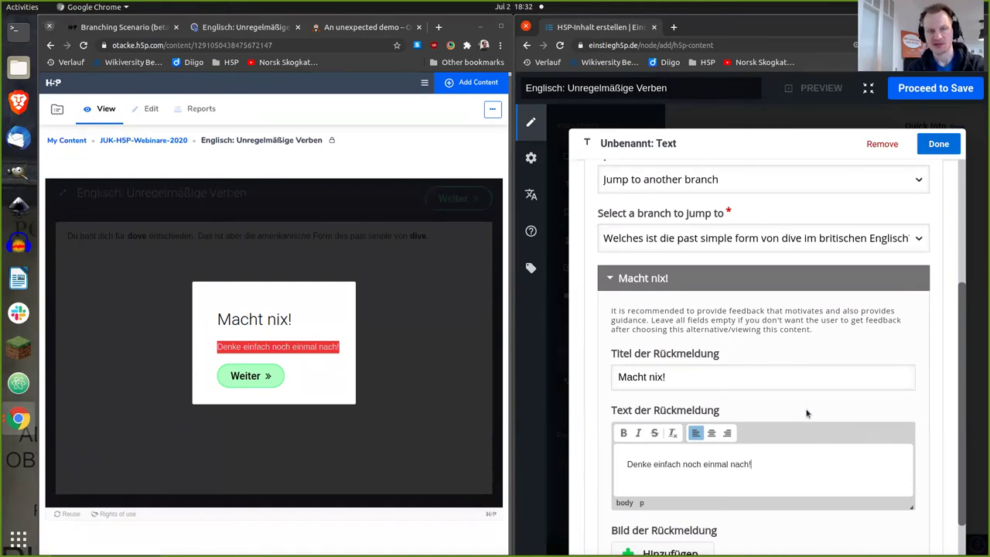
{"action": "left_click", "coordinate": [938, 144]}
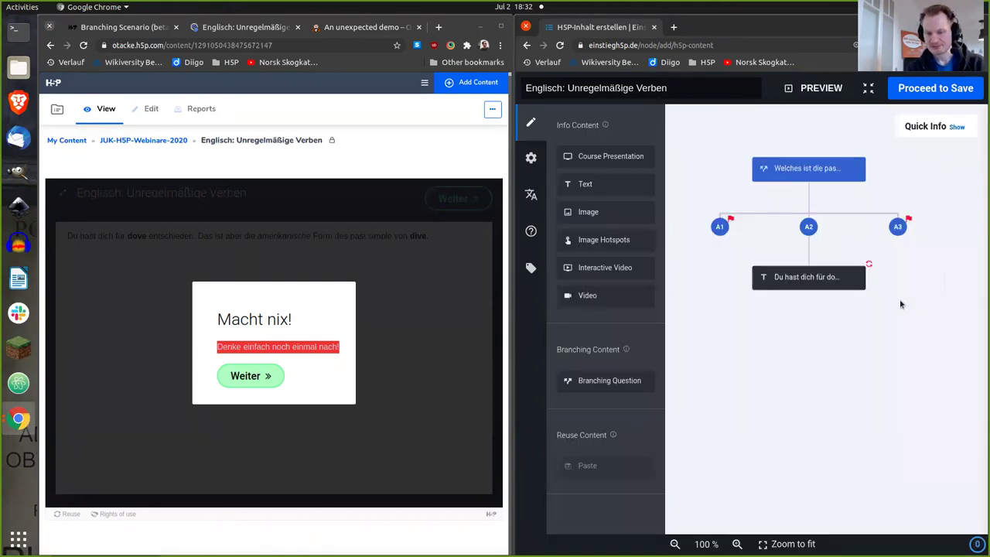
Preview the scenario starting from the "dove" text, and reset the preview to start from the beginning
{"action": "left_click", "coordinate": [814, 91]}
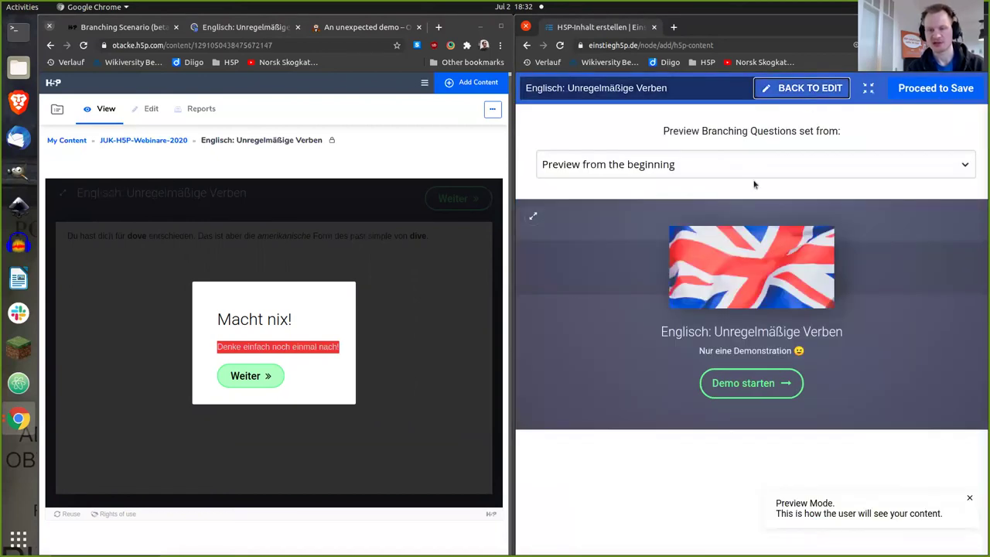
{"action": "left_click", "coordinate": [691, 165]}
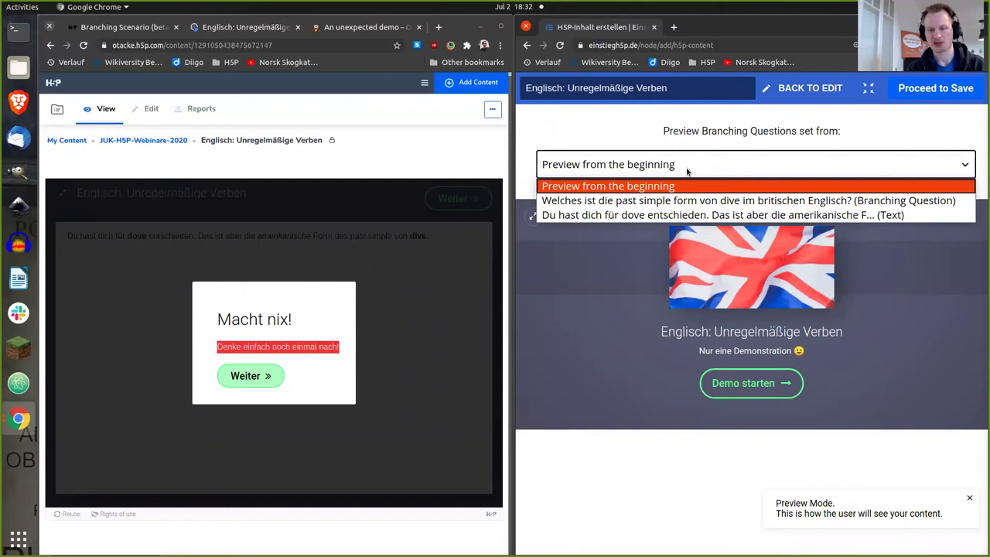
{"action": "left_click", "coordinate": [642, 216]}
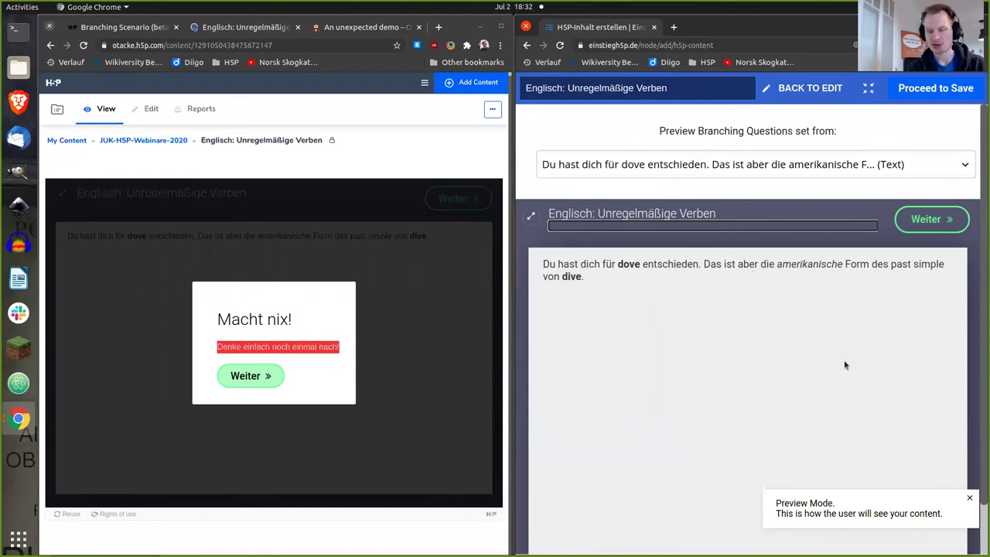
{"action": "left_click", "coordinate": [719, 163]}
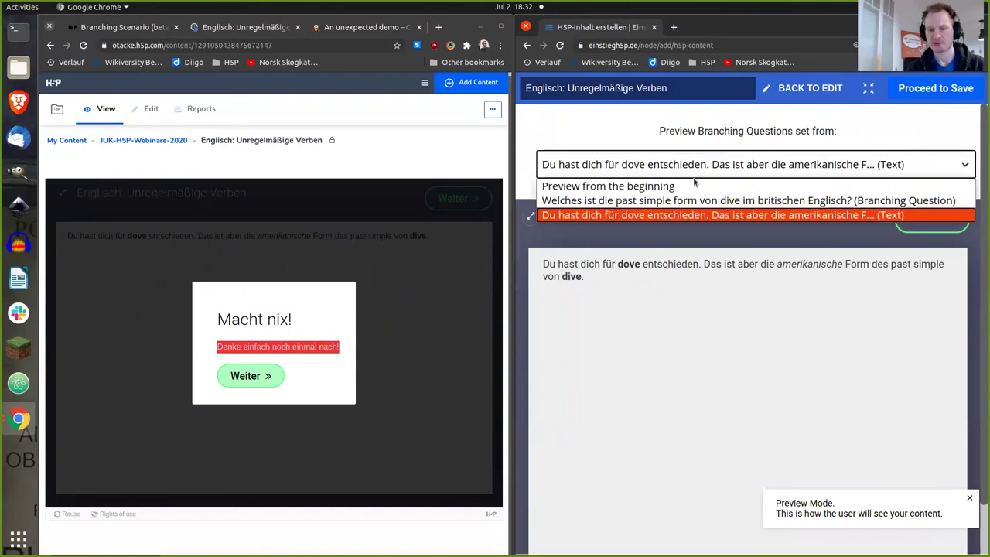
{"action": "left_click", "coordinate": [691, 186]}
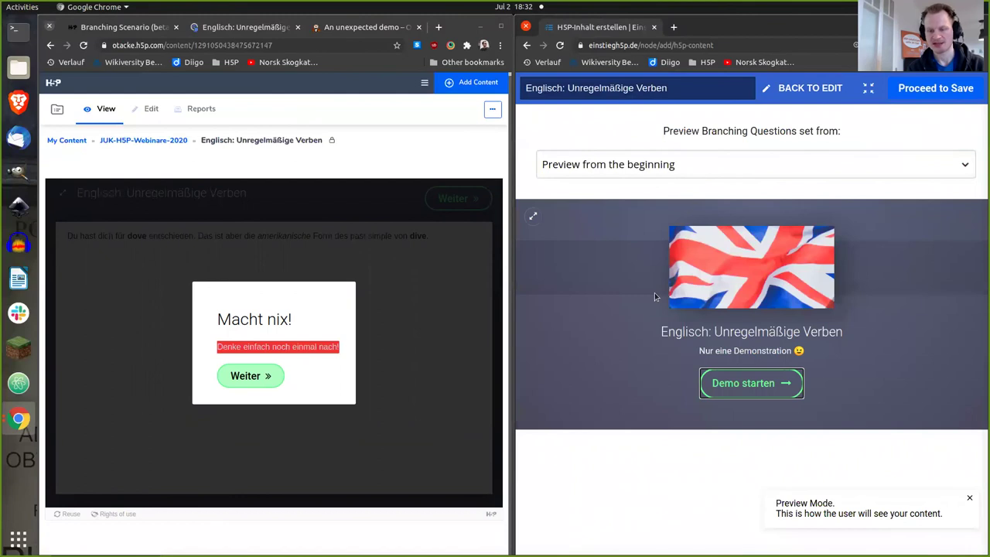
Play the preview through the answers "doved" and "dived" to check both end screens, restarting after each one
{"action": "left_click", "coordinate": [735, 387]}
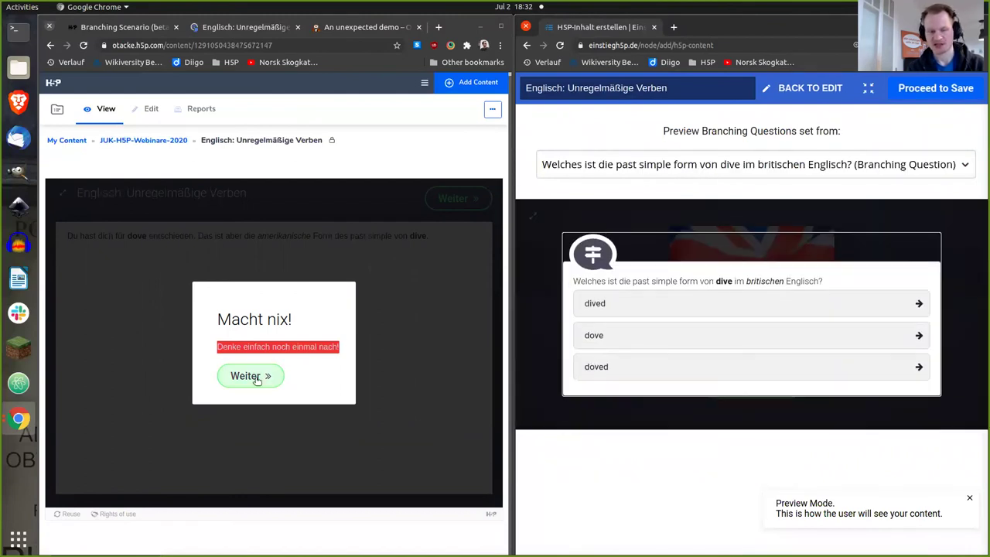
{"action": "left_click", "coordinate": [261, 376]}
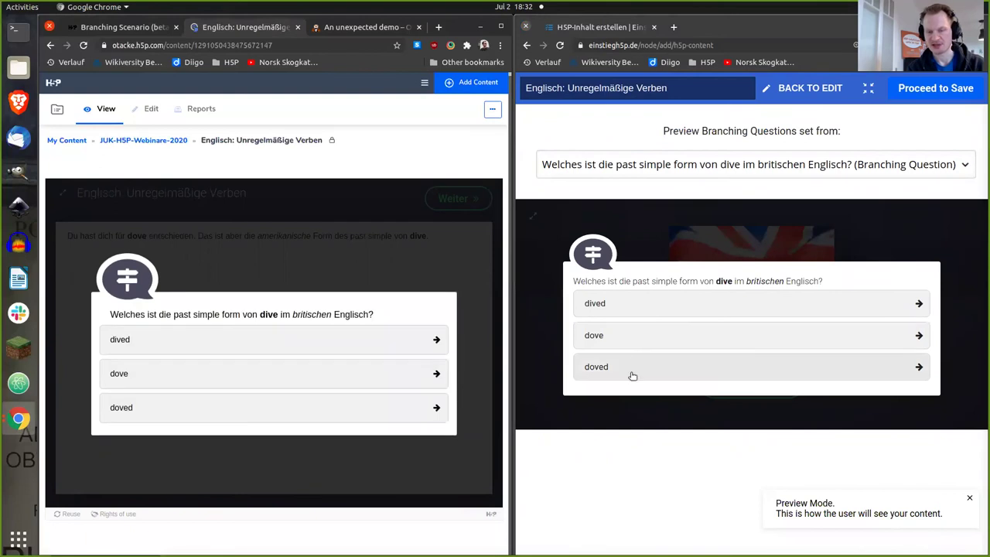
{"action": "left_click", "coordinate": [632, 376]}
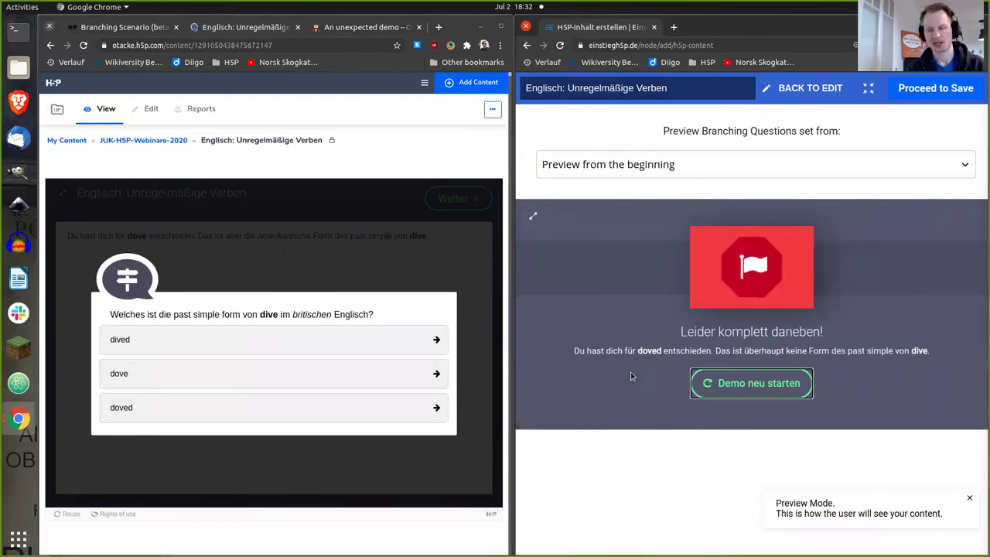
{"action": "left_click", "coordinate": [723, 387]}
{"action": "left_click", "coordinate": [749, 382]}
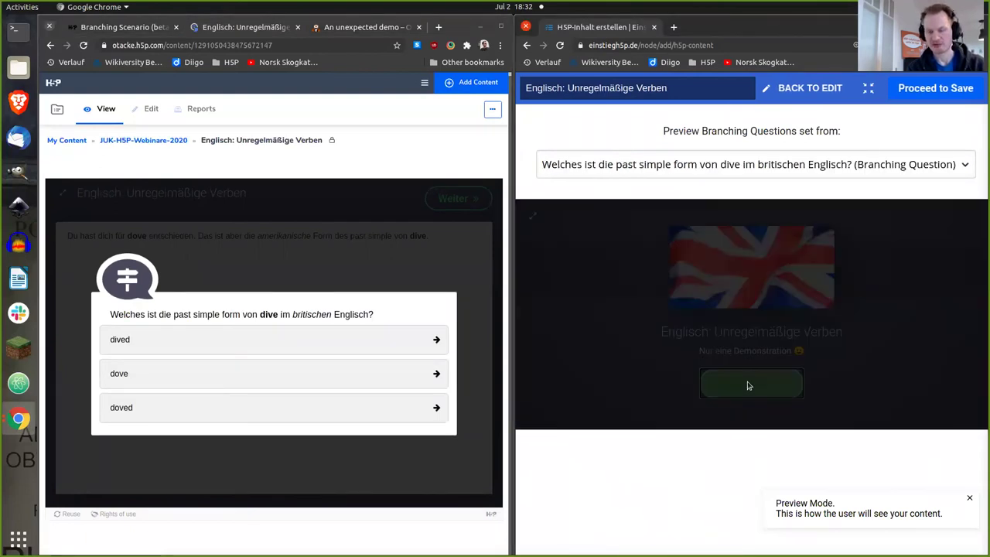
{"action": "left_click", "coordinate": [690, 303]}
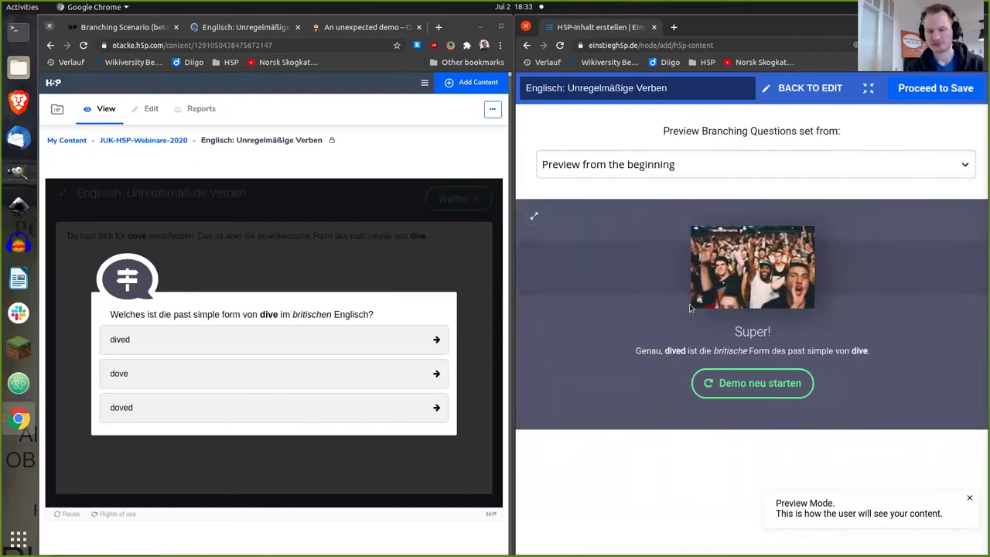
{"action": "left_click", "coordinate": [743, 386]}
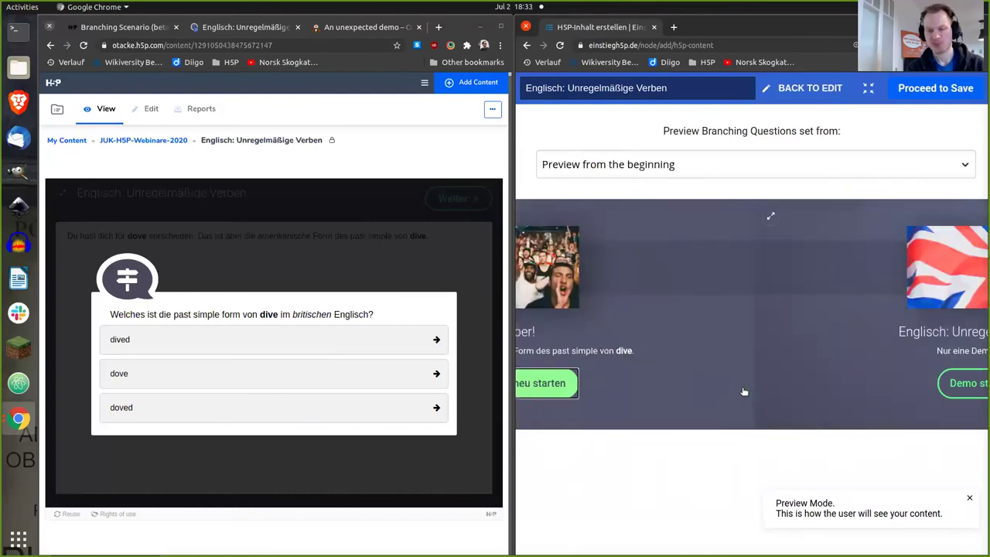
Play the preview's "dove" path through its text and feedback back to the question, and return to the editor
{"action": "left_click", "coordinate": [744, 386]}
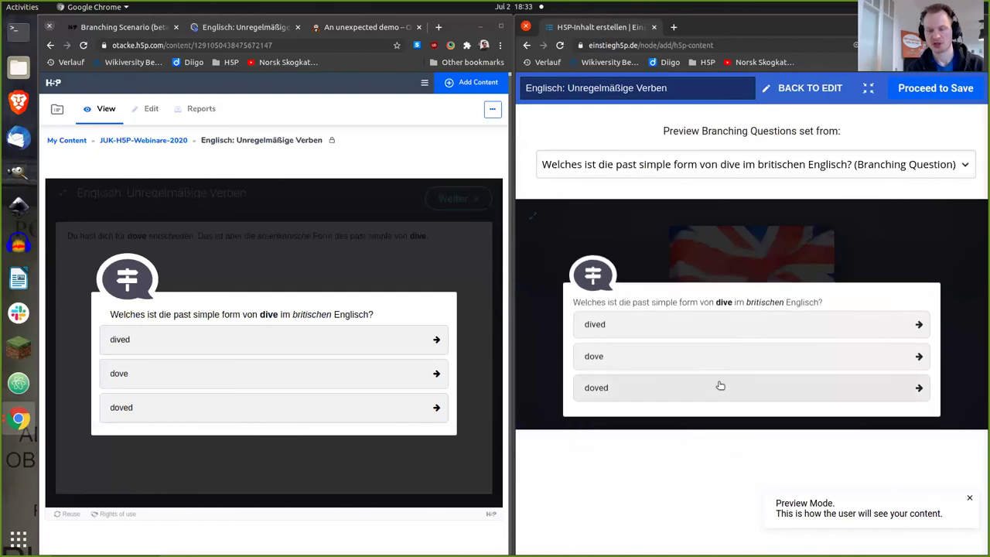
{"action": "left_click", "coordinate": [674, 341]}
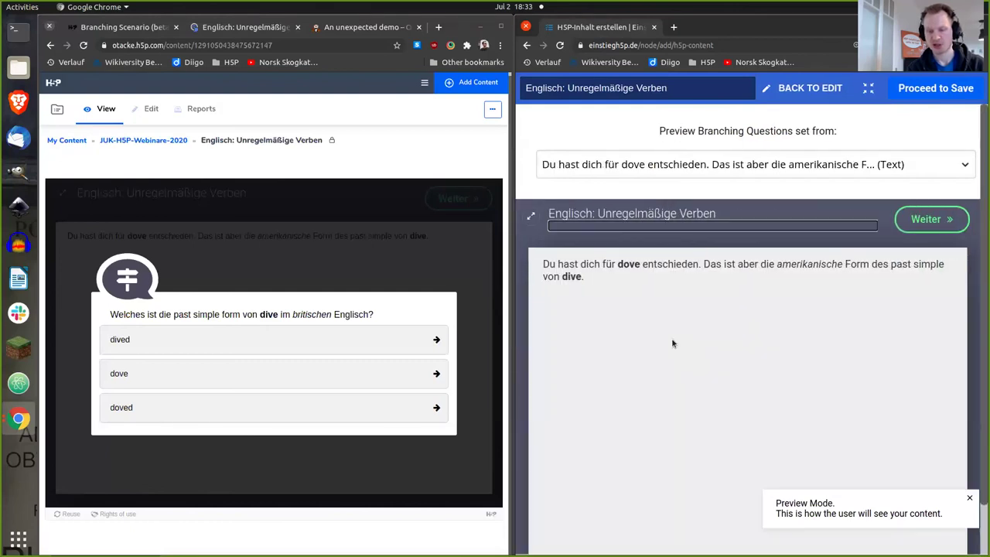
{"action": "left_click", "coordinate": [927, 219]}
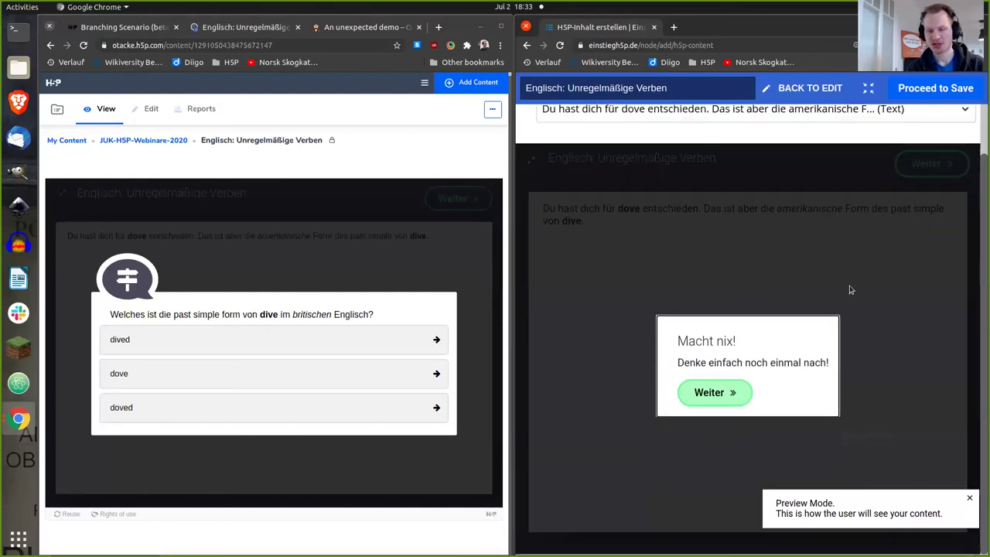
{"action": "left_click", "coordinate": [716, 394]}
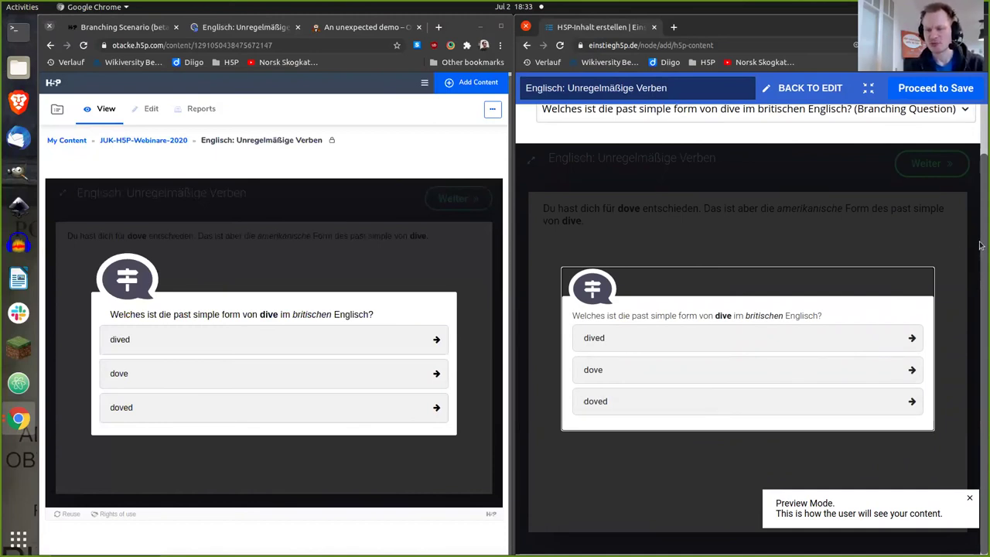
{"action": "left_click", "coordinate": [810, 91]}
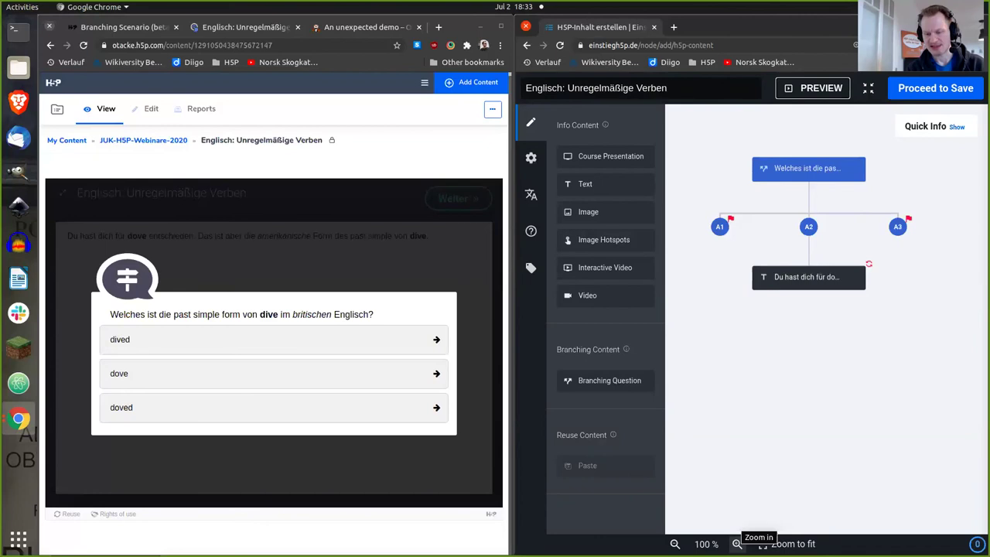
{"action": "left_click", "coordinate": [737, 544]}
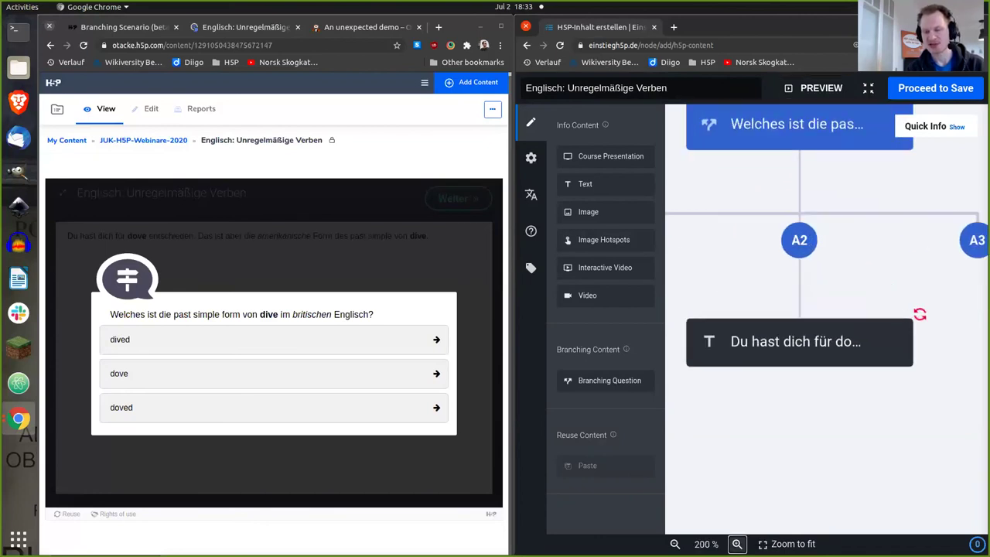
{"action": "left_click", "coordinate": [788, 544]}
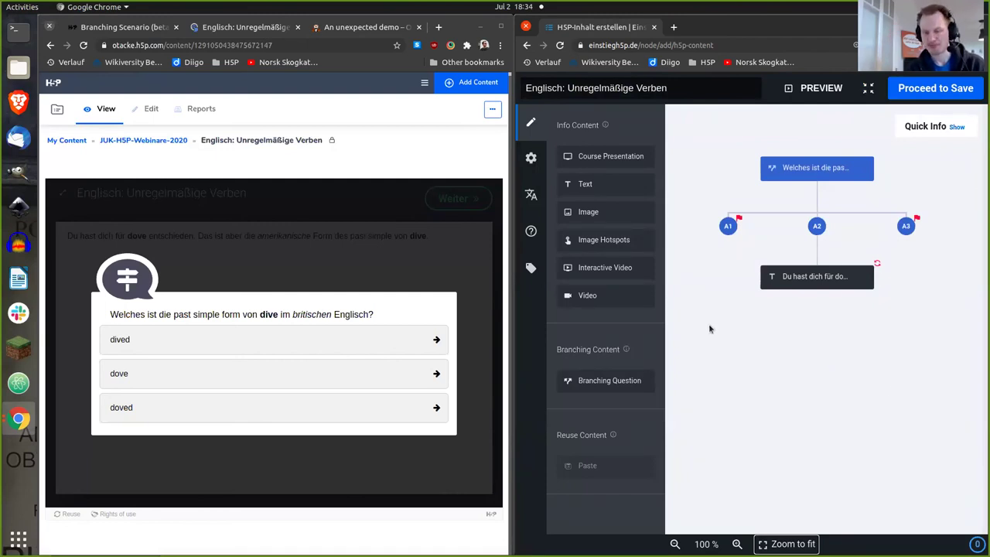
Set the scenario's scoring option to "Stelle die Punktzahl für jedes Endszenario fest ein" and check the default end screen's score setting
{"action": "left_click", "coordinate": [531, 159]}
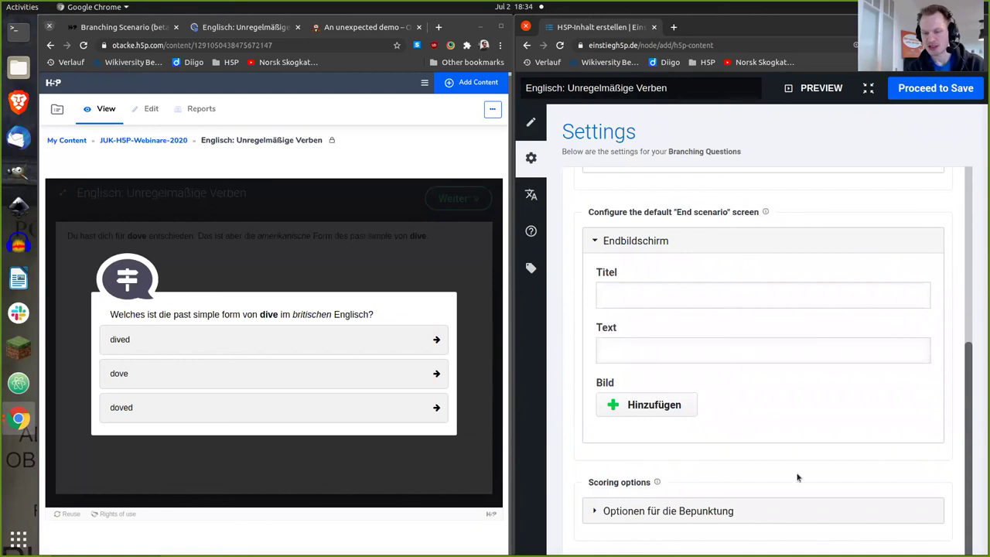
{"action": "left_click", "coordinate": [686, 511]}
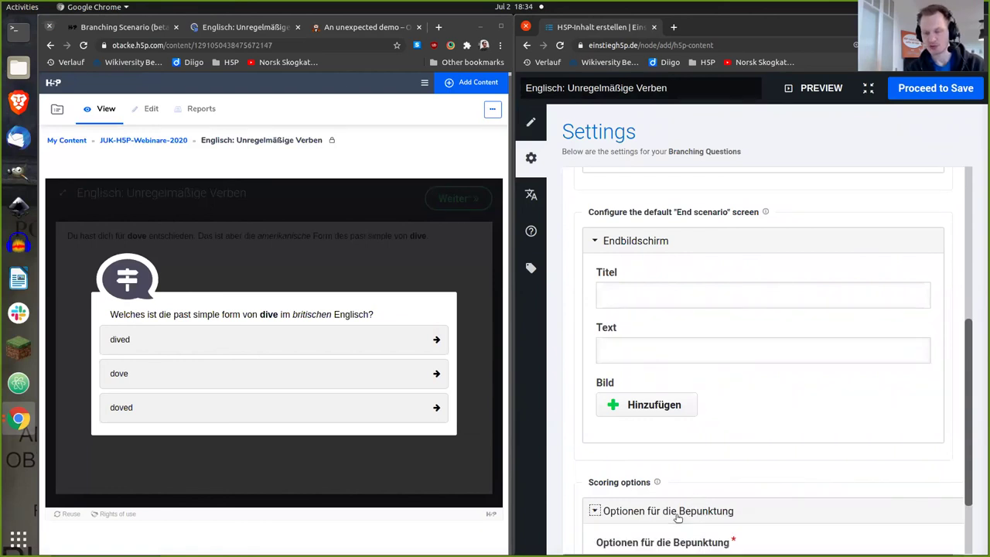
{"action": "scroll", "coordinate": [966, 339], "scroll_direction": "down", "scroll_amount": 3}
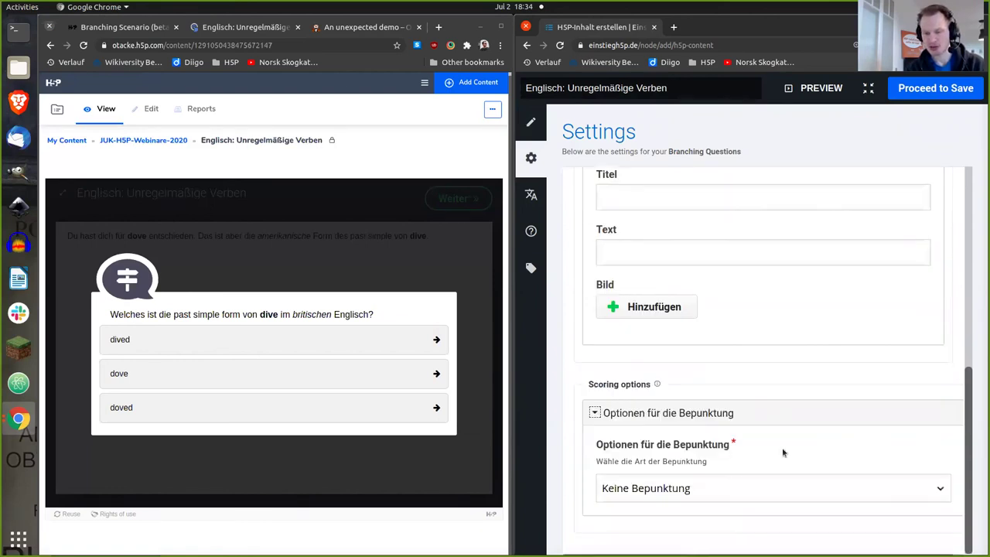
{"action": "left_click", "coordinate": [770, 493]}
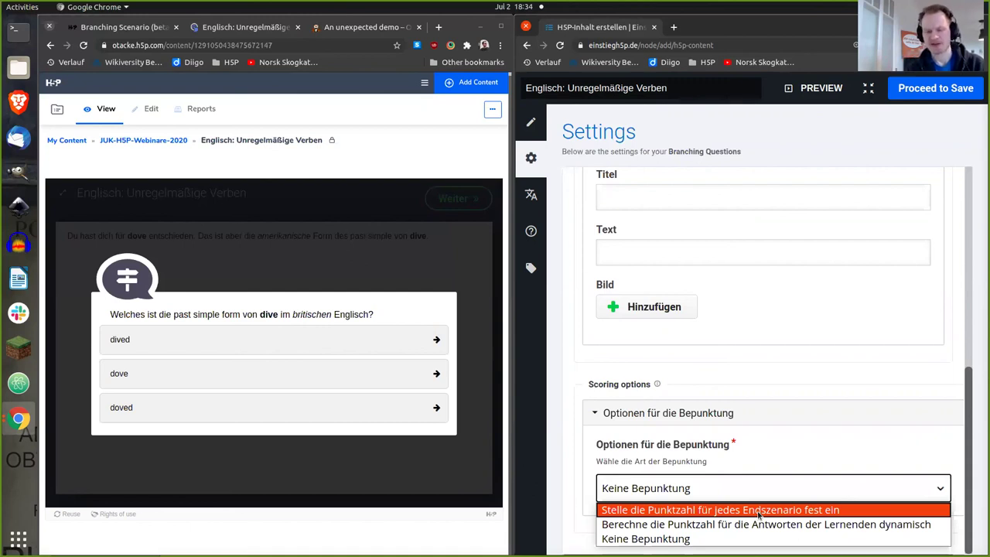
{"action": "left_click", "coordinate": [759, 510]}
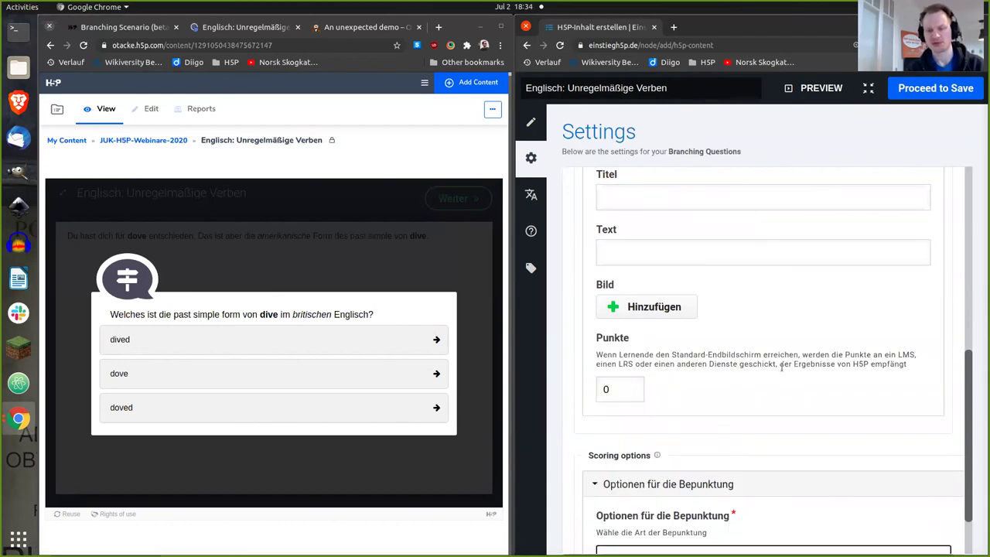
{"action": "scroll", "coordinate": [971, 388], "scroll_direction": "up", "scroll_amount": 2}
{"action": "scroll", "coordinate": [885, 379], "scroll_direction": "down", "scroll_amount": 2}
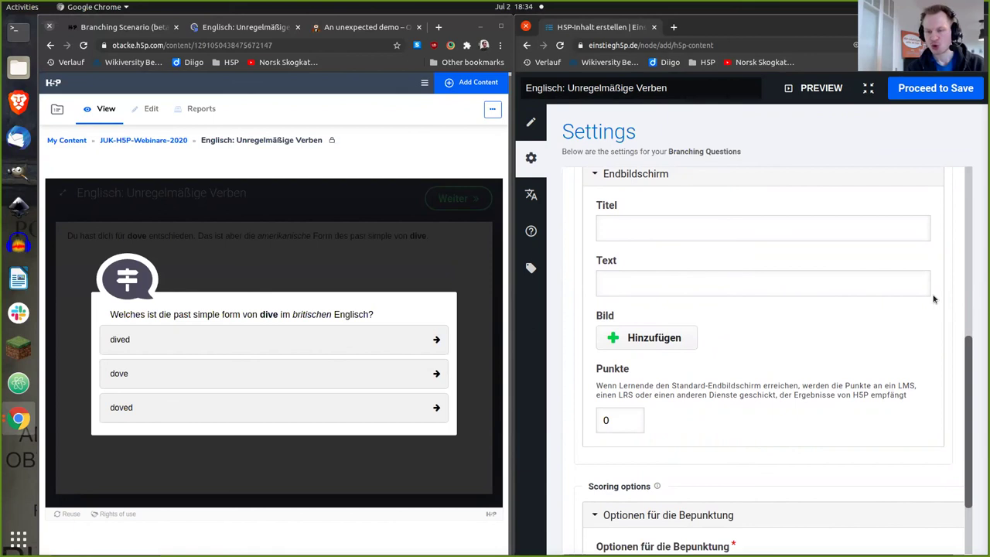
Set the score of the "dived" answer's custom end scenario in the branching question to 10
{"action": "left_click", "coordinate": [530, 122]}
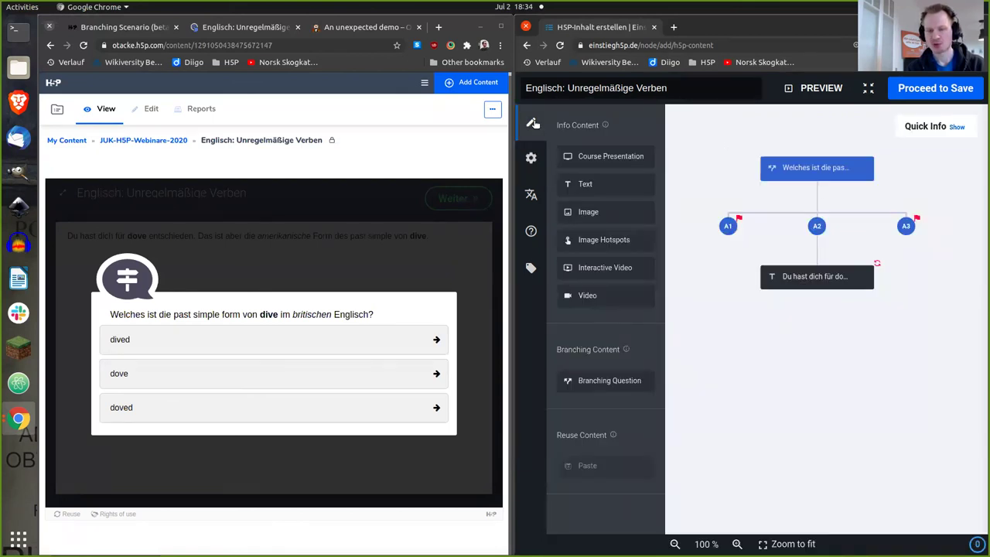
{"action": "left_click", "coordinate": [733, 225]}
{"action": "left_click", "coordinate": [695, 359]}
{"action": "left_click_drag", "start_coordinate": [962, 299], "coordinate": [954, 513]}
{"action": "left_click", "coordinate": [657, 441]}
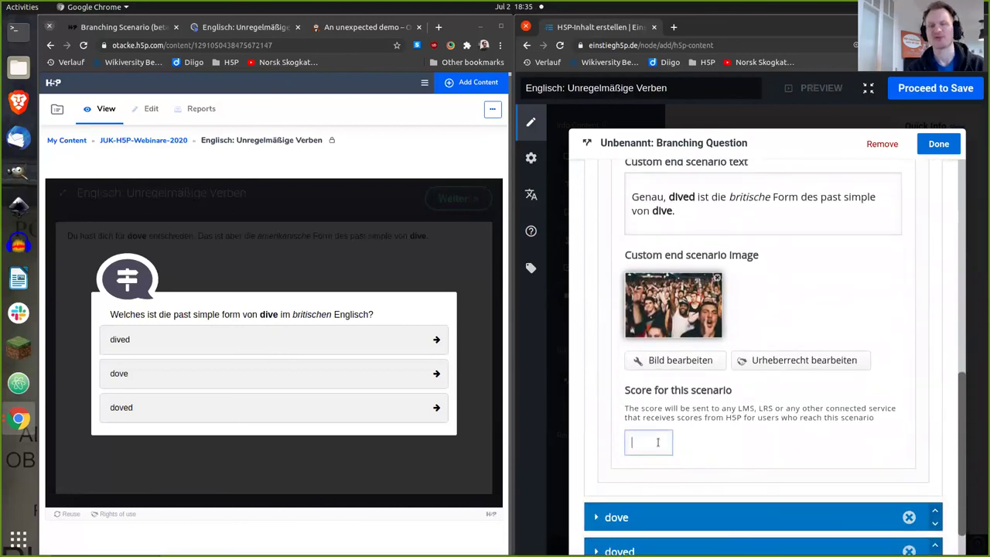
{"action": "type", "text": "10"}
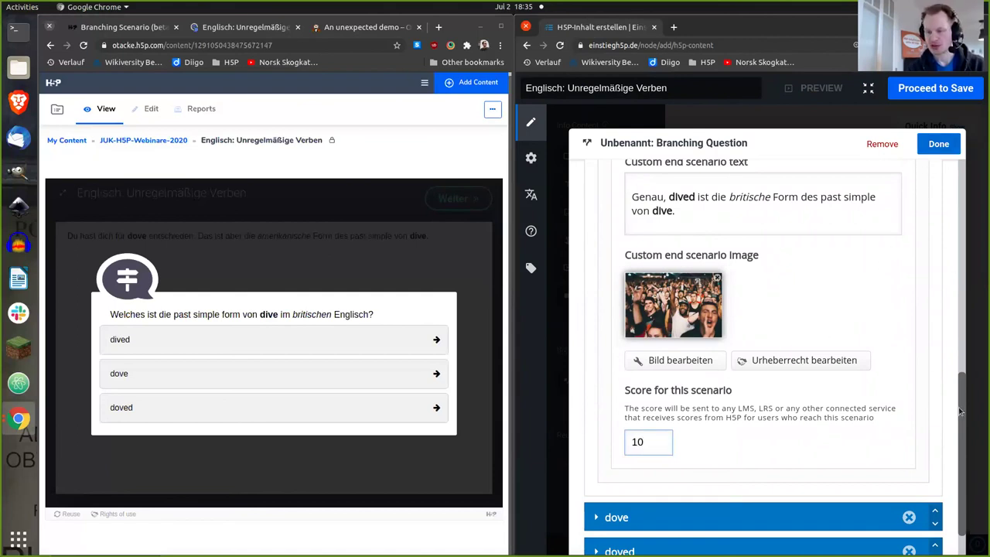
Set the score of the "doved" answer's custom end scenario to 1 and finish editing the branching question
{"action": "scroll", "coordinate": [958, 411], "scroll_direction": "down", "scroll_amount": 2}
{"action": "left_click", "coordinate": [700, 486]}
{"action": "scroll", "coordinate": [924, 461], "scroll_direction": "down", "scroll_amount": 10}
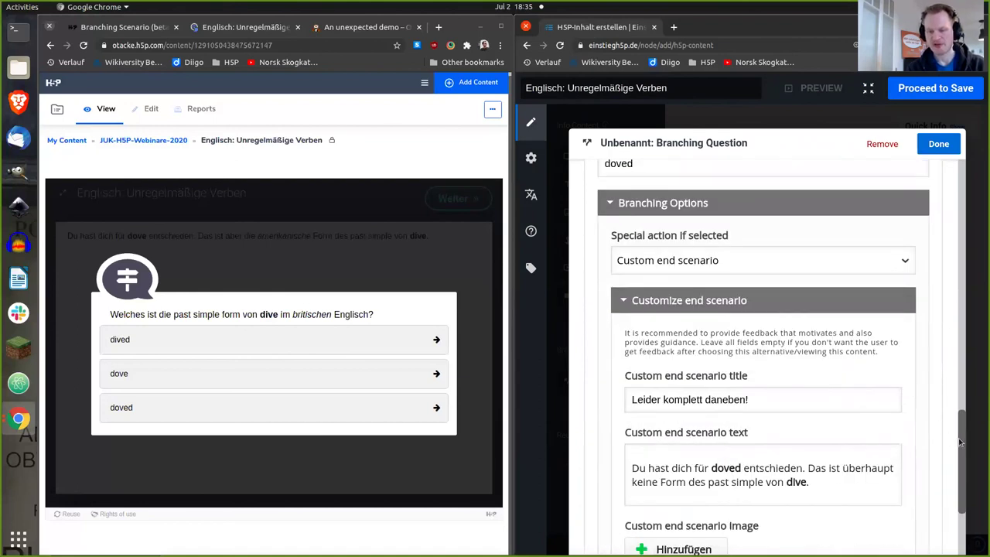
{"action": "left_click_drag", "start_coordinate": [962, 437], "coordinate": [955, 485]}
{"action": "left_click", "coordinate": [646, 441]}
{"action": "type", "text": "1"}
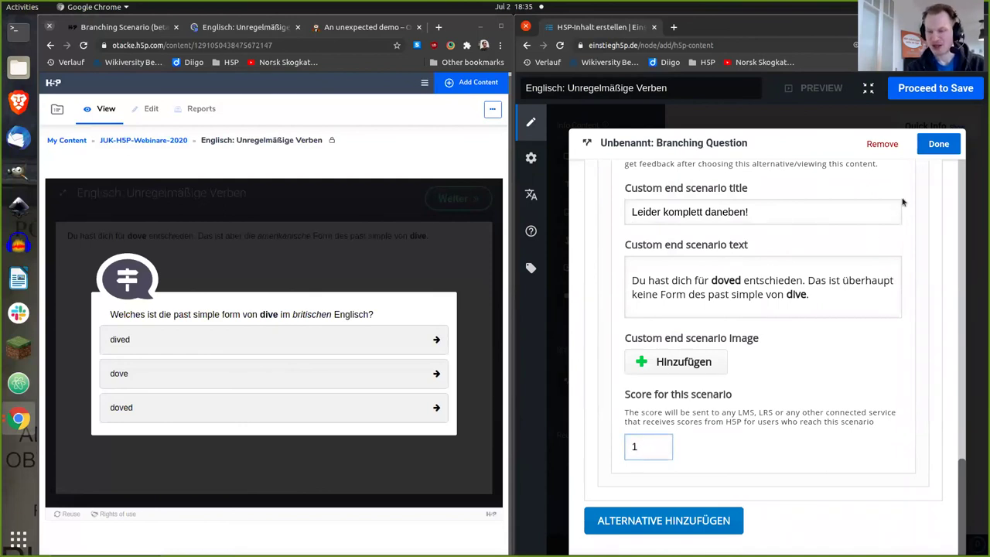
{"action": "left_click", "coordinate": [938, 145]}
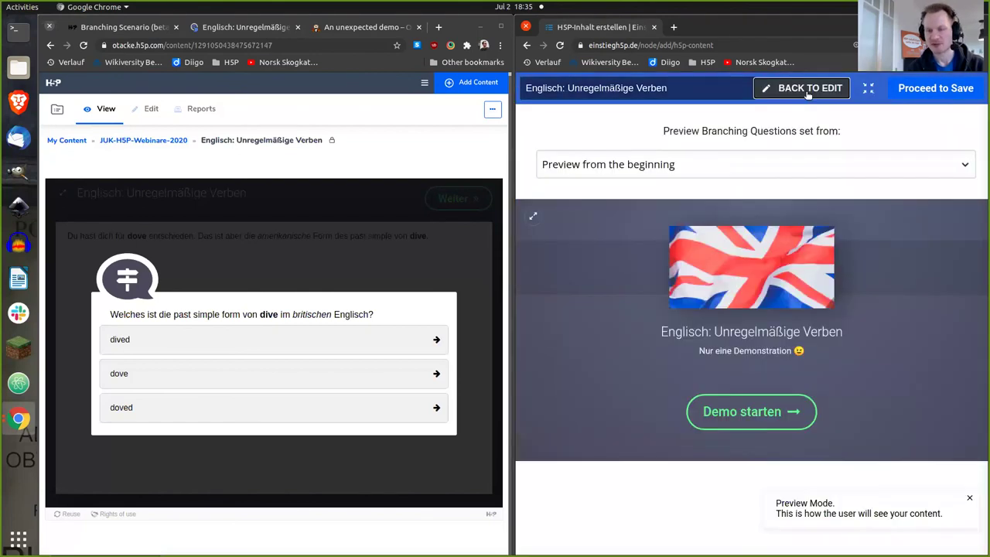
Preview the scenario through the answer "doved" to check the score on its end screen, and return to the editor
{"action": "left_click", "coordinate": [807, 91]}
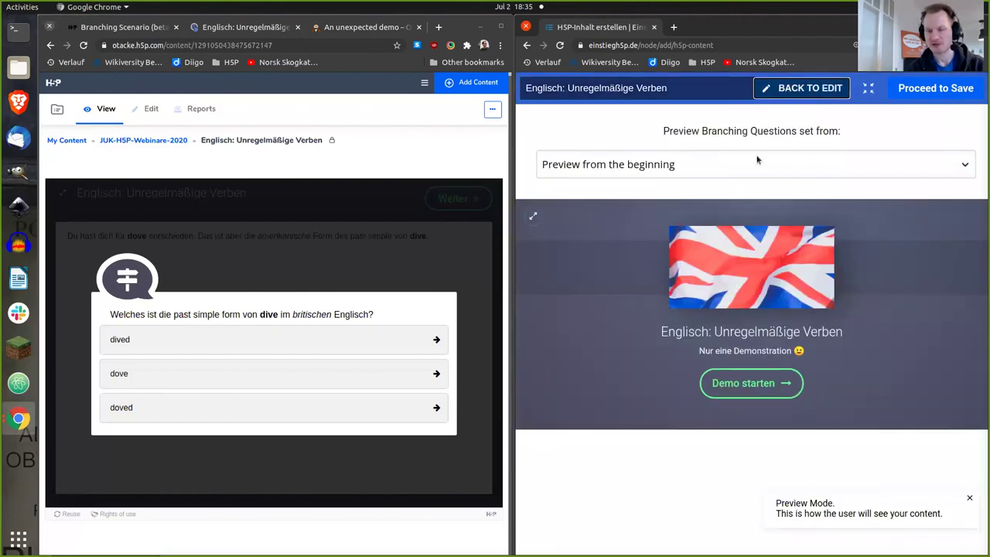
{"action": "left_click", "coordinate": [739, 385]}
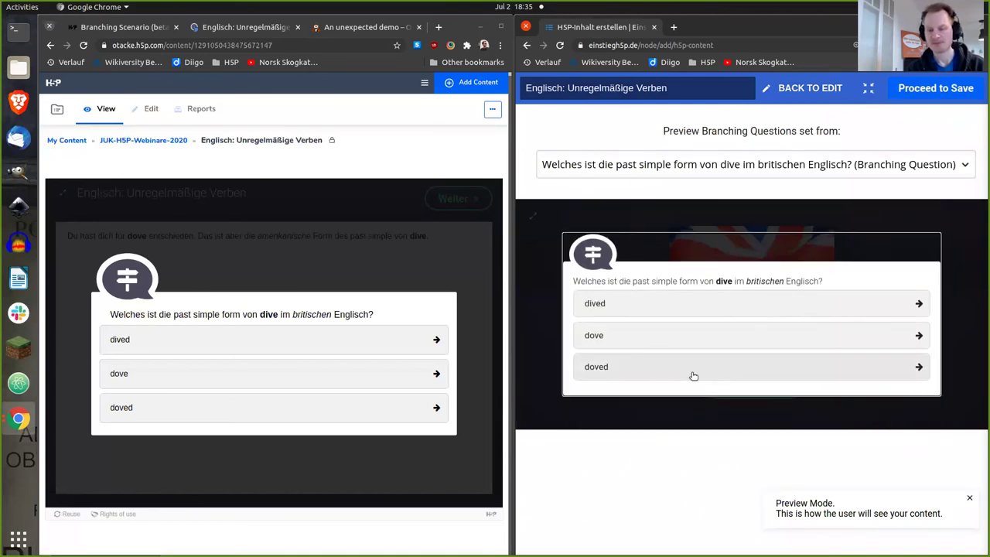
{"action": "left_click", "coordinate": [694, 374]}
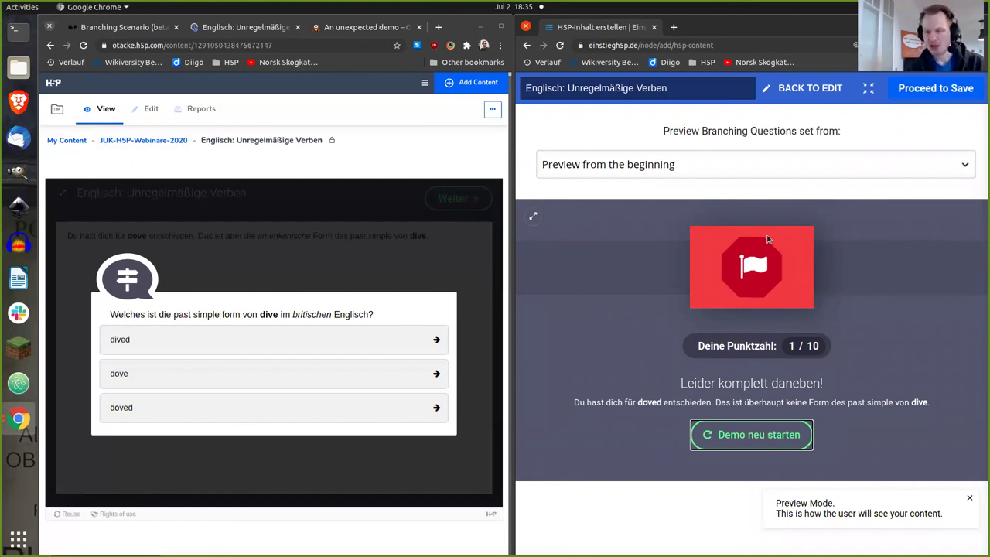
{"action": "left_click", "coordinate": [808, 90]}
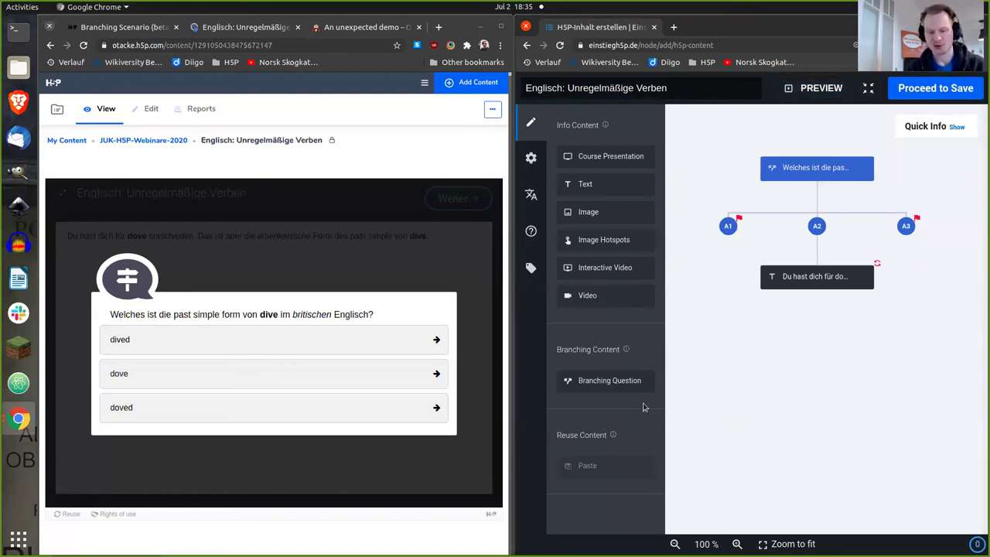
{"action": "left_click", "coordinate": [792, 272]}
{"action": "mouse_move", "coordinate": [793, 271]}
{"action": "left_mouse_down"}
{"action": "mouse_move", "coordinate": [777, 228]}
{"action": "mouse_move", "coordinate": [790, 127]}
{"action": "mouse_move", "coordinate": [808, 259]}
{"action": "mouse_move", "coordinate": [800, 153]}
{"action": "mouse_move", "coordinate": [794, 260]}
{"action": "mouse_move", "coordinate": [806, 165]}
{"action": "mouse_move", "coordinate": [798, 267]}
{"action": "mouse_move", "coordinate": [811, 271]}
{"action": "left_mouse_up"}
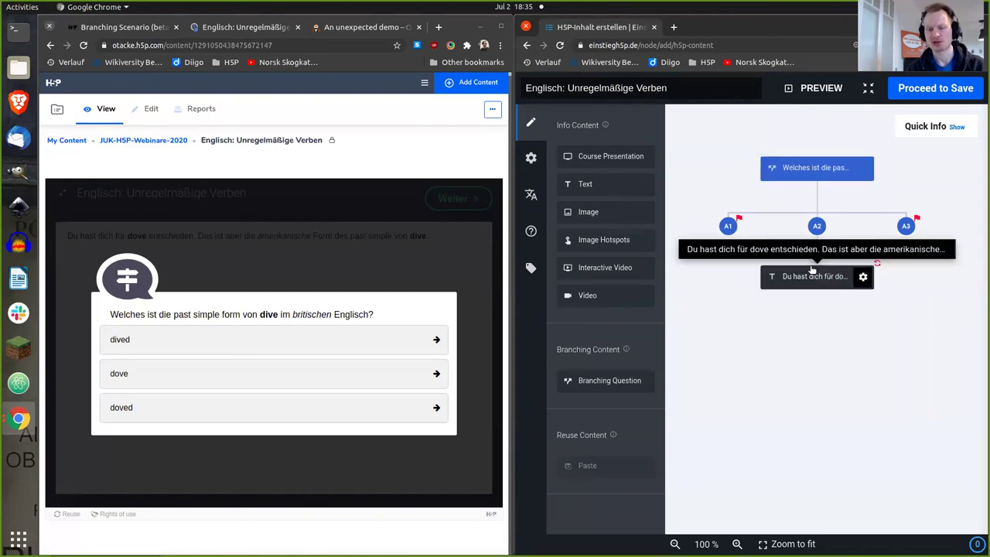